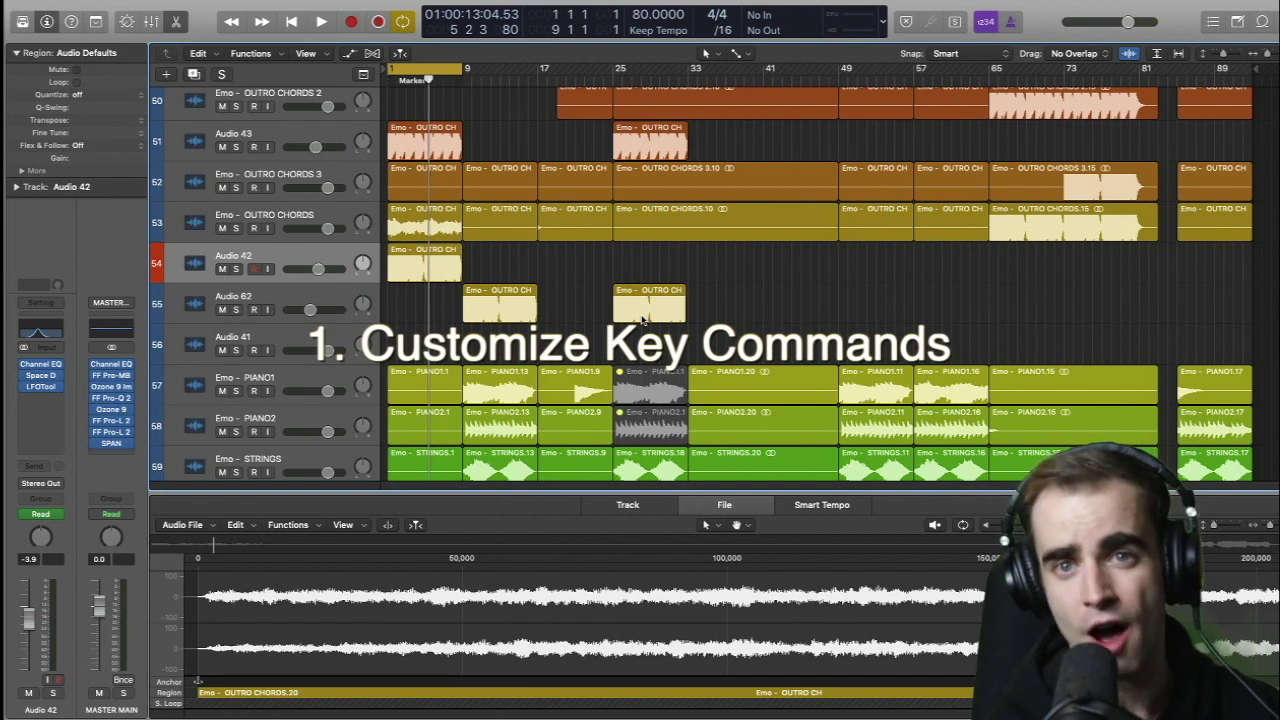
Open the Key Commands window with Option-K and scroll through the Global Commands list.
{"action": "key", "text": "alt+k"}
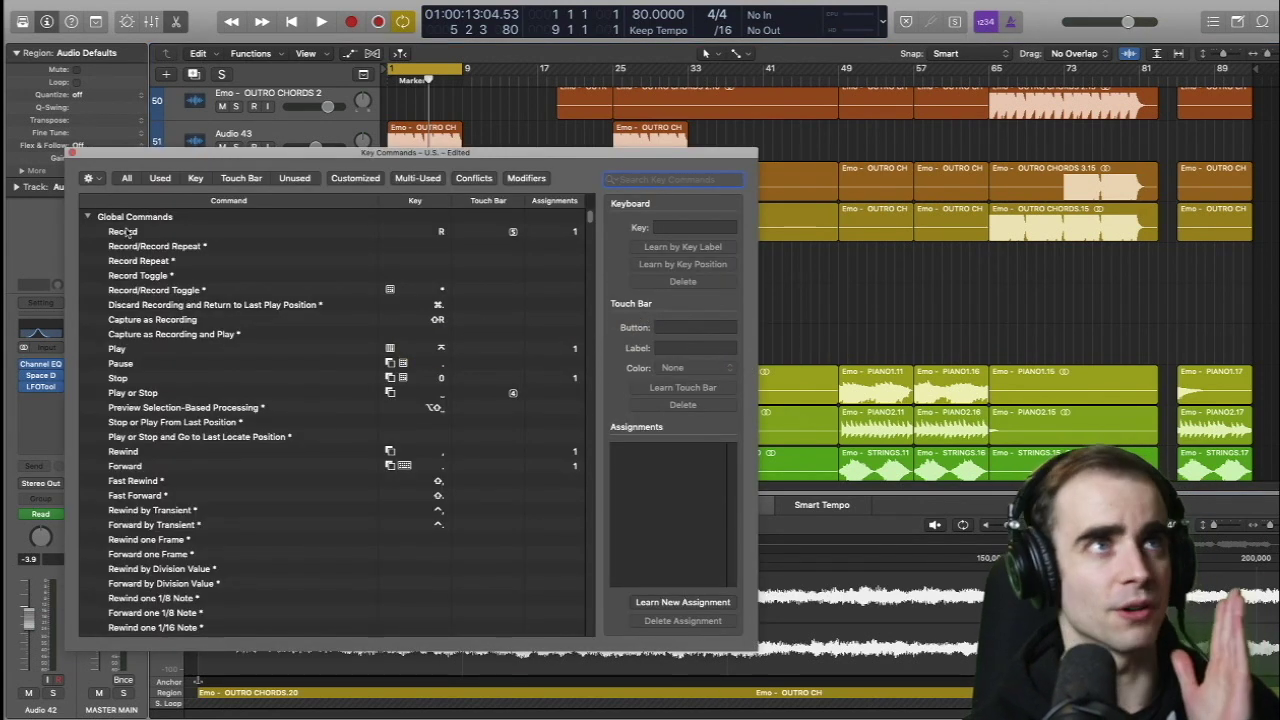
{"action": "scroll", "coordinate": [278, 388], "scroll_direction": "down", "scroll_amount": 6}
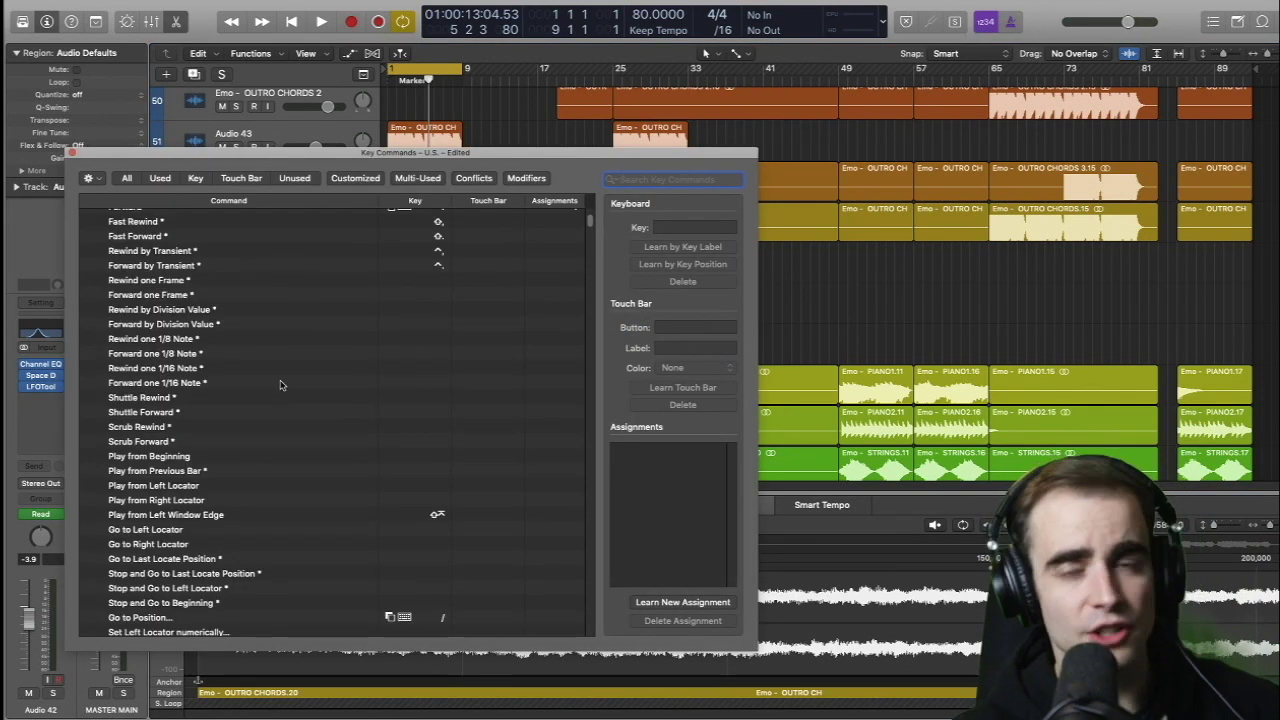
{"action": "scroll", "coordinate": [296, 409], "scroll_direction": "up", "scroll_amount": 6}
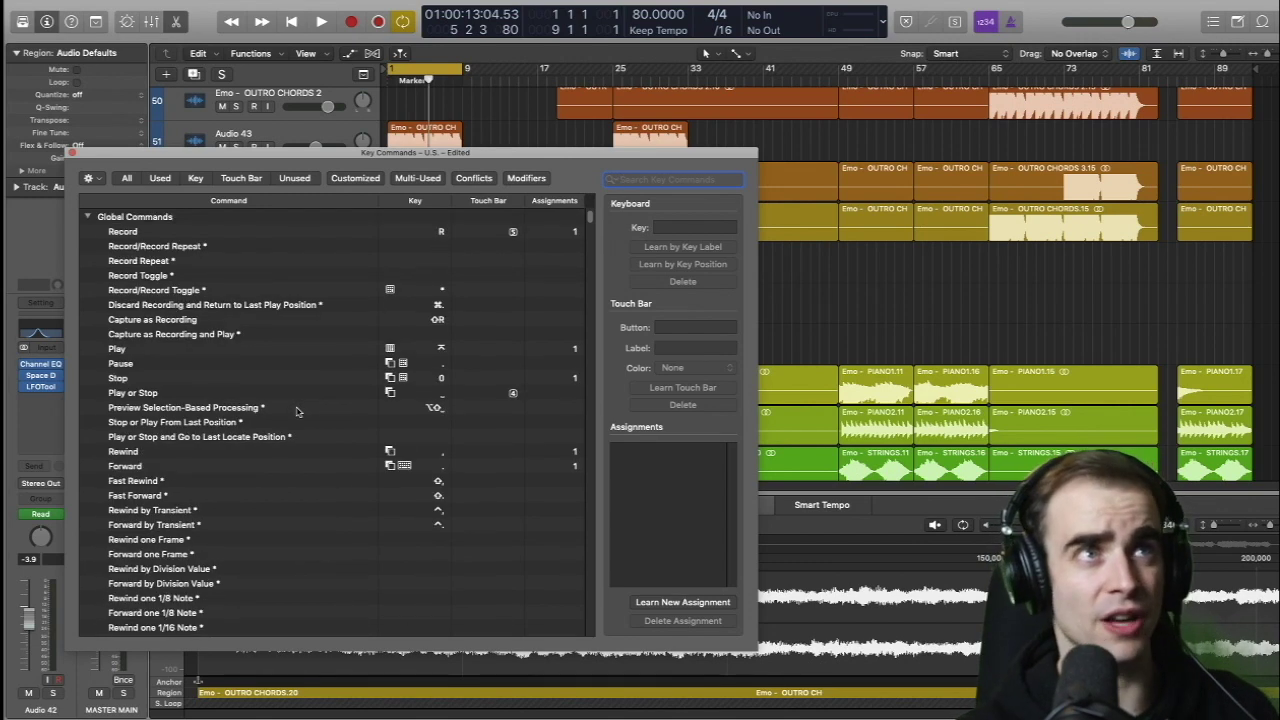
{"action": "scroll", "coordinate": [362, 408], "scroll_direction": "down", "scroll_amount": 10}
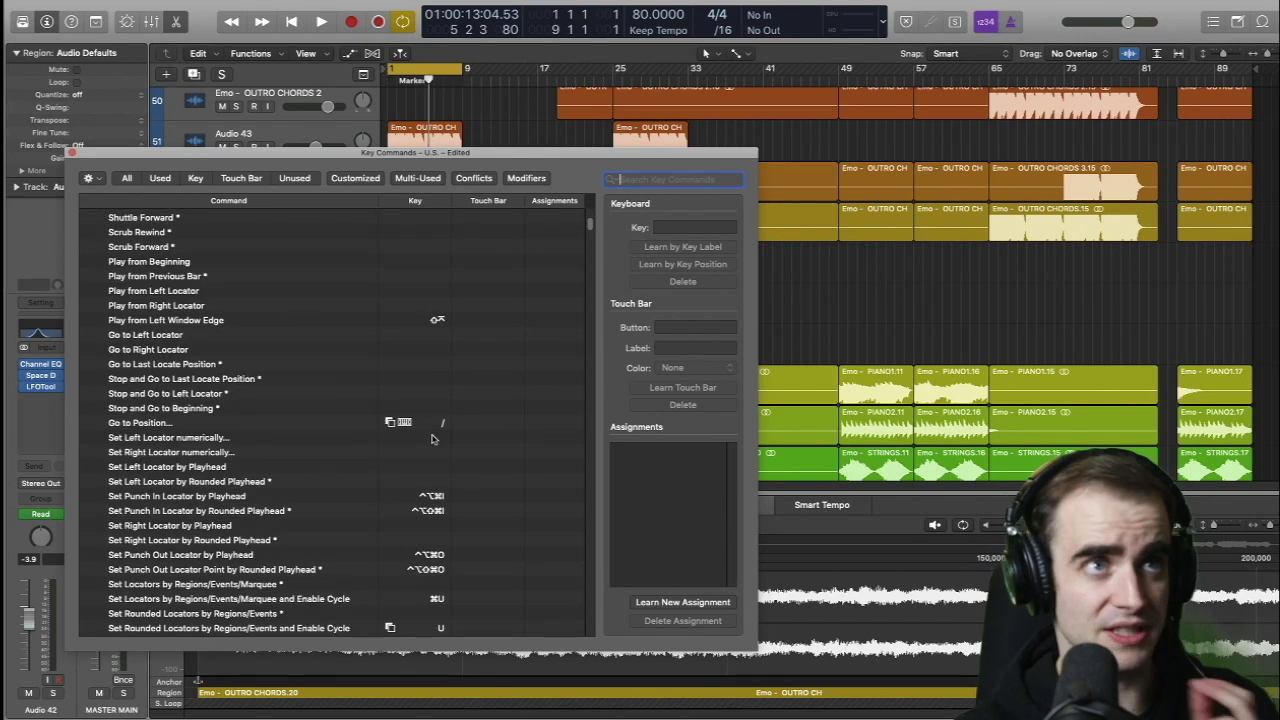
{"action": "scroll", "coordinate": [426, 440], "scroll_direction": "down", "scroll_amount": 8}
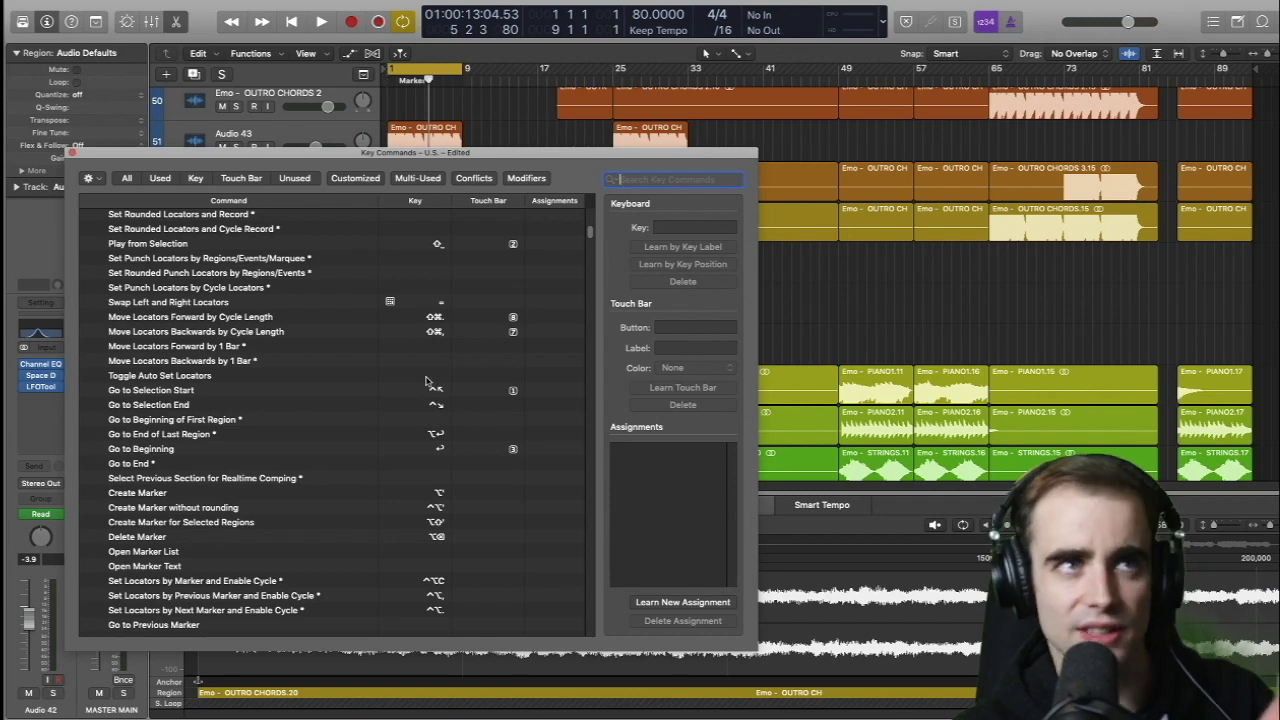
{"action": "scroll", "coordinate": [390, 404], "scroll_direction": "down", "scroll_amount": 15}
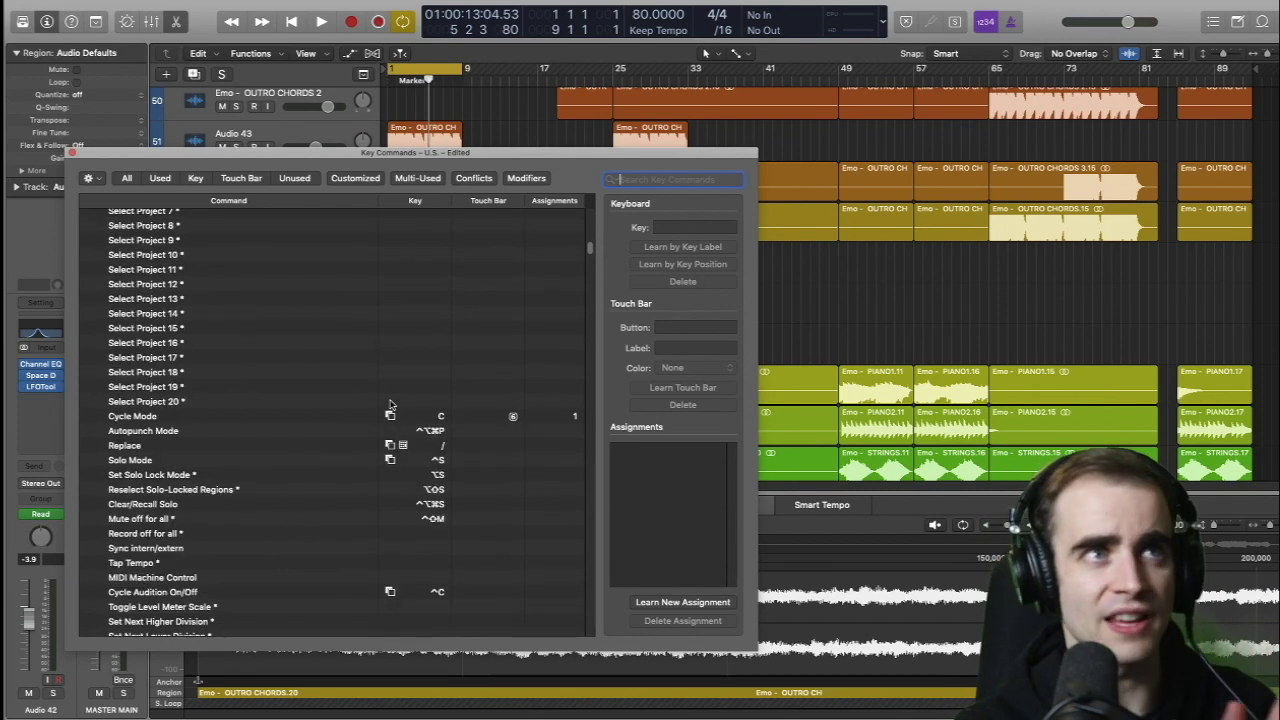
{"action": "scroll", "coordinate": [390, 404], "scroll_direction": "up", "scroll_amount": 14}
{"action": "scroll", "coordinate": [390, 404], "scroll_direction": "up", "scroll_amount": 20}
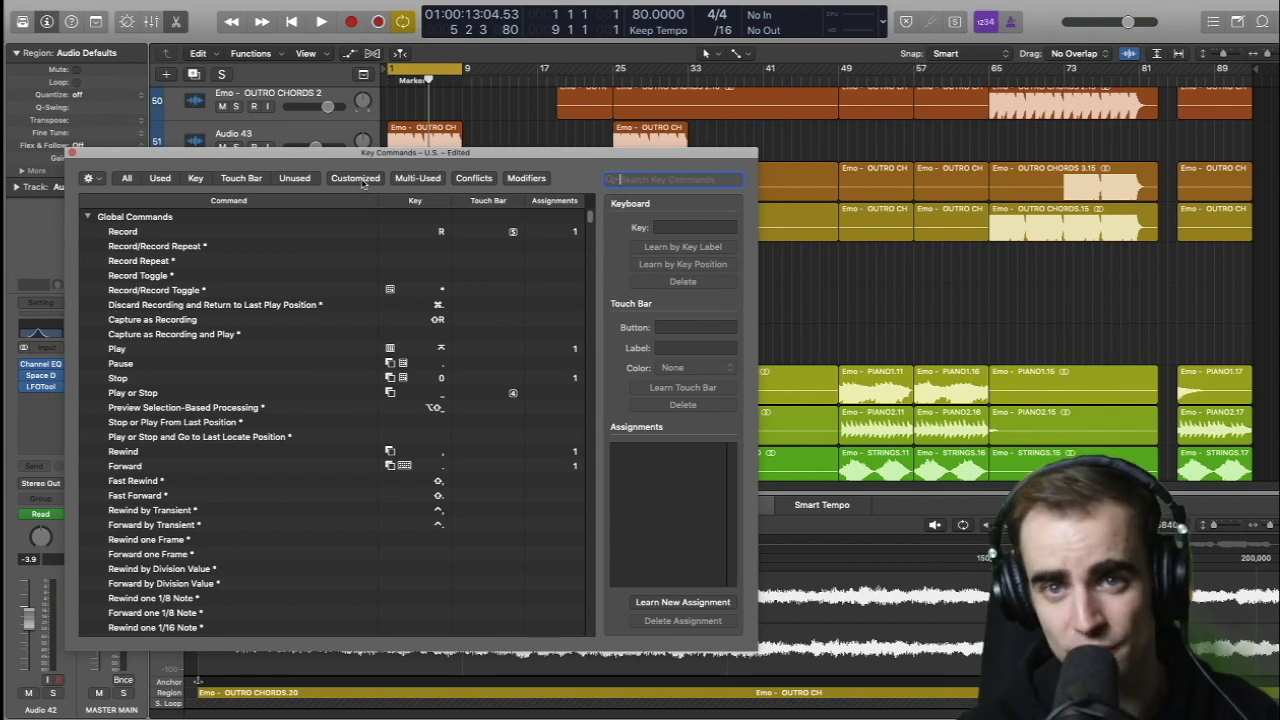
Assign M to Mute Notes/Regions/Folders On/Off, replacing the conflicting Smart Tempo metronome shortcut.
{"action": "left_click", "coordinate": [358, 179]}
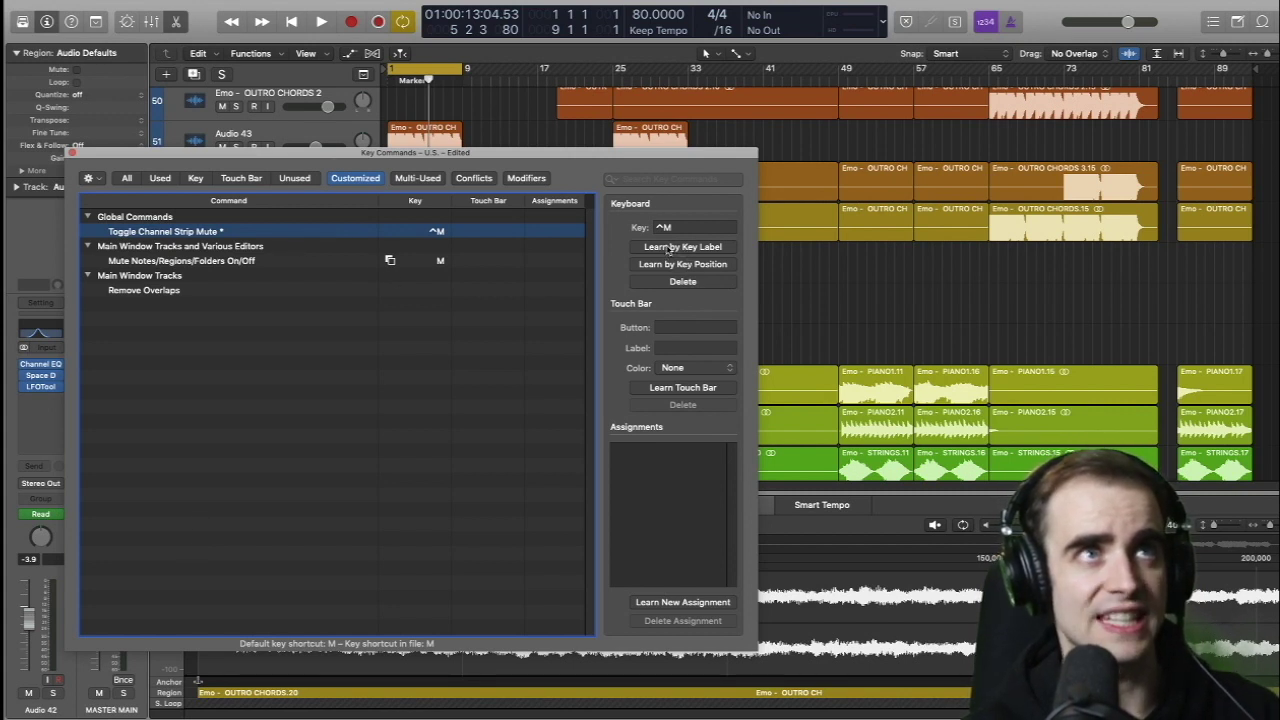
{"action": "left_click", "coordinate": [217, 261]}
{"action": "left_click", "coordinate": [710, 253]}
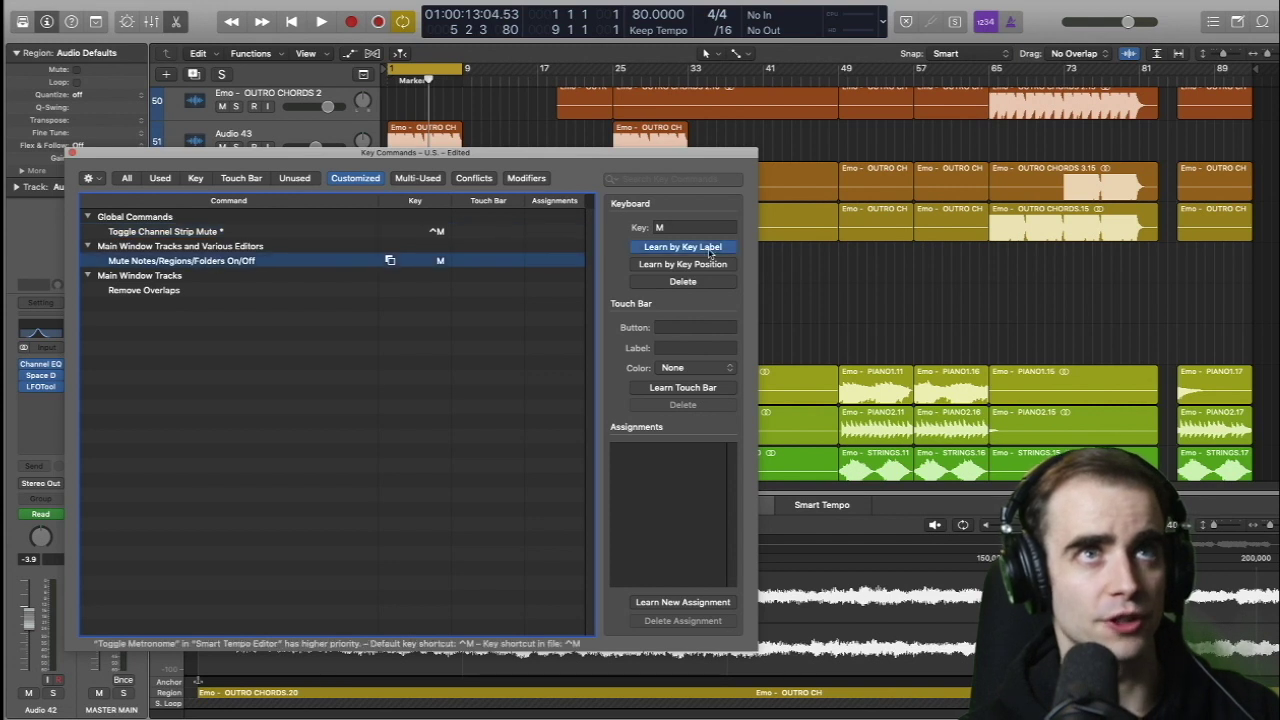
{"action": "key", "text": "m"}
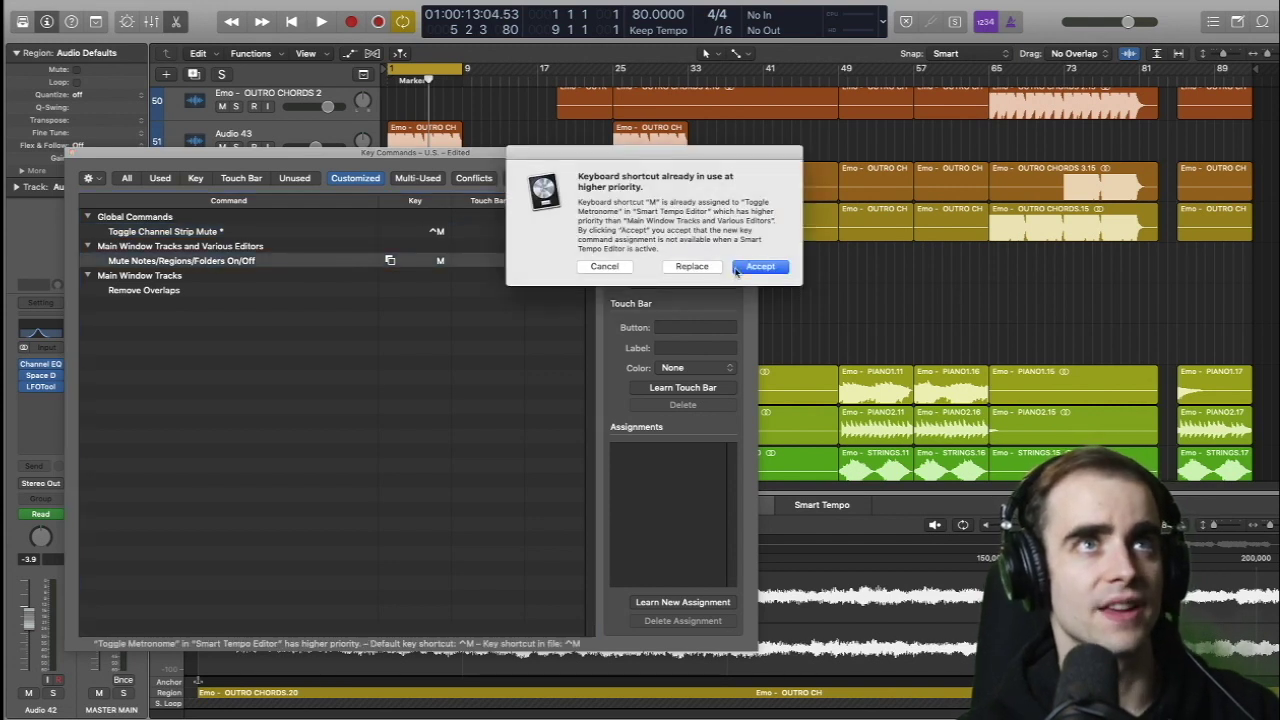
{"action": "left_click", "coordinate": [688, 267]}
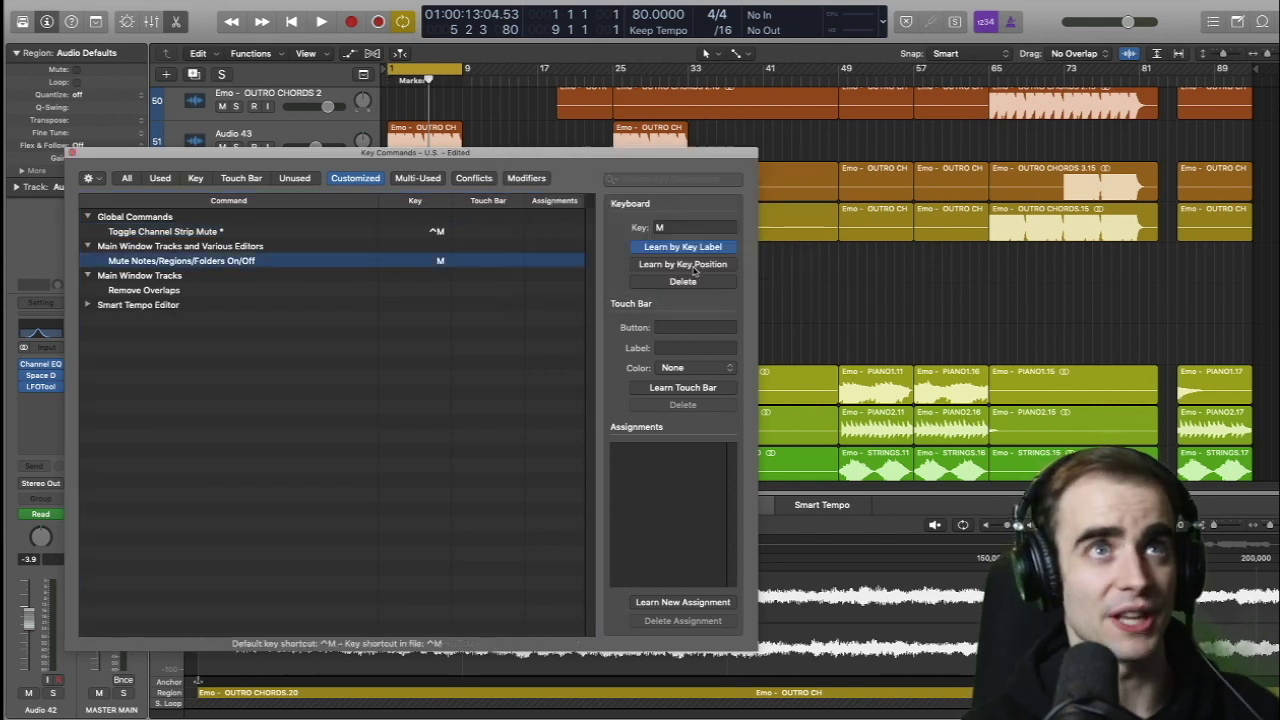
{"action": "left_click", "coordinate": [359, 267]}
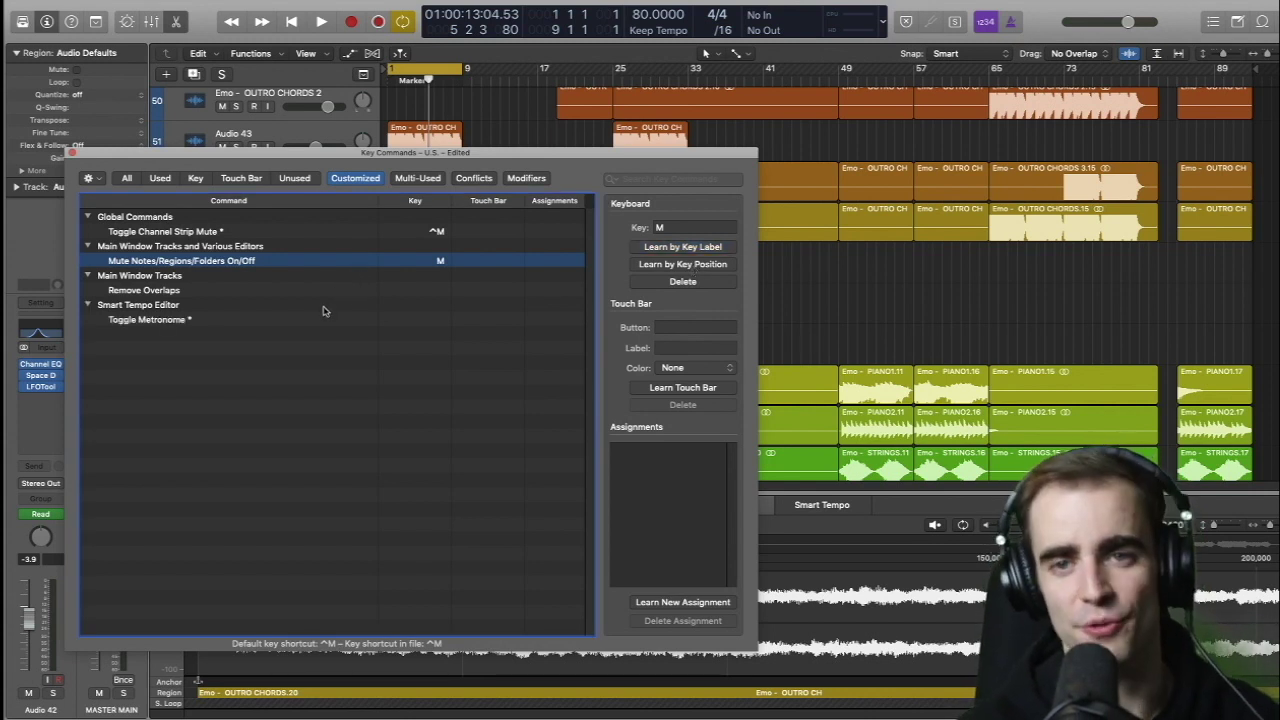
{"action": "left_click", "coordinate": [228, 233]}
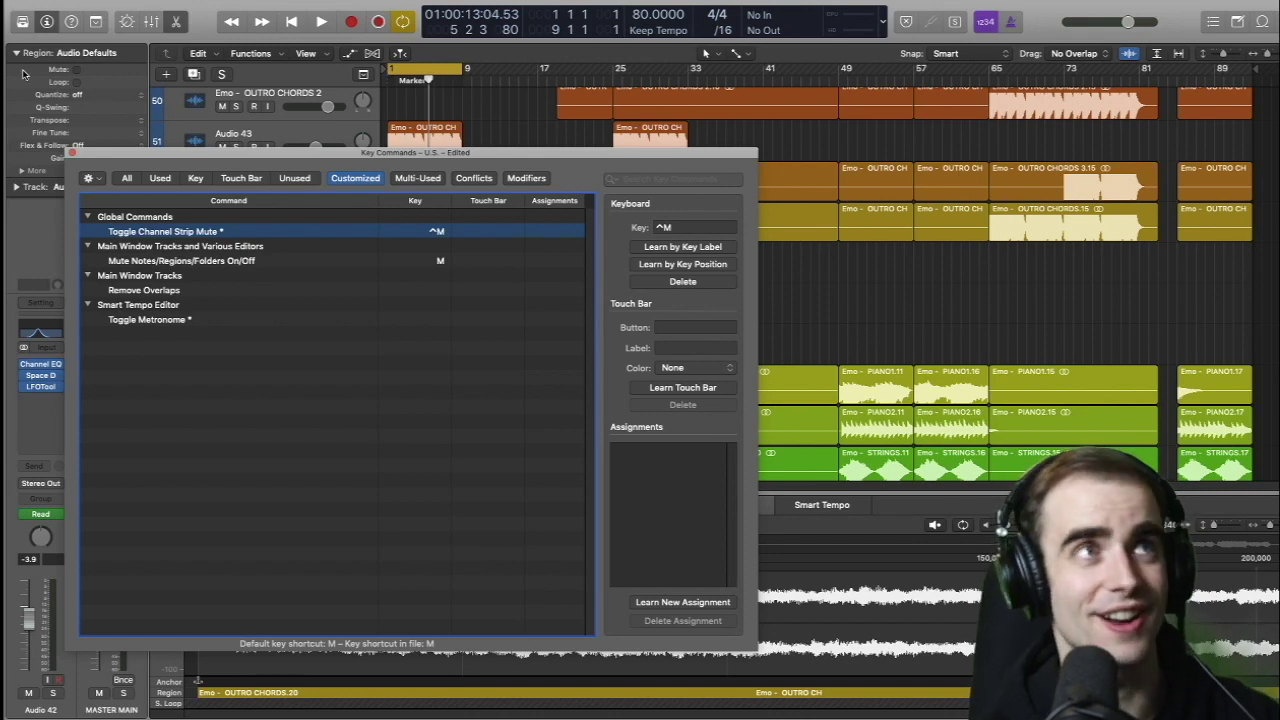
Close the Key Commands window, then mute and unmute the Audio 42 region.
{"action": "left_click", "coordinate": [71, 151]}
{"action": "scroll", "coordinate": [432, 283], "scroll_direction": "up", "scroll_amount": 5}
{"action": "scroll", "coordinate": [432, 283], "scroll_direction": "down", "scroll_amount": 5}
{"action": "left_click", "coordinate": [432, 283]}
{"action": "key", "text": "ctrl+m"}
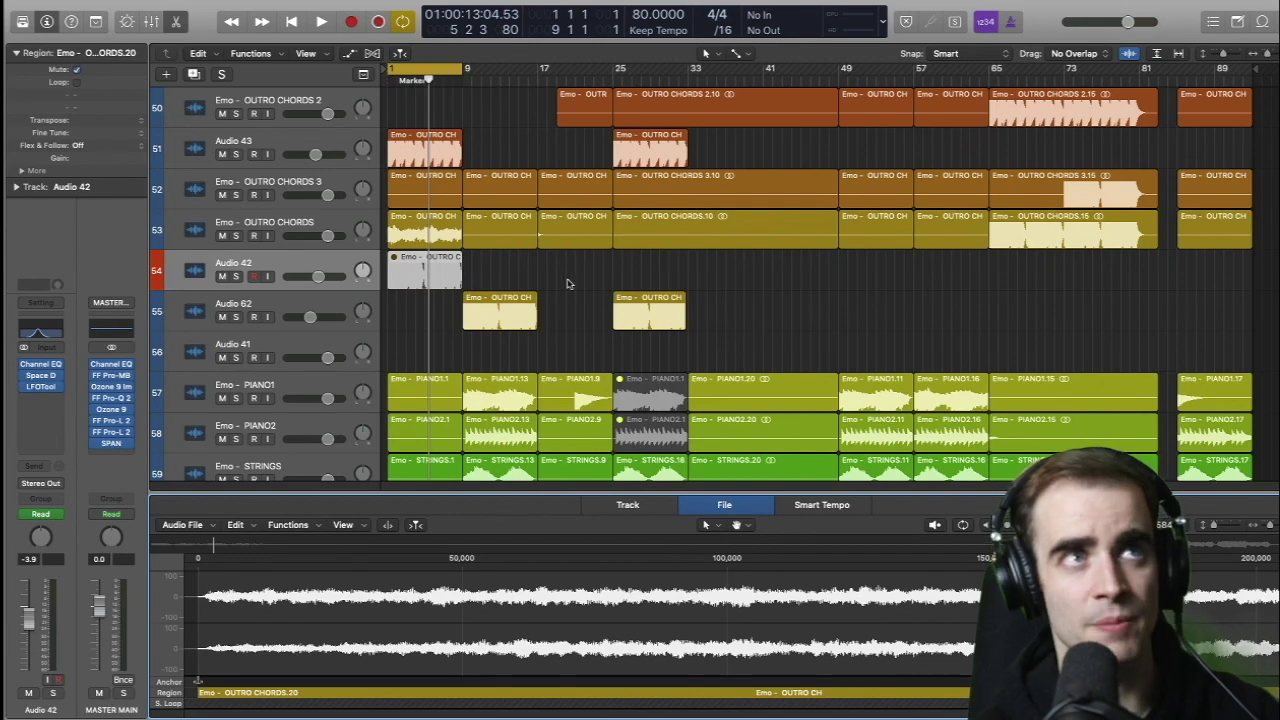
{"action": "key", "text": "ctrl+m"}
{"action": "key", "text": "ctrl+m"}
{"action": "key", "text": "ctrl+m"}
Briefly play the arrangement and move the playhead to about bar 5.
{"action": "scroll", "coordinate": [541, 281], "scroll_direction": "up", "scroll_amount": 2}
{"action": "scroll", "coordinate": [541, 281], "scroll_direction": "up", "scroll_amount": 3}
{"action": "scroll", "coordinate": [495, 300], "scroll_direction": "down", "scroll_amount": 14}
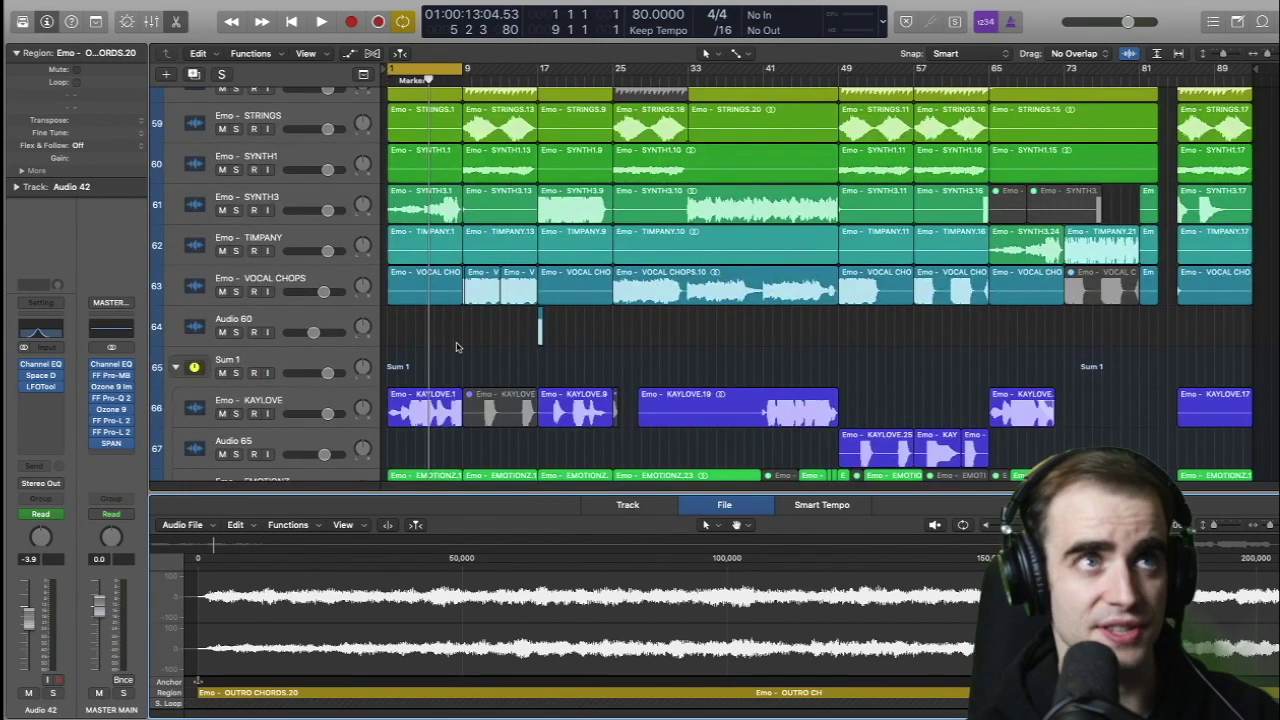
{"action": "scroll", "coordinate": [460, 330], "scroll_direction": "down", "scroll_amount": 5}
{"action": "left_click", "coordinate": [410, 190]}
{"action": "scroll", "coordinate": [410, 190], "scroll_direction": "up", "scroll_amount": 6}
{"action": "key", "text": "space"}
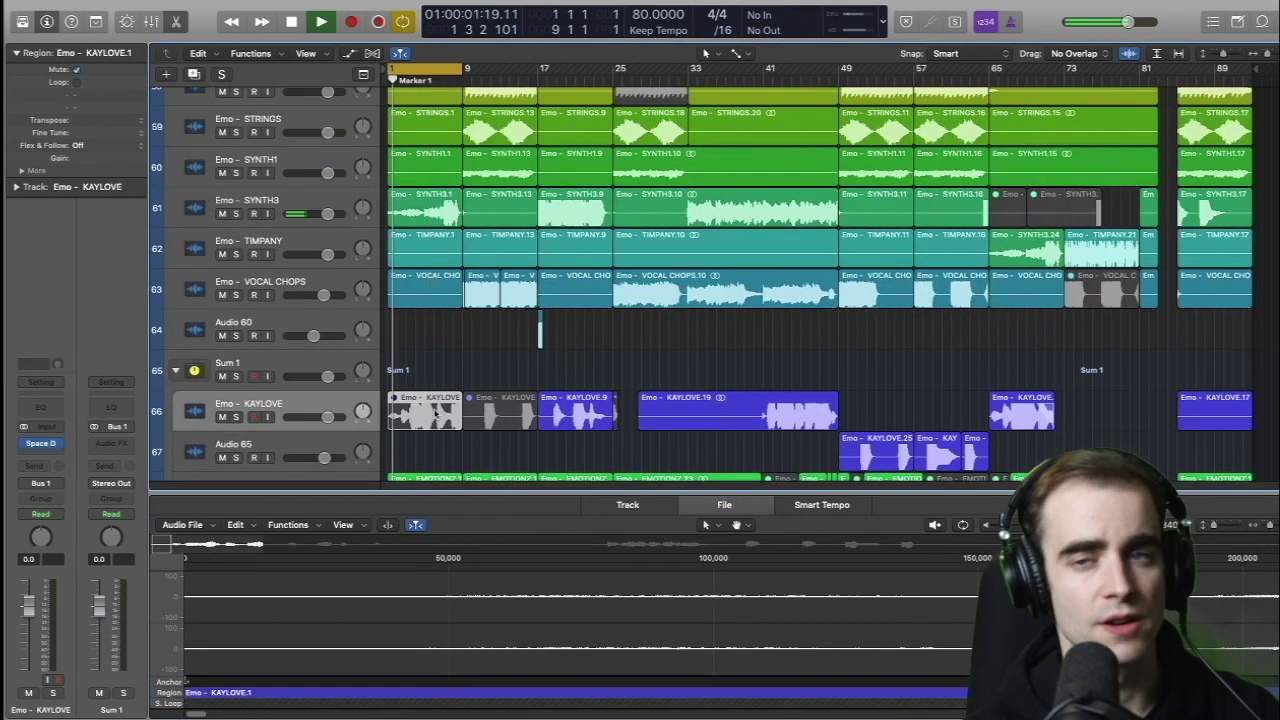
{"action": "key", "text": "space"}
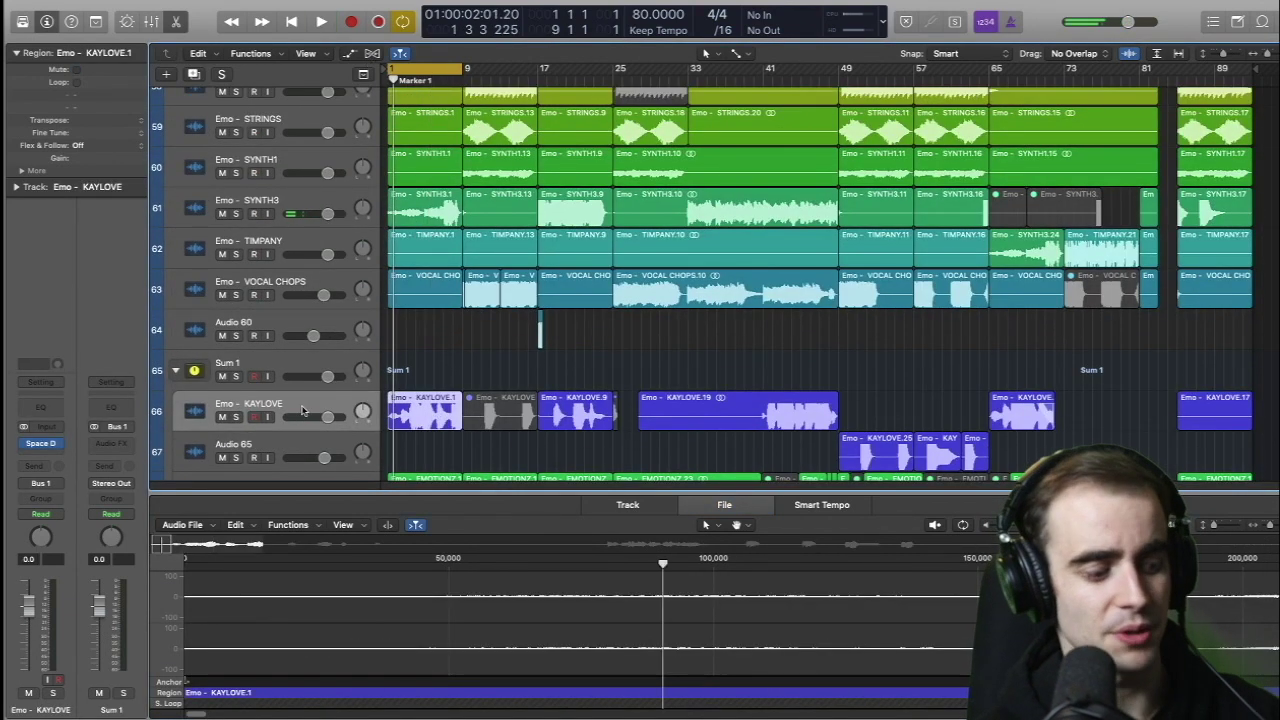
{"action": "left_click", "coordinate": [529, 457]}
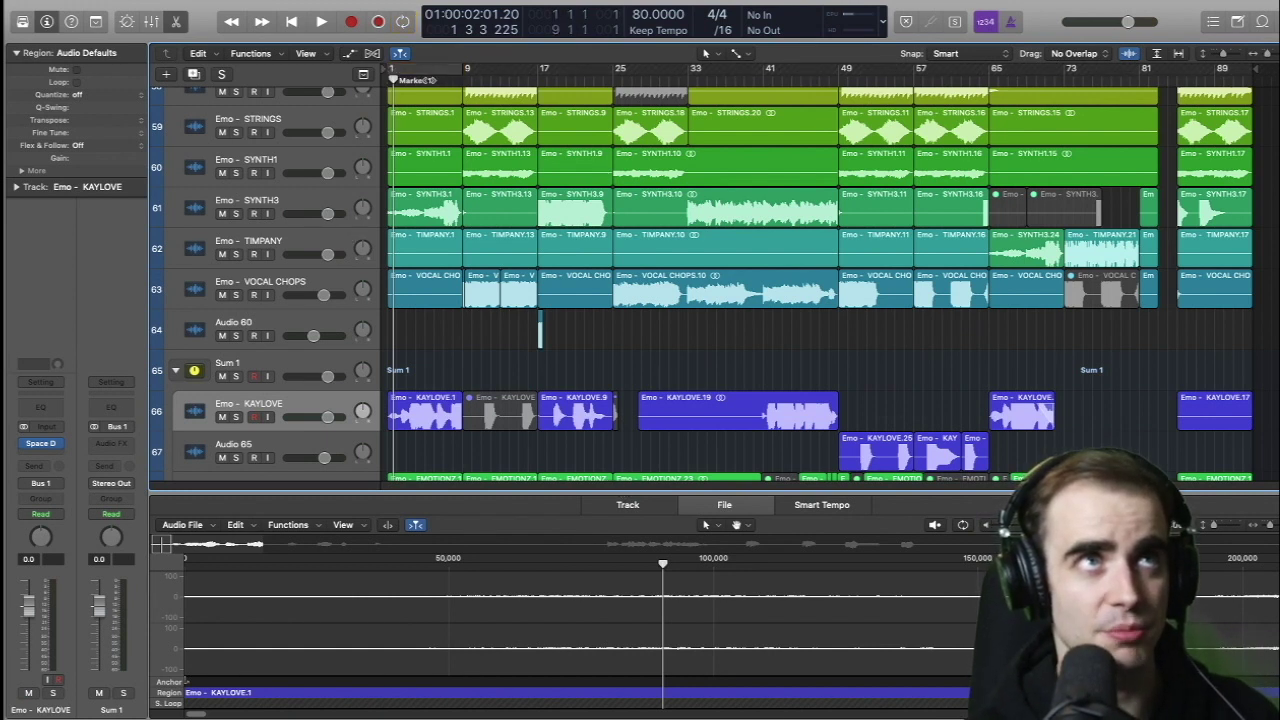
{"action": "left_click", "coordinate": [427, 69]}
{"action": "left_click", "coordinate": [424, 411]}
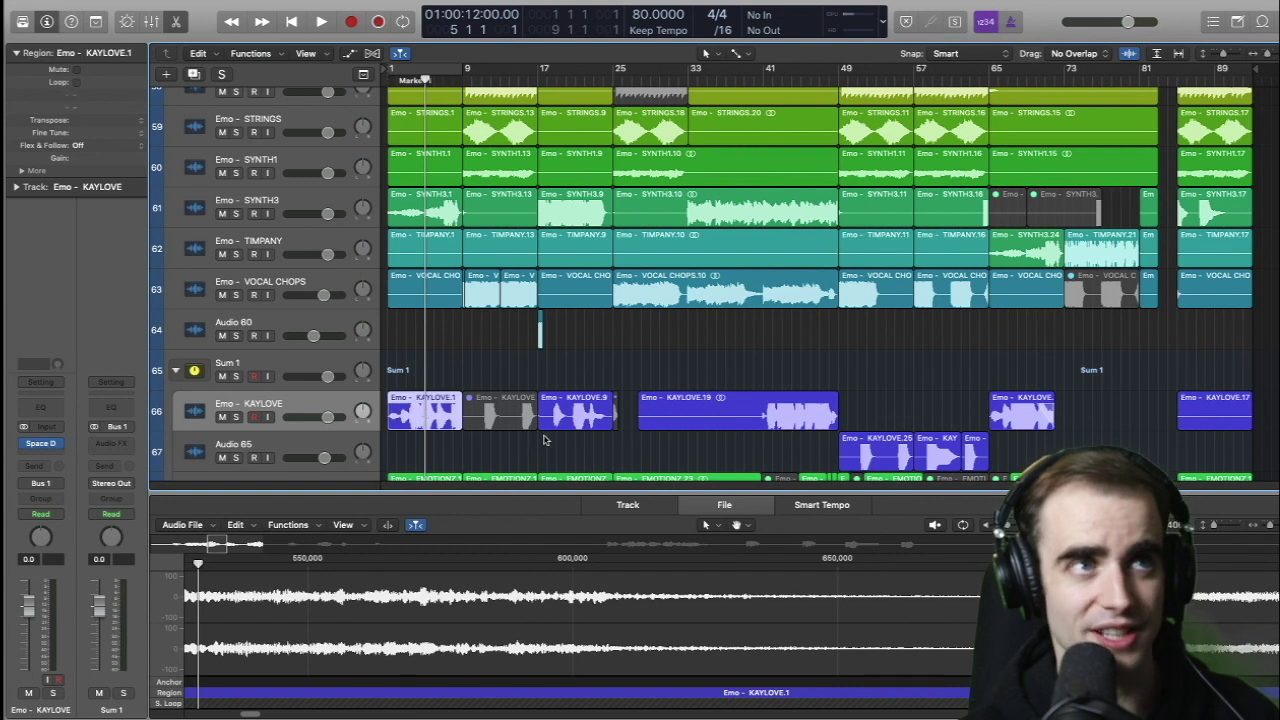
{"action": "left_click", "coordinate": [537, 453]}
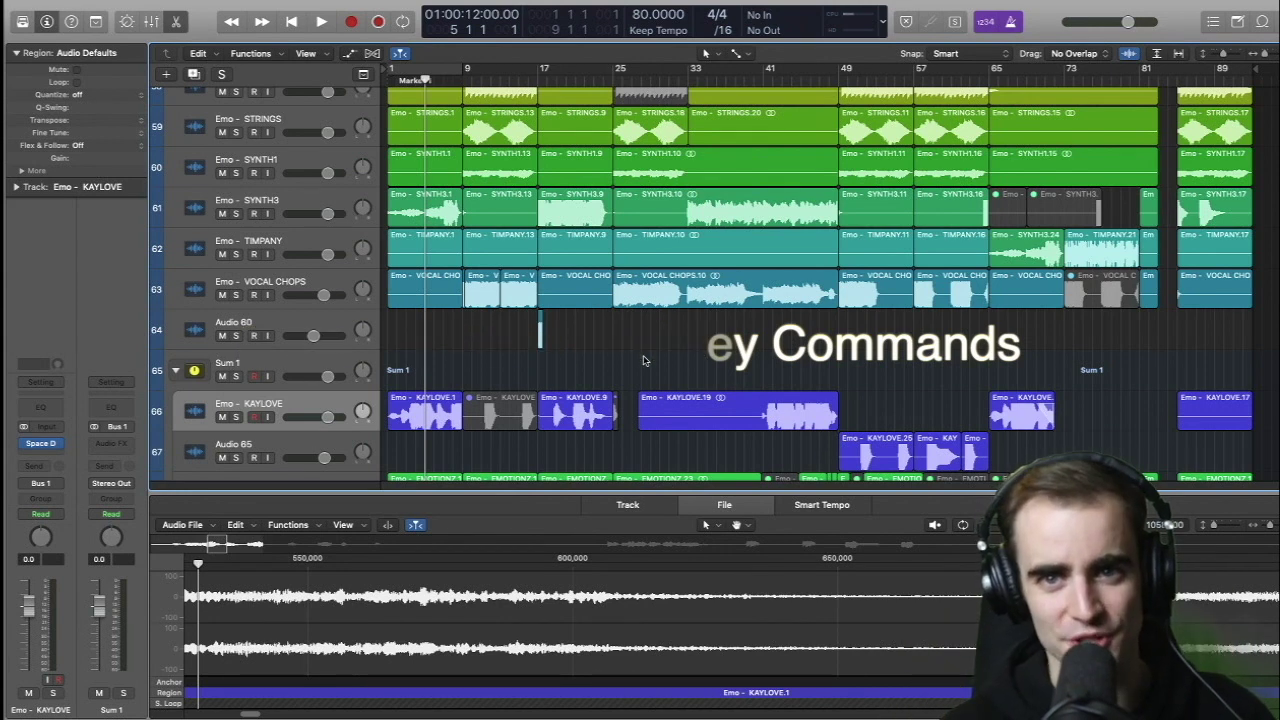
{"action": "left_click", "coordinate": [738, 56]}
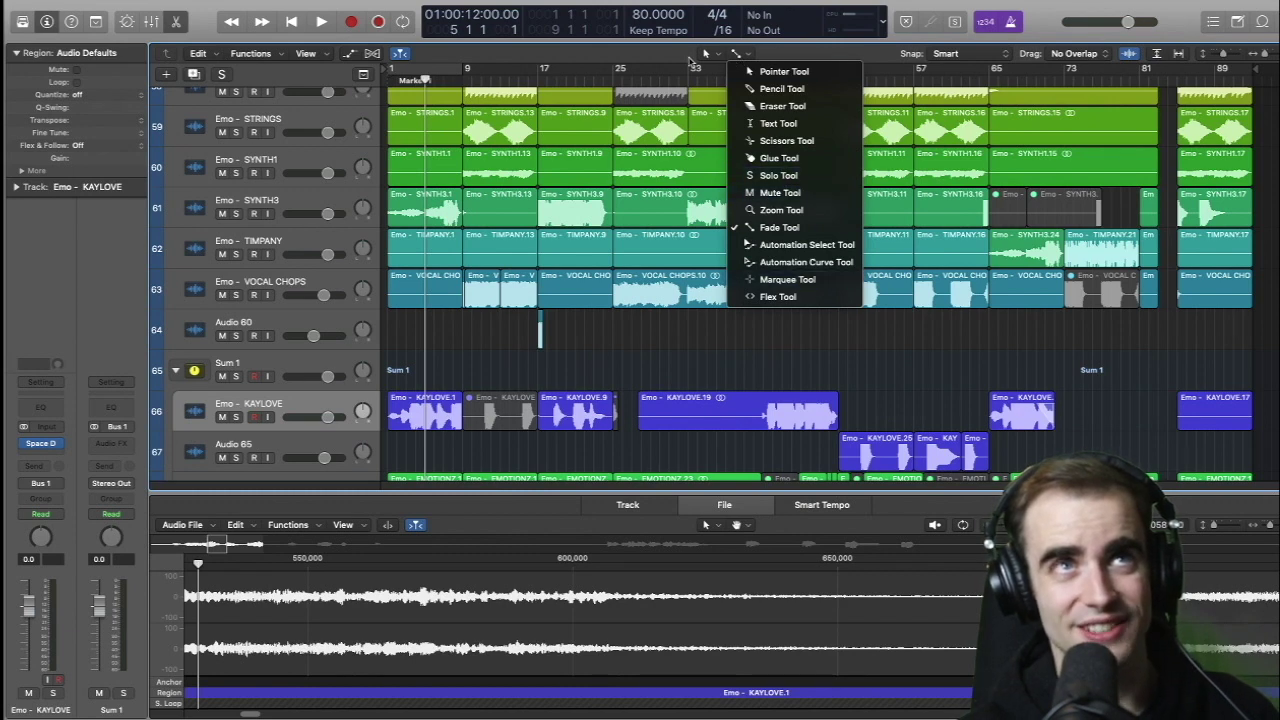
{"action": "left_click", "coordinate": [690, 58]}
{"action": "left_click", "coordinate": [736, 58]}
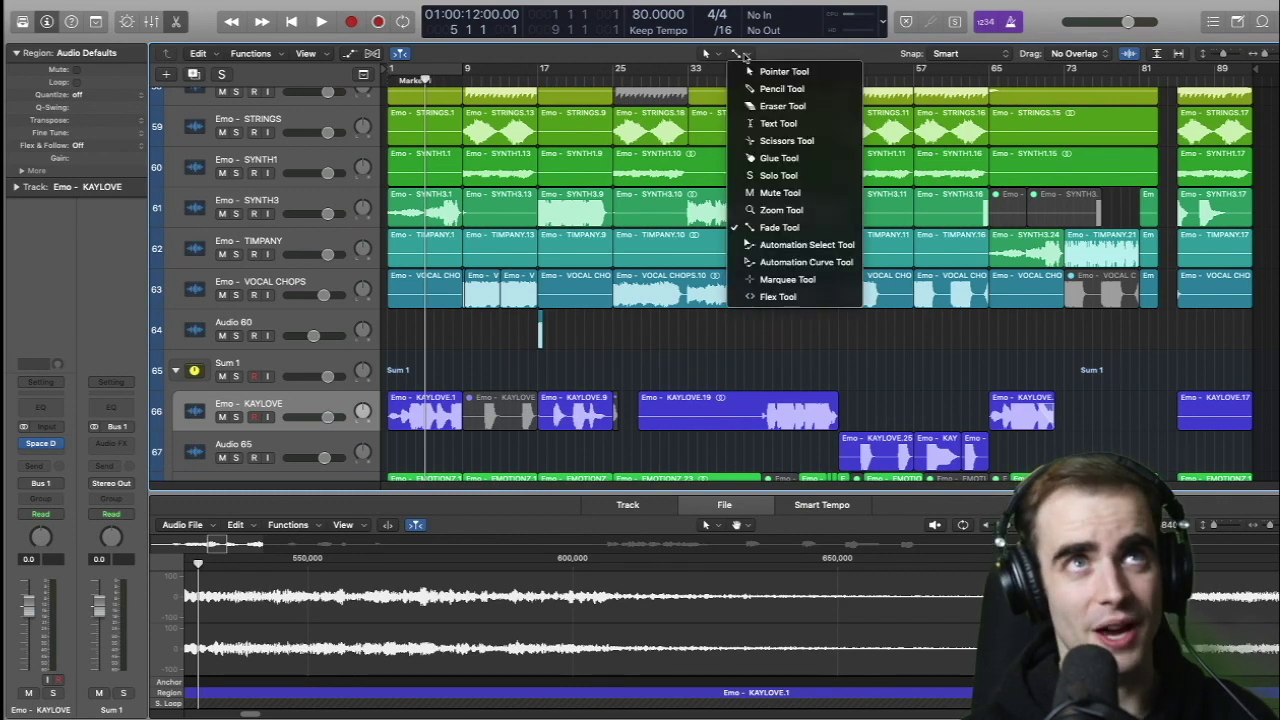
{"action": "key", "text": "Escape"}
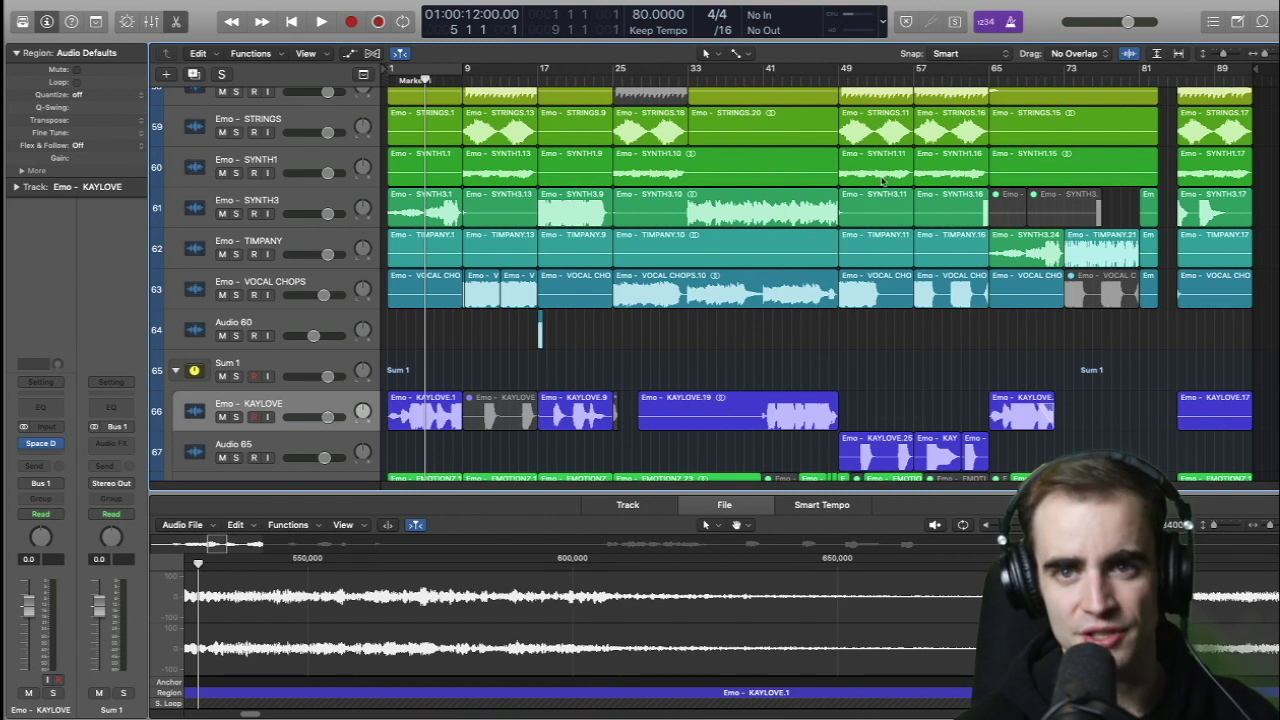
{"action": "key", "text": "t"}
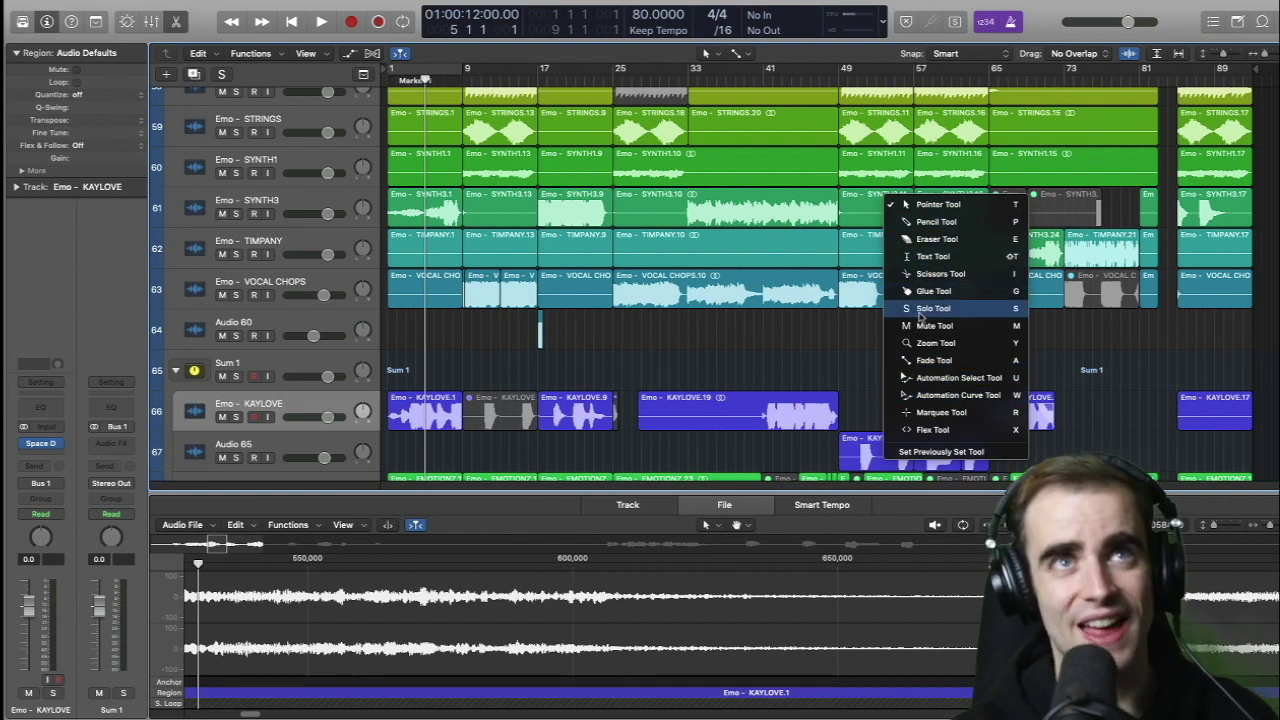
{"action": "left_click", "coordinate": [851, 384]}
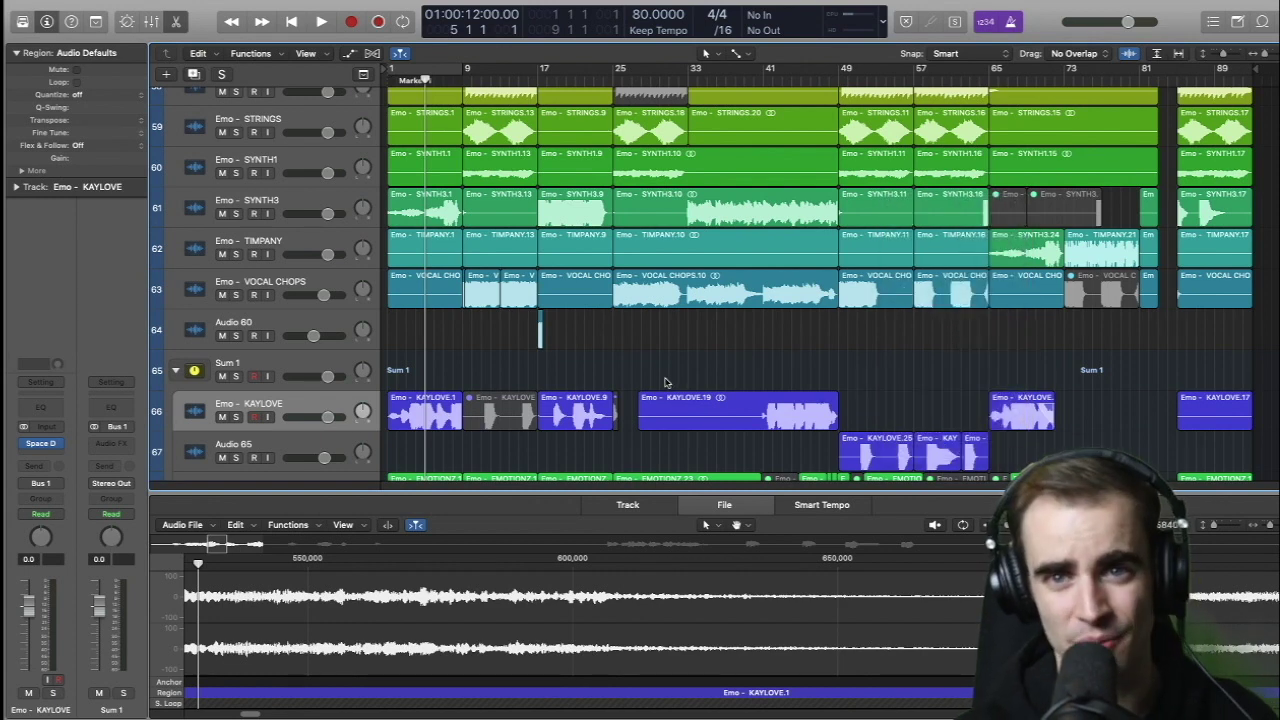
Show and dismiss the Tool menu over the Tracks area a few times.
{"action": "key", "text": "t"}
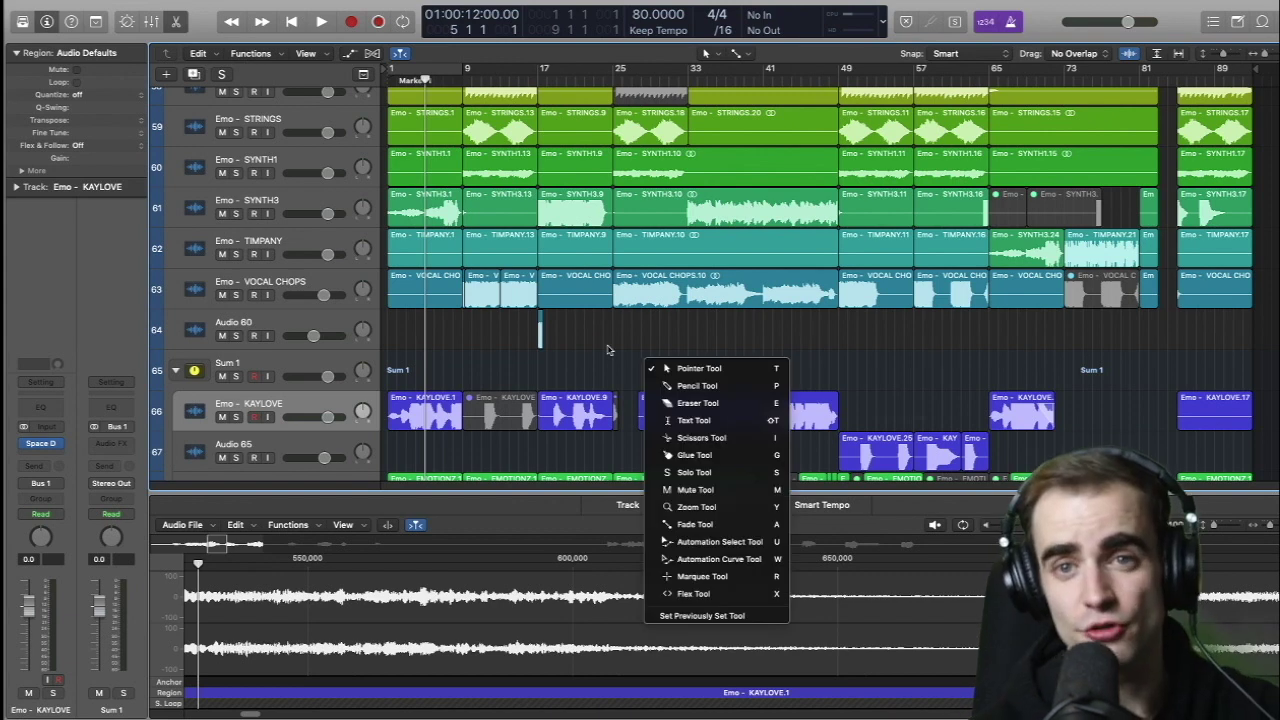
{"action": "key", "text": "Escape"}
{"action": "key", "text": "t"}
{"action": "key", "text": "a"}
{"action": "key", "text": "t"}
{"action": "key", "text": "t"}
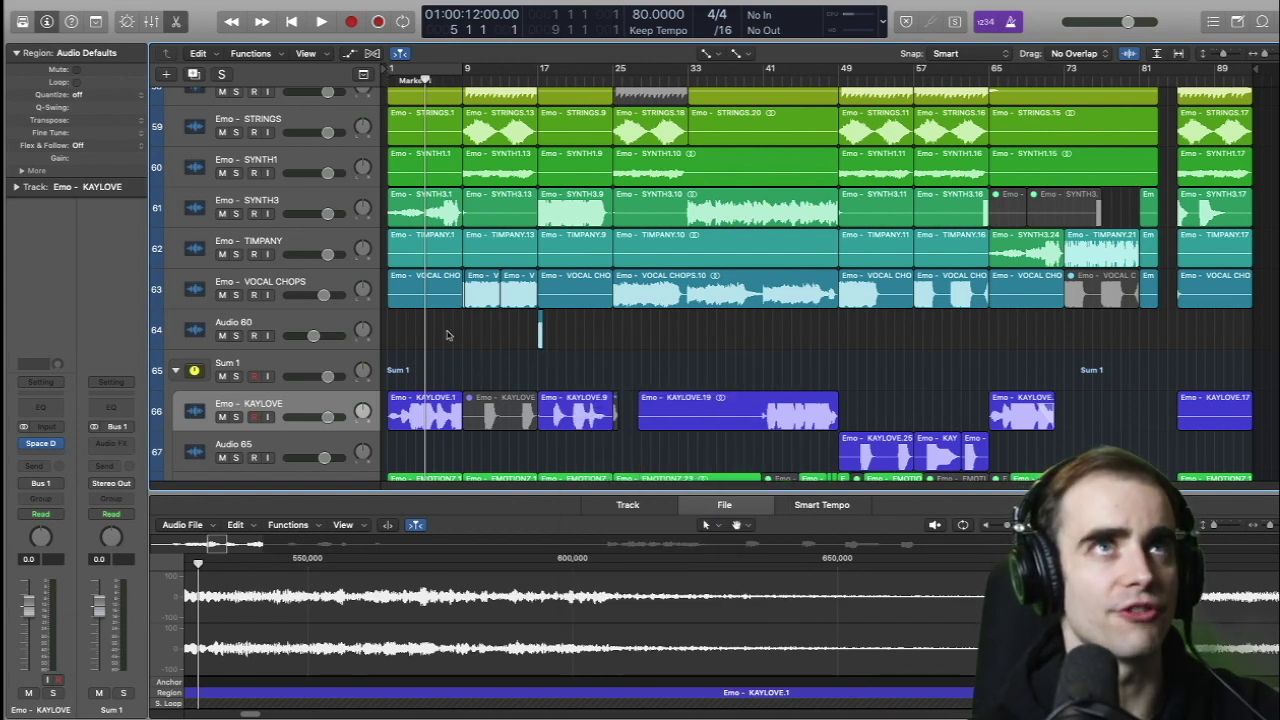
Select the KAYLOVE, PIANO1 and Audio 42 outro chords regions, inspecting the outro region's context menu.
{"action": "left_click", "coordinate": [396, 423]}
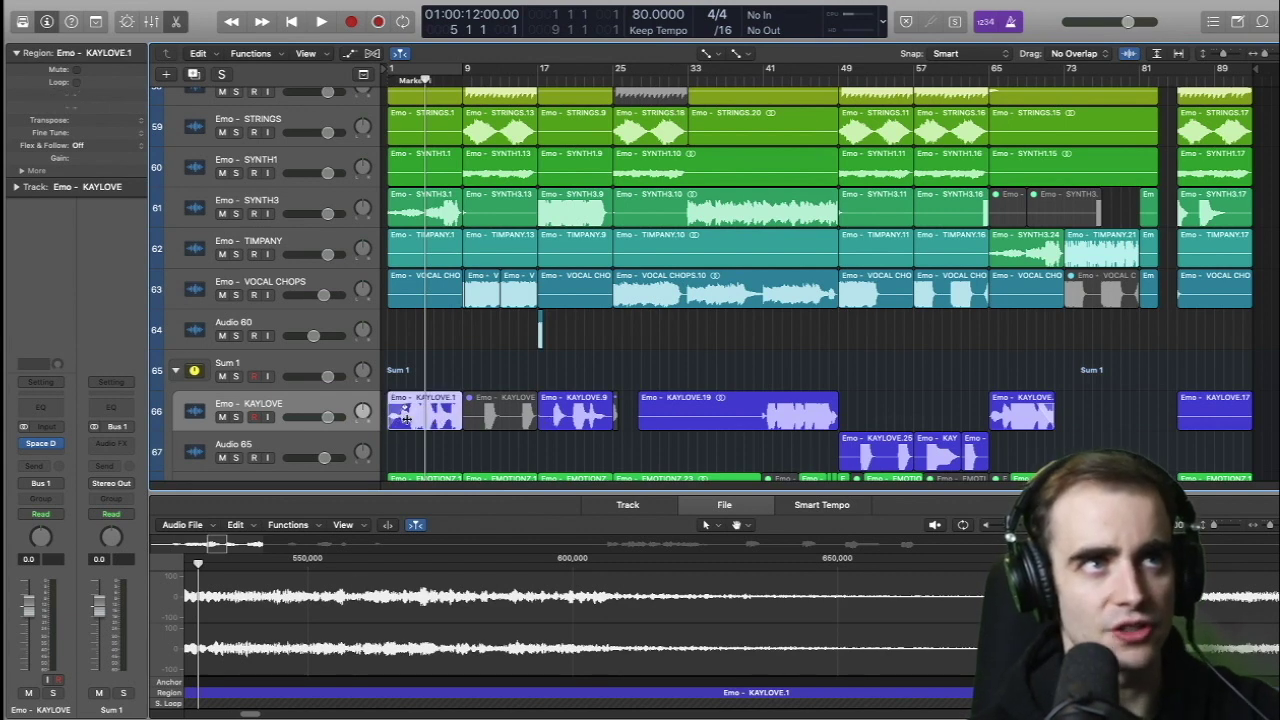
{"action": "scroll", "coordinate": [453, 437], "scroll_direction": "up", "scroll_amount": 5}
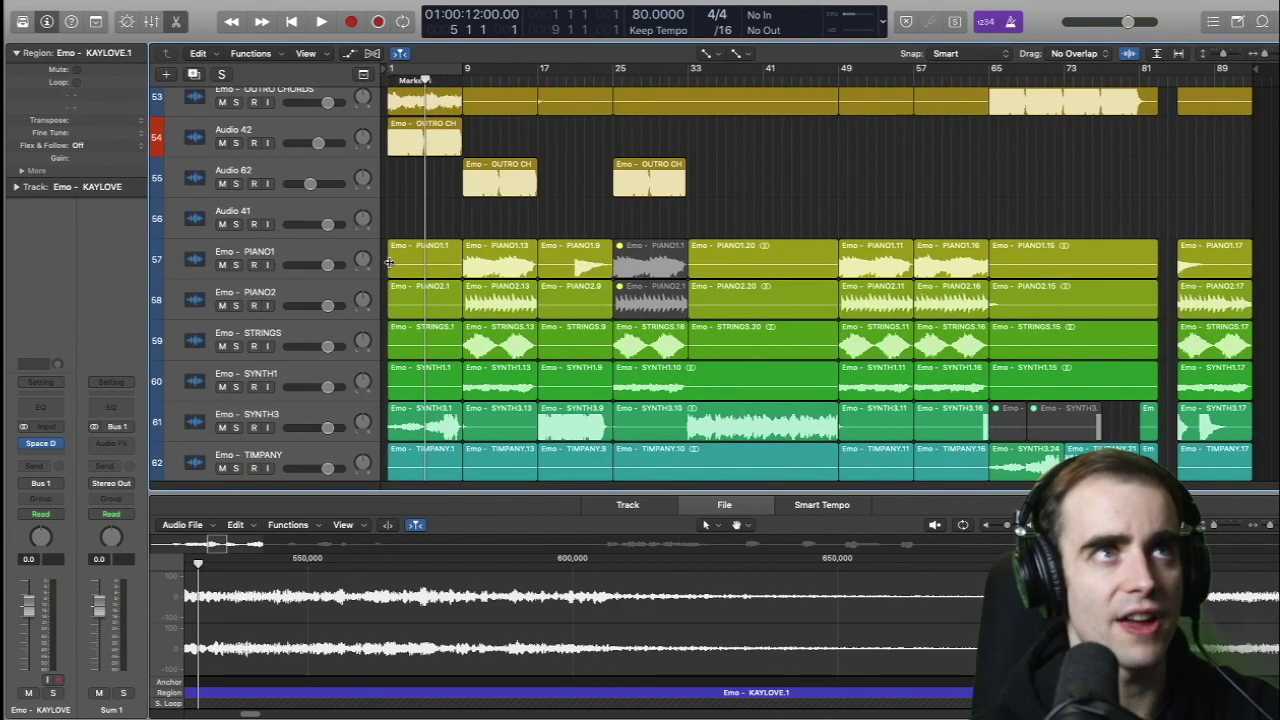
{"action": "left_click", "coordinate": [392, 262]}
{"action": "left_click", "coordinate": [432, 150]}
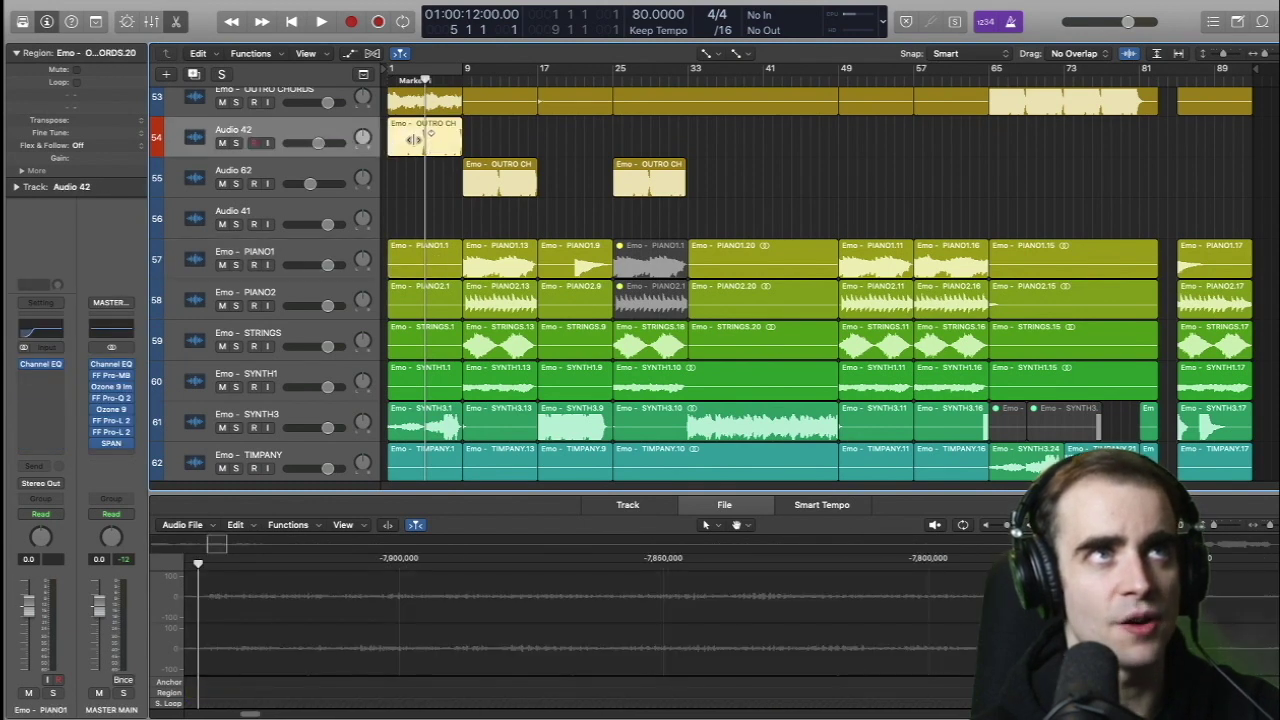
{"action": "right_click", "coordinate": [416, 132]}
{"action": "left_click", "coordinate": [422, 182]}
{"action": "scroll", "coordinate": [422, 182], "scroll_direction": "up", "scroll_amount": 1}
{"action": "right_click", "coordinate": [416, 148]}
{"action": "left_click", "coordinate": [419, 187]}
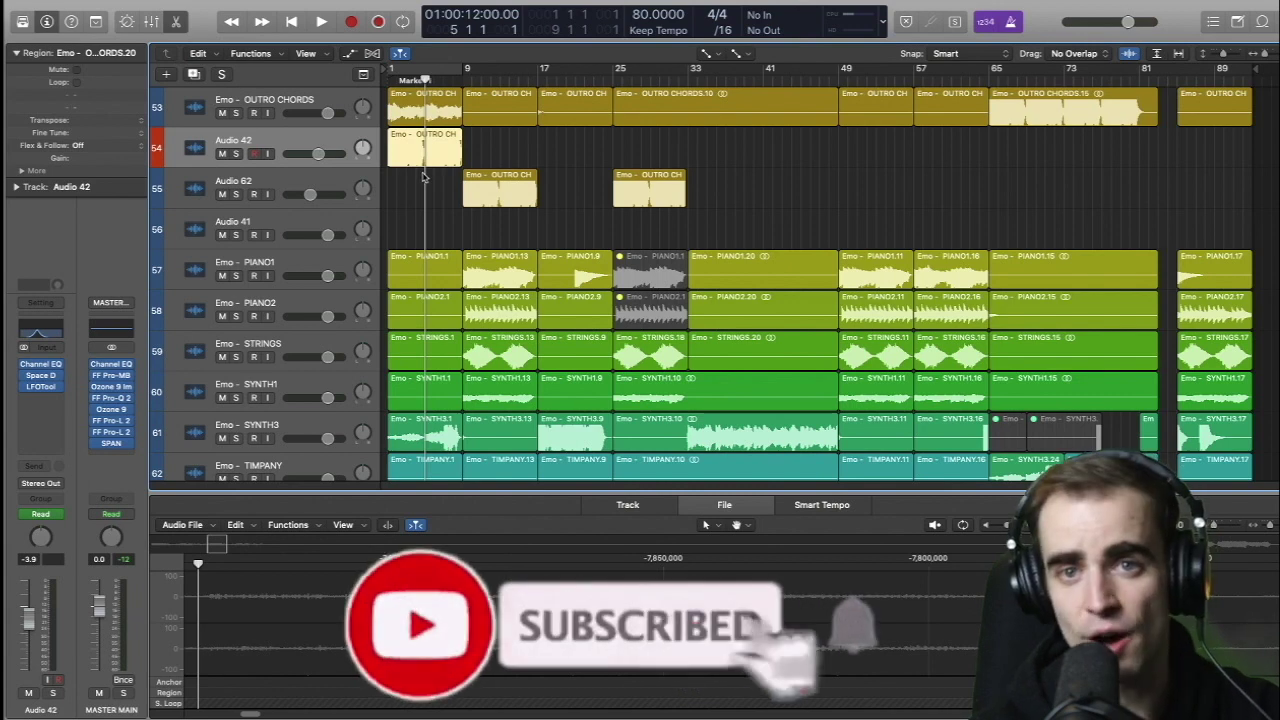
Switch to the Pointer tool and bring the Tool menu up again.
{"action": "key", "text": "t"}
{"action": "left_click", "coordinate": [419, 113]}
{"action": "key", "text": "t"}
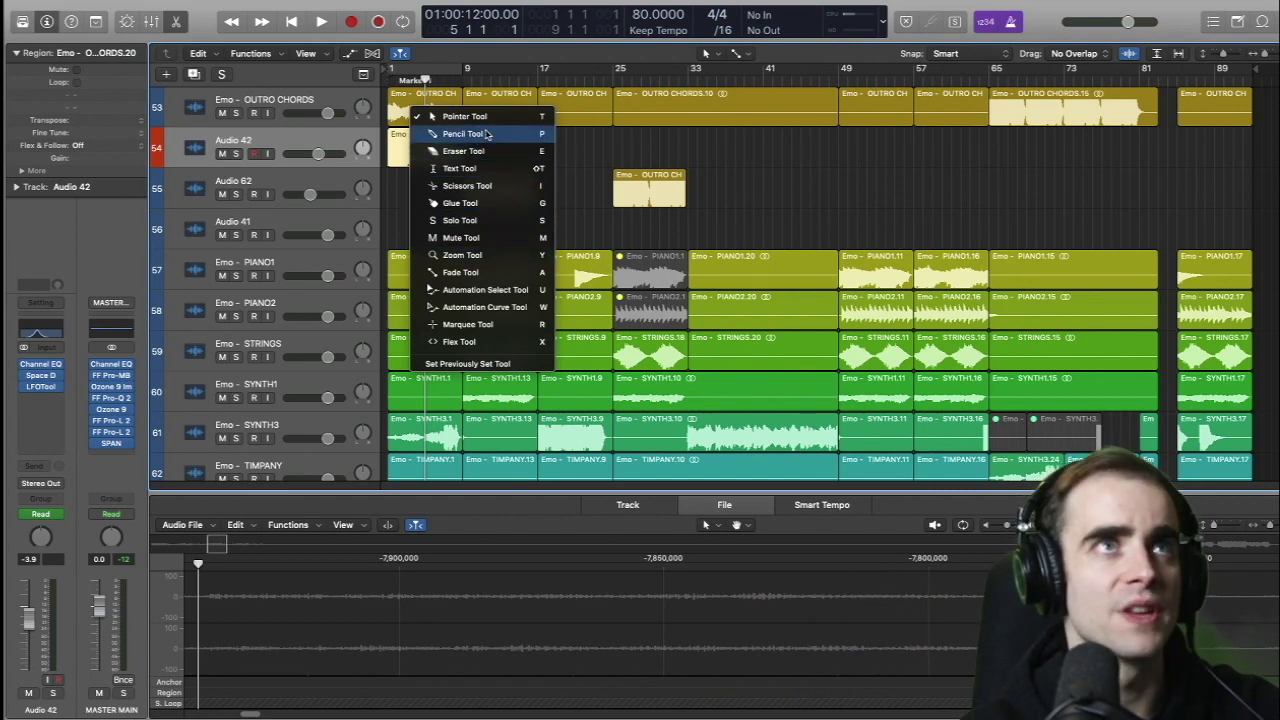
Open the Inst 1 MIDI region in the Piano Roll and enlarge the editor.
{"action": "key", "text": "Escape"}
{"action": "scroll", "coordinate": [540, 250], "scroll_direction": "down", "scroll_amount": 10}
{"action": "left_click", "coordinate": [423, 176]}
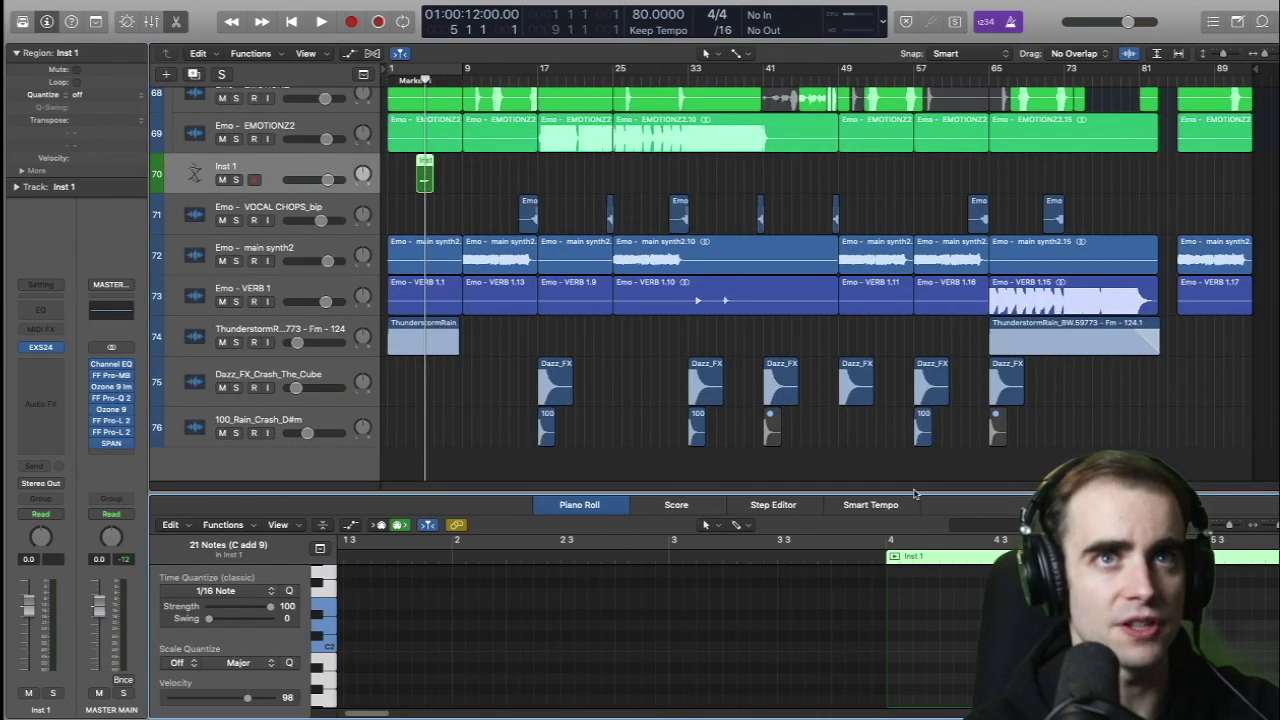
{"action": "left_click_drag", "start_coordinate": [913, 490], "coordinate": [913, 338]}
Choose the Pencil tool and draw five notes in the Inst 1 region.
{"action": "key", "text": "t"}
{"action": "left_click", "coordinate": [950, 414]}
{"action": "left_click", "coordinate": [919, 537]}
{"action": "left_click", "coordinate": [960, 537]}
{"action": "left_click", "coordinate": [973, 569]}
{"action": "left_click", "coordinate": [1000, 548]}
{"action": "left_click", "coordinate": [906, 473]}
Delete all drawn notes, return to the Pointer tool and shrink the Piano Roll.
{"action": "key", "text": "Delete"}
{"action": "left_click", "coordinate": [960, 537]}
{"action": "left_click", "coordinate": [1000, 548], "text": "shift"}
{"action": "key", "text": "Delete"}
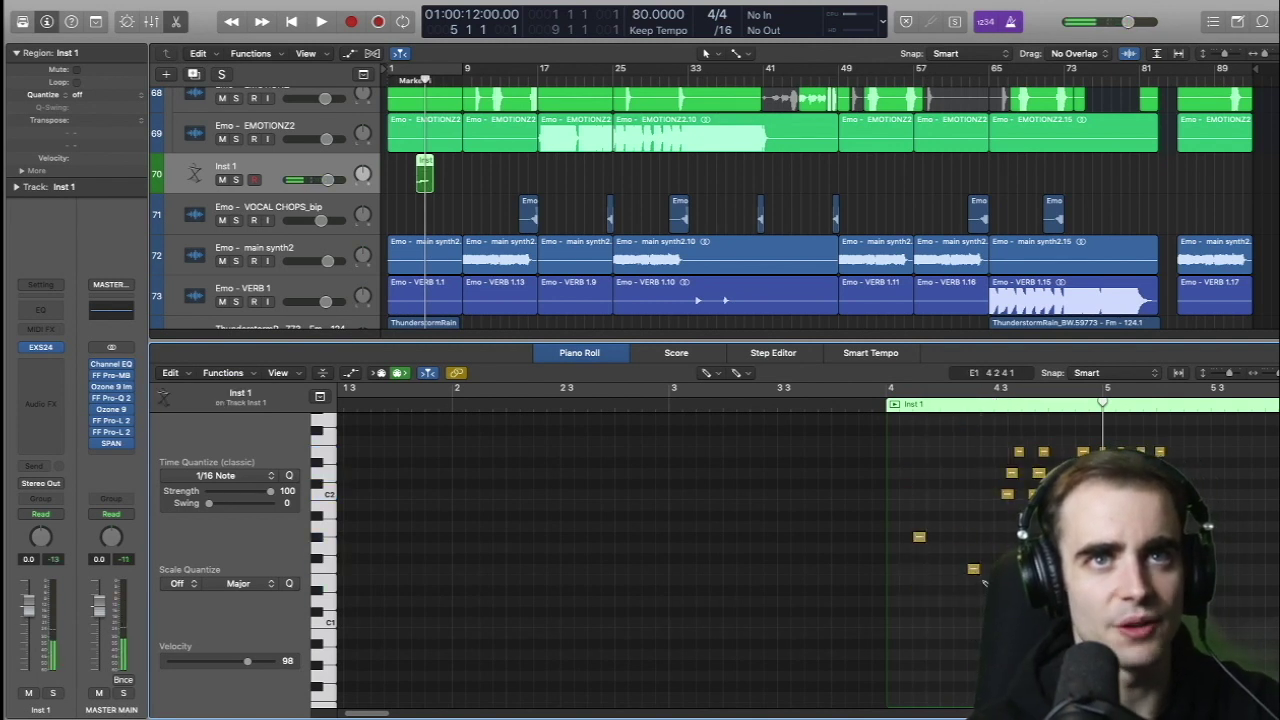
{"action": "key", "text": "super+a"}
{"action": "key", "text": "Delete"}
{"action": "key", "text": "t"}
{"action": "key", "text": "t"}
{"action": "left_click_drag", "start_coordinate": [838, 339], "coordinate": [838, 581]}
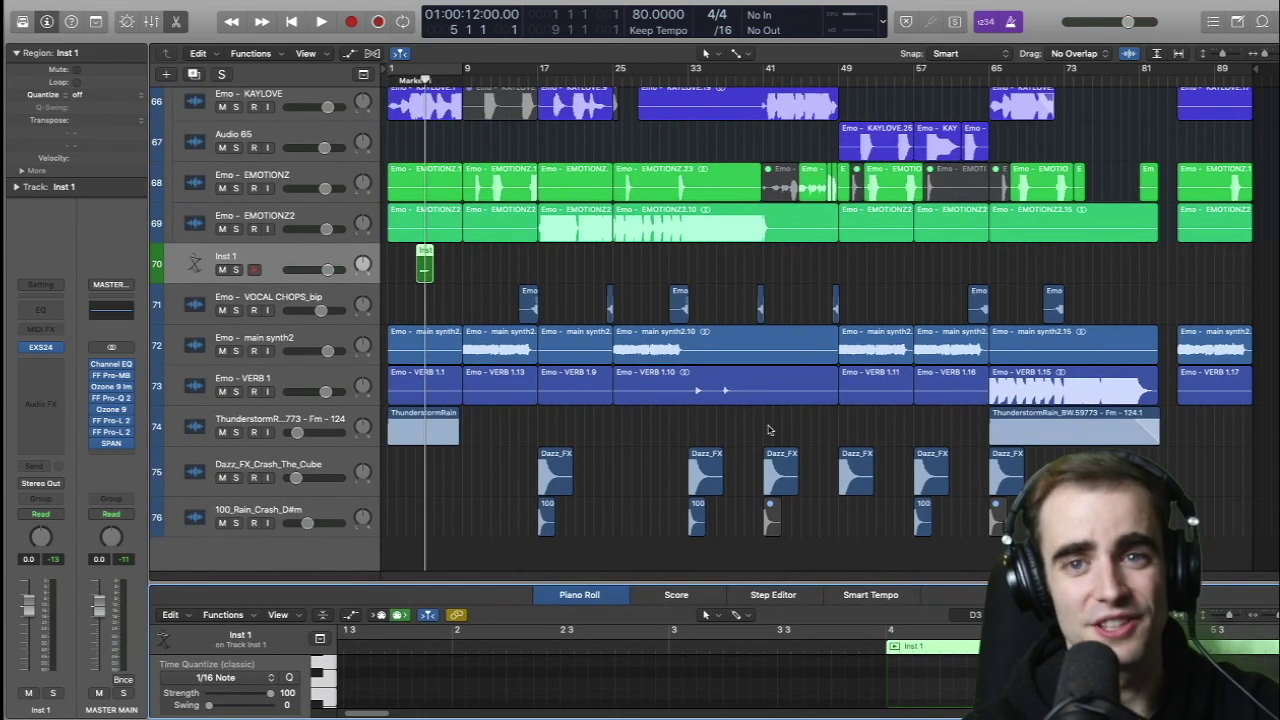
{"action": "left_click", "coordinate": [737, 54]}
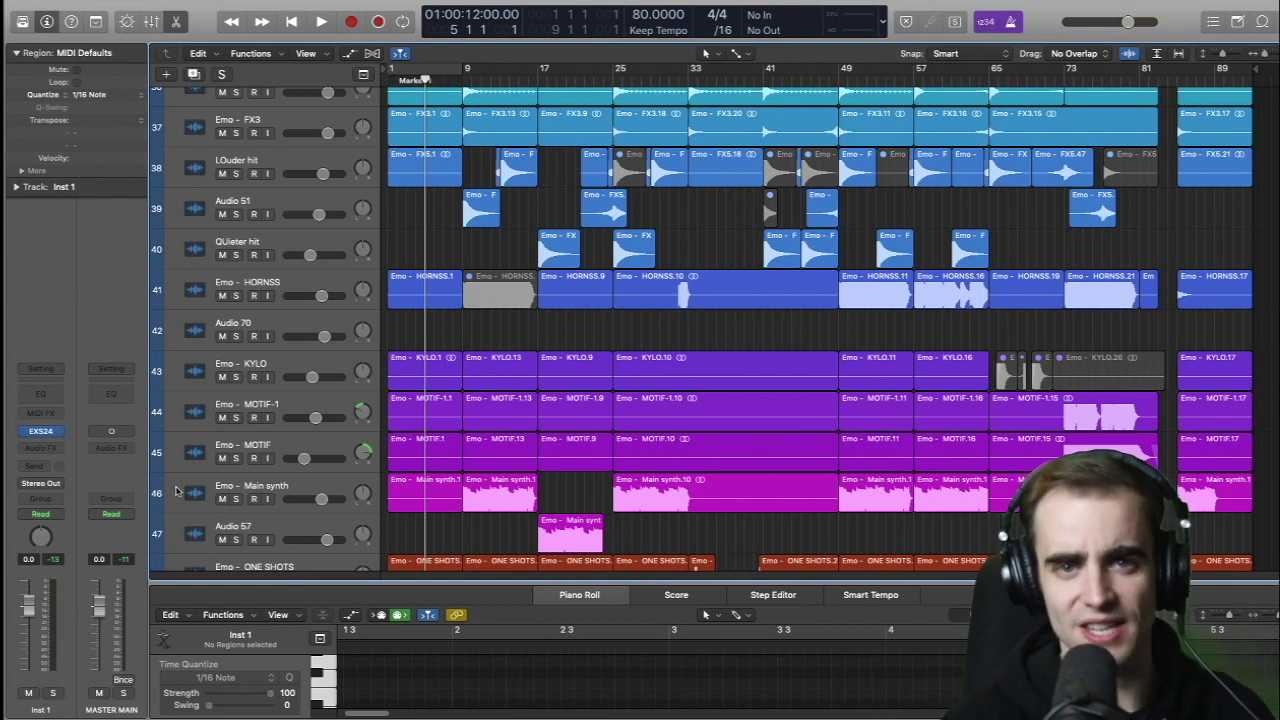
Browse the channel strip settings of the Master and Inst 1 strips without loading any.
{"action": "left_click", "coordinate": [122, 426]}
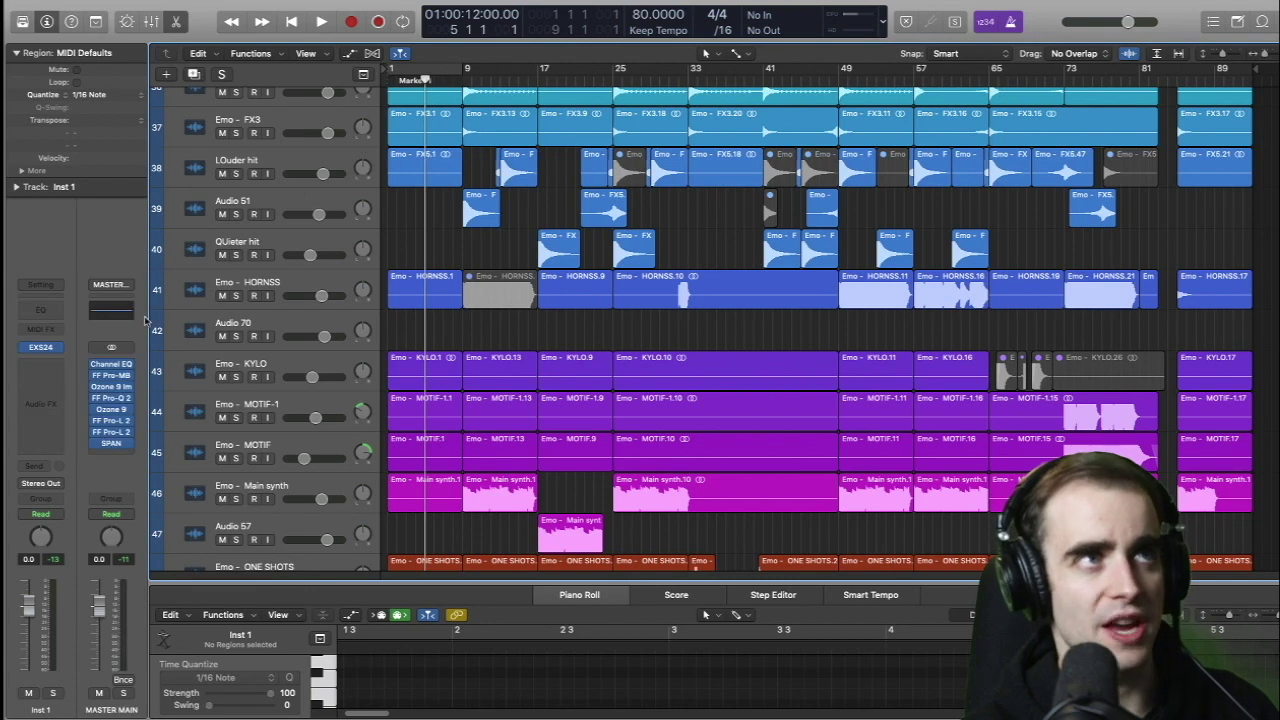
{"action": "left_click", "coordinate": [118, 288]}
{"action": "left_click", "coordinate": [25, 271]}
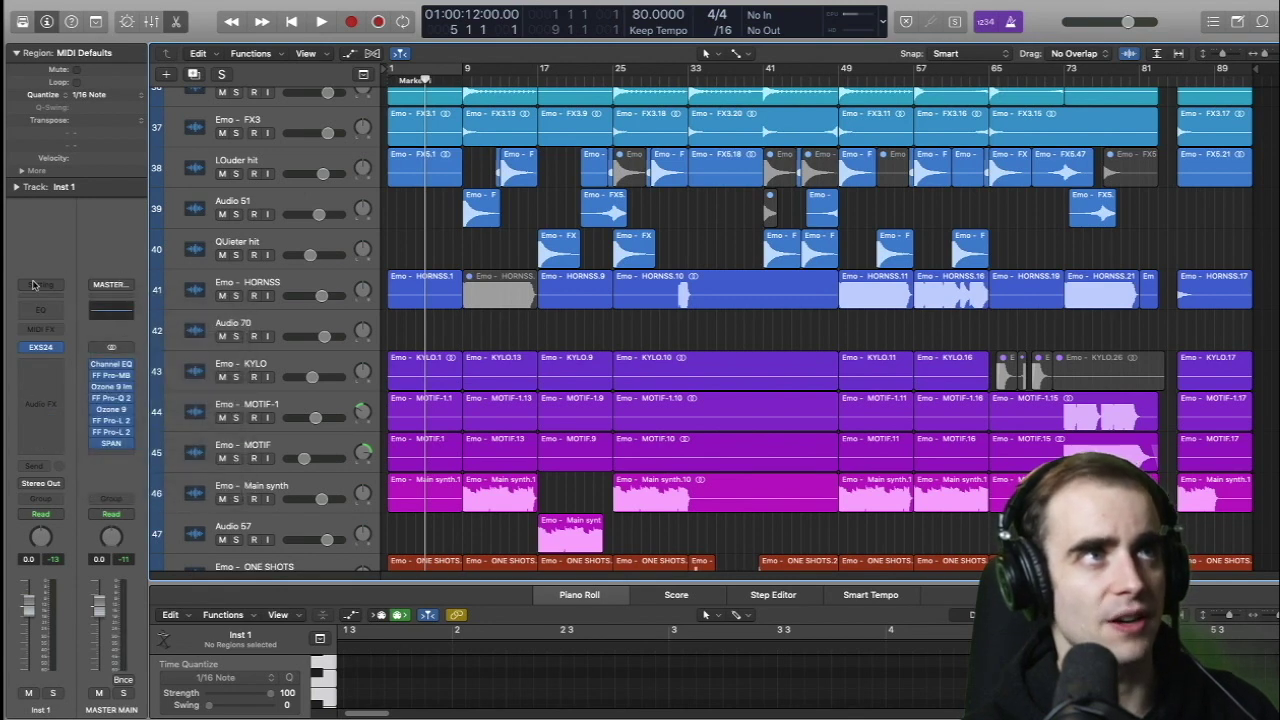
{"action": "left_click", "coordinate": [54, 288]}
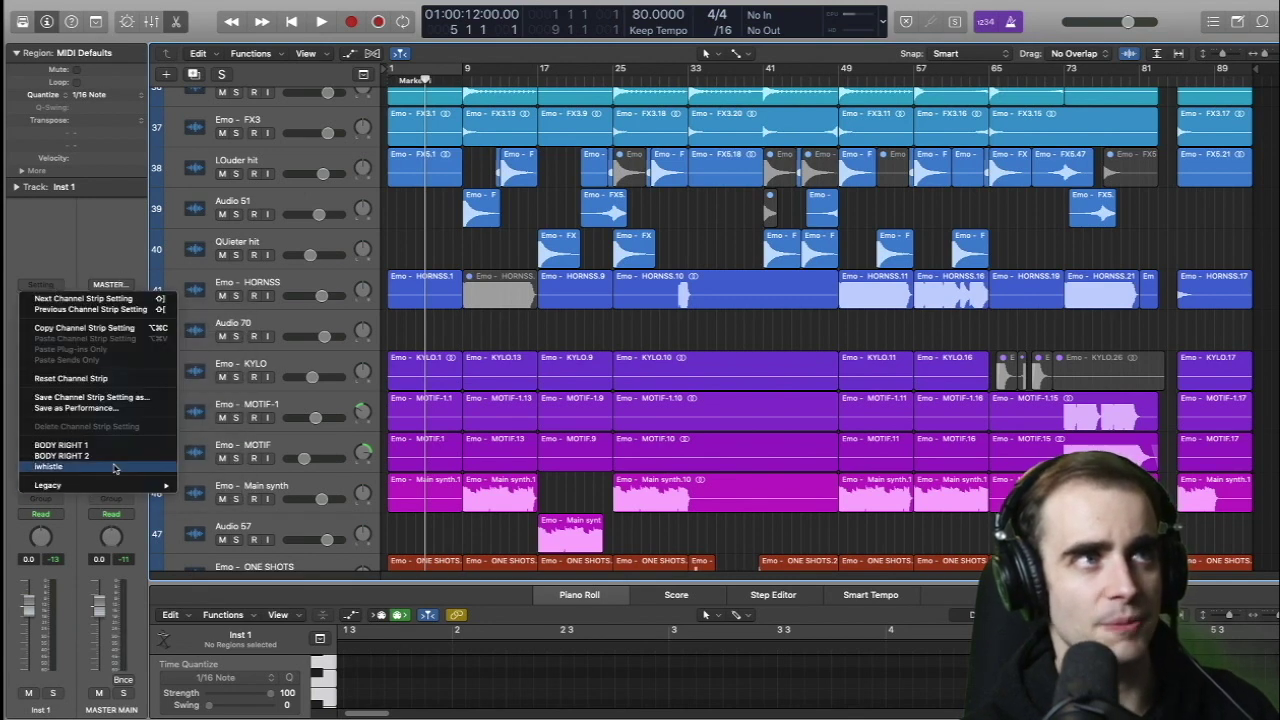
{"action": "left_click", "coordinate": [62, 244]}
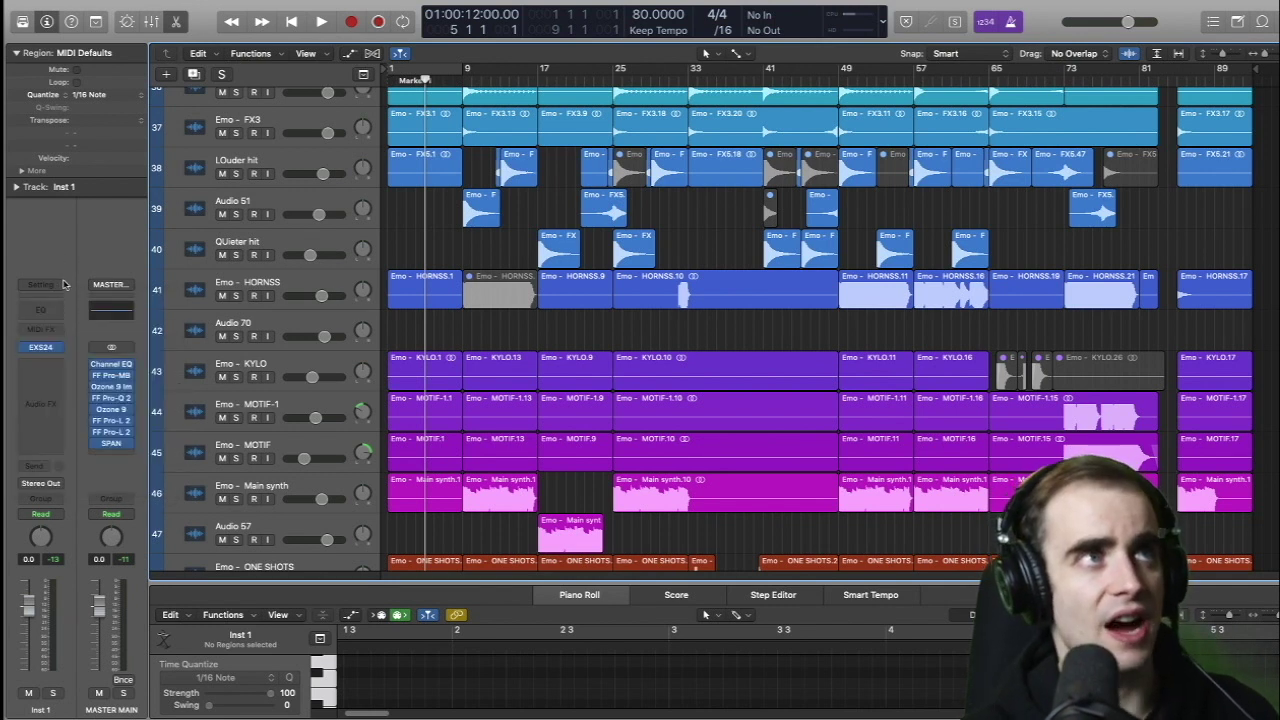
{"action": "left_click", "coordinate": [54, 289]}
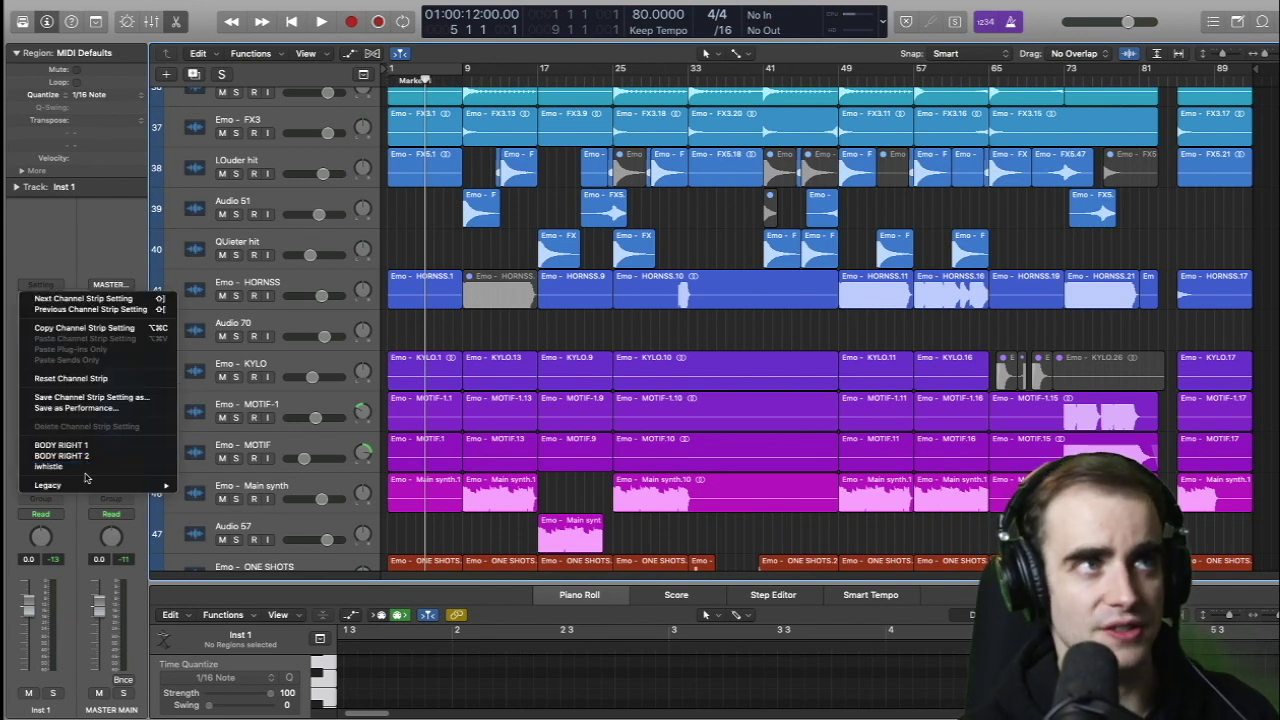
{"action": "left_click", "coordinate": [62, 297]}
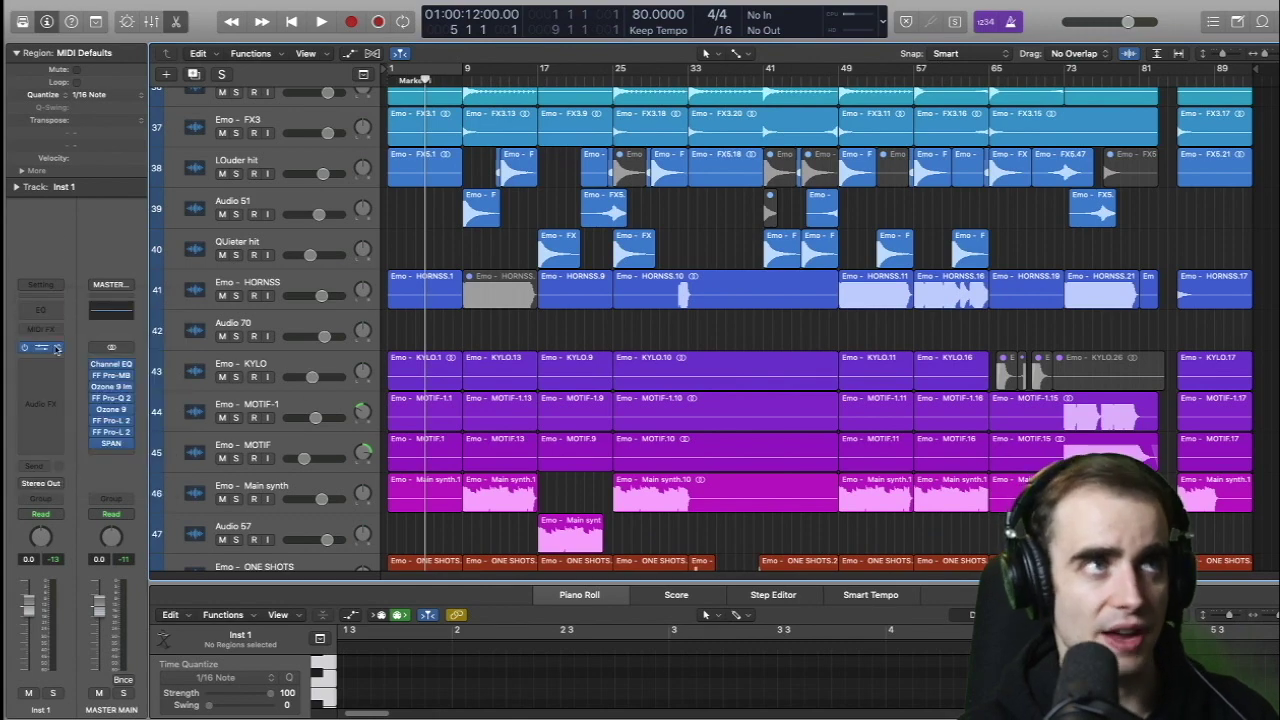
{"action": "scroll", "coordinate": [220, 360], "scroll_direction": "down", "scroll_amount": 10}
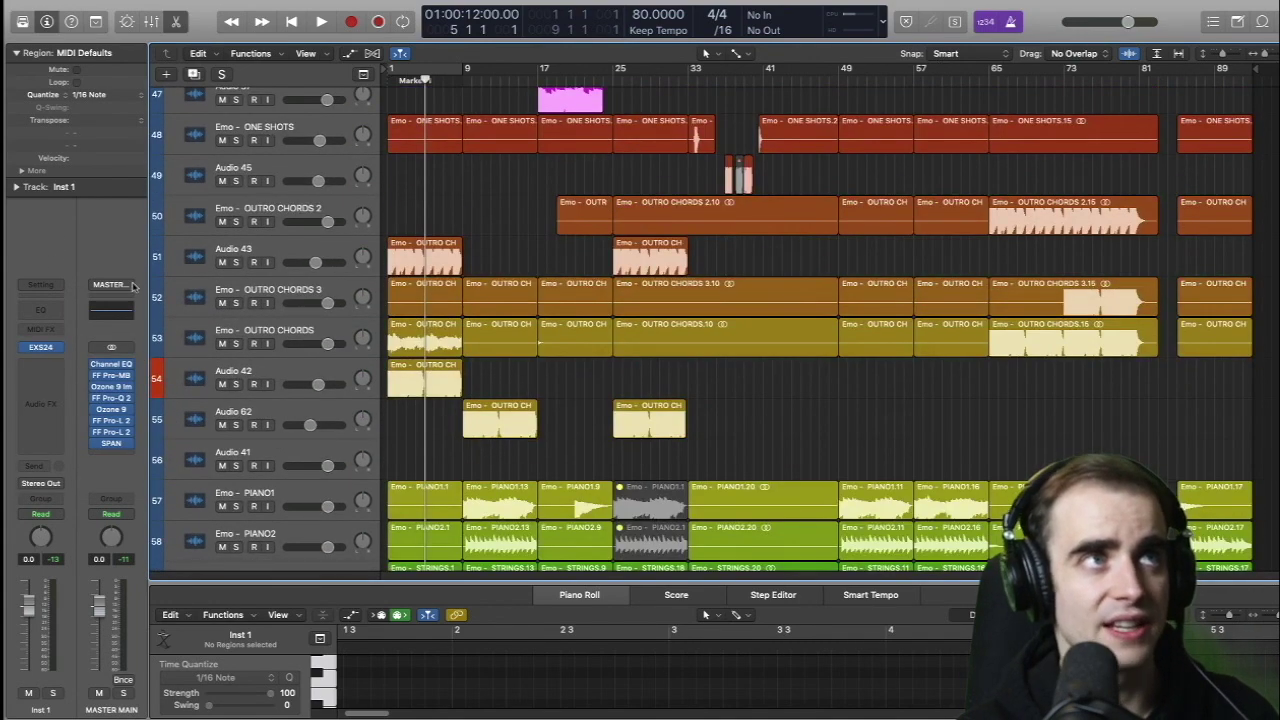
Load User Channel Strip Settings > MASTER MAIN onto the master strip.
{"action": "left_click", "coordinate": [120, 289]}
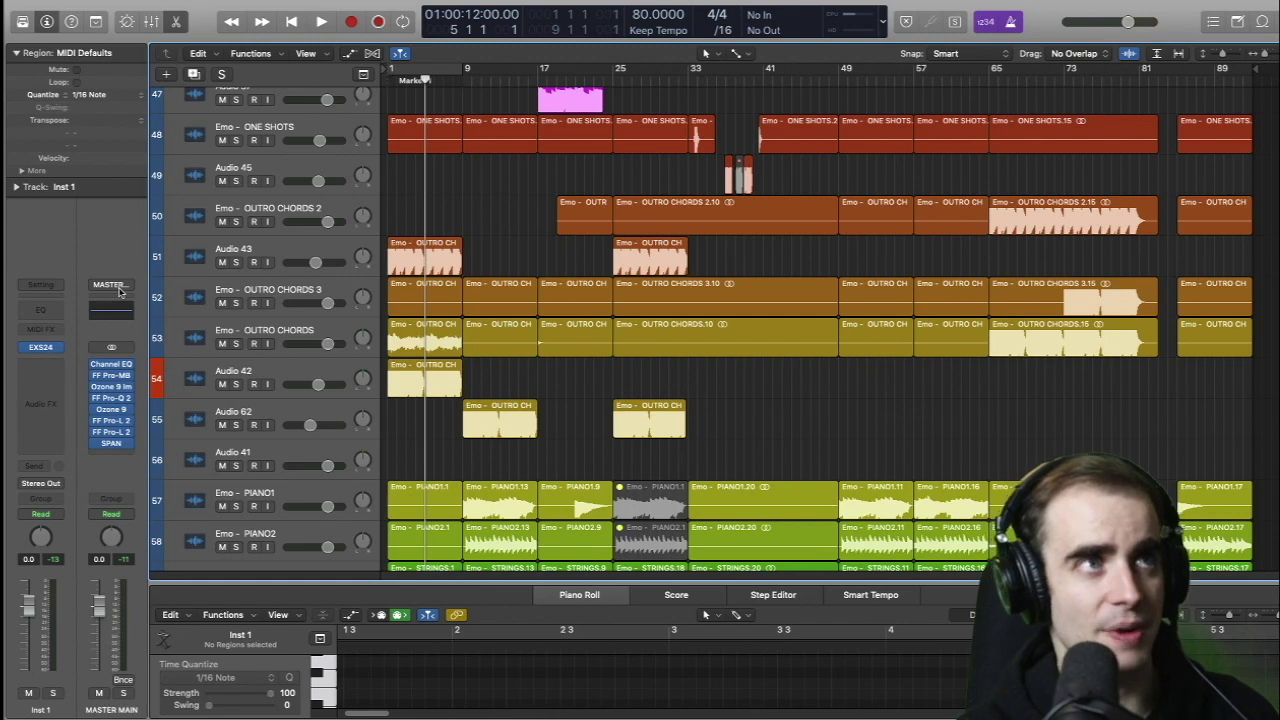
{"action": "left_click", "coordinate": [110, 285]}
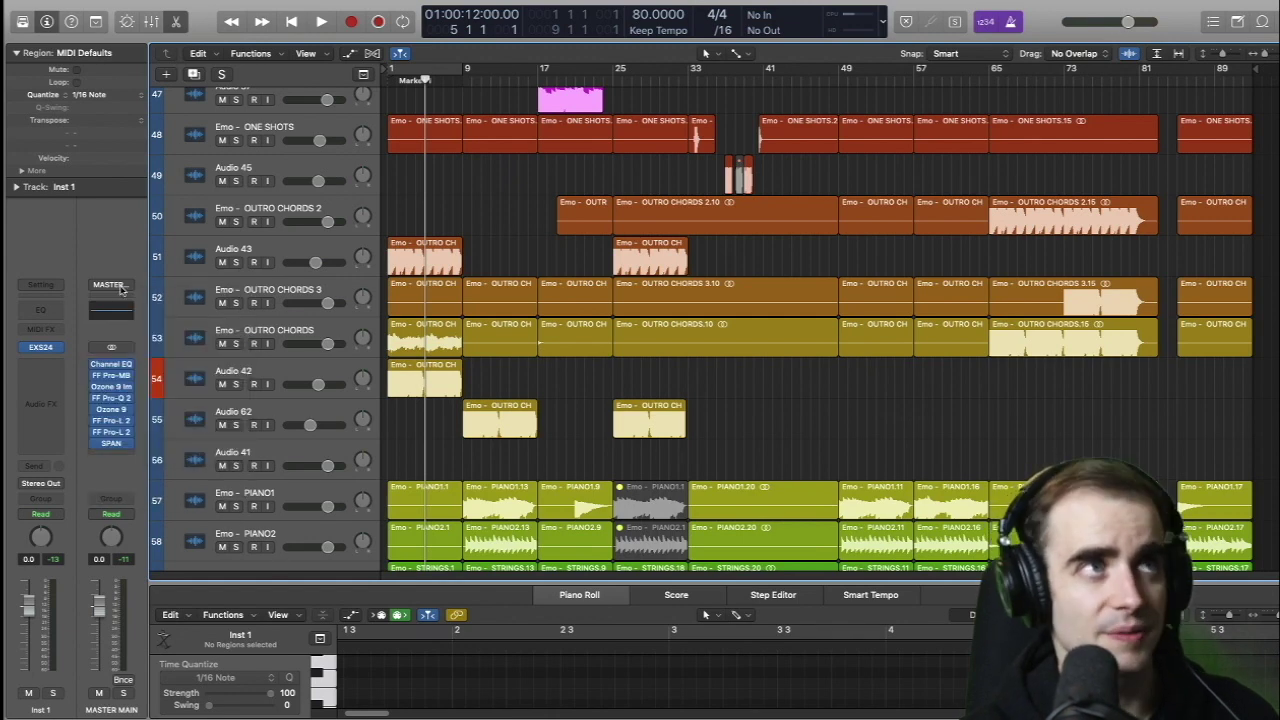
{"action": "left_click", "coordinate": [110, 285]}
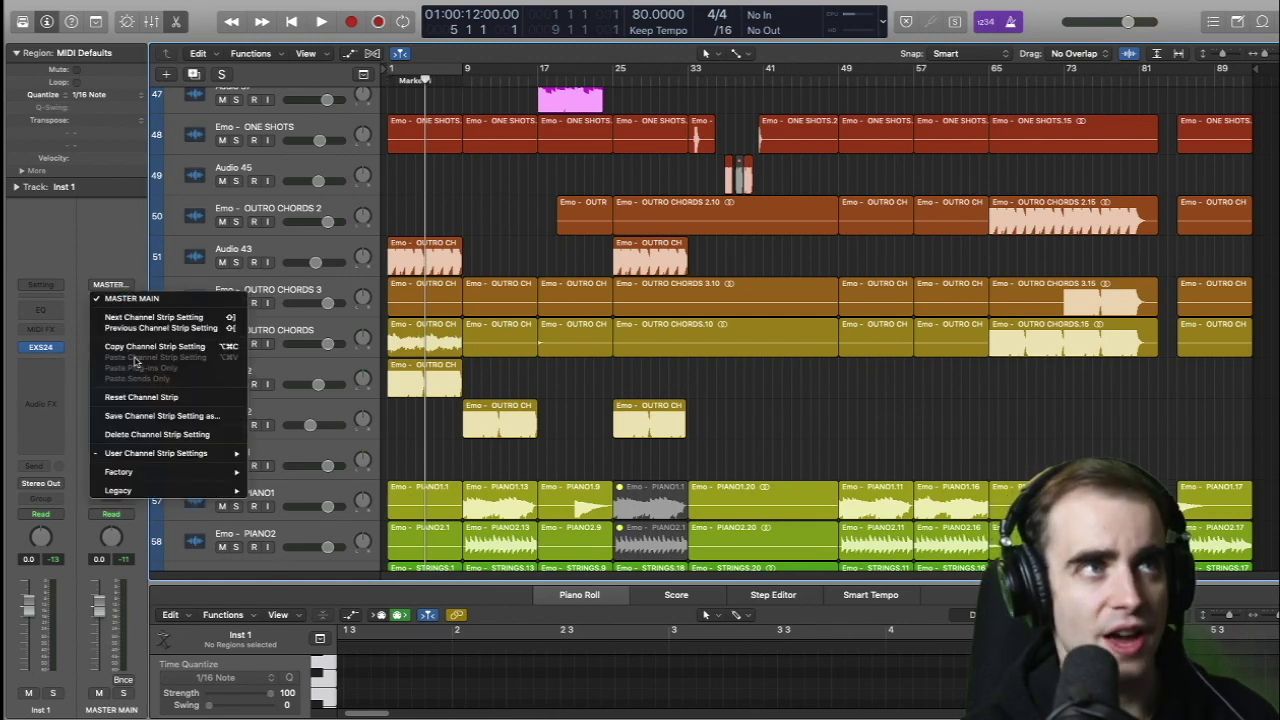
{"action": "mouse_move", "coordinate": [163, 457]}
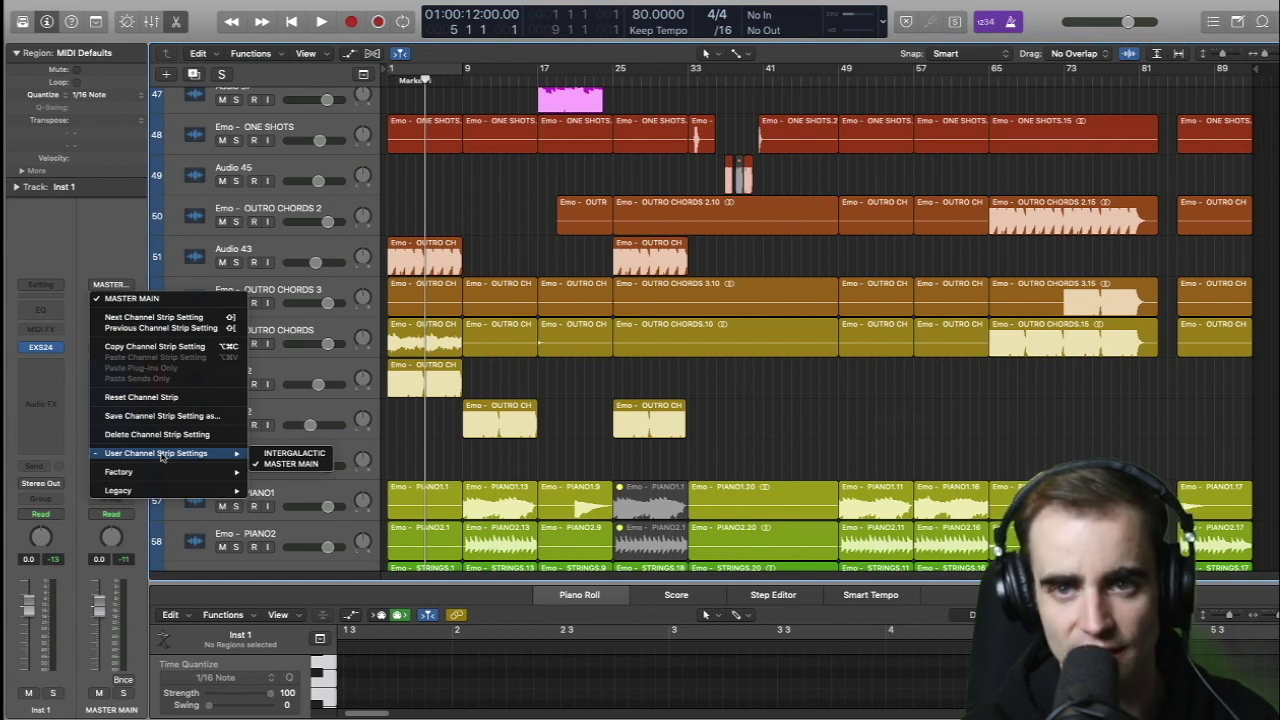
{"action": "left_click", "coordinate": [265, 465]}
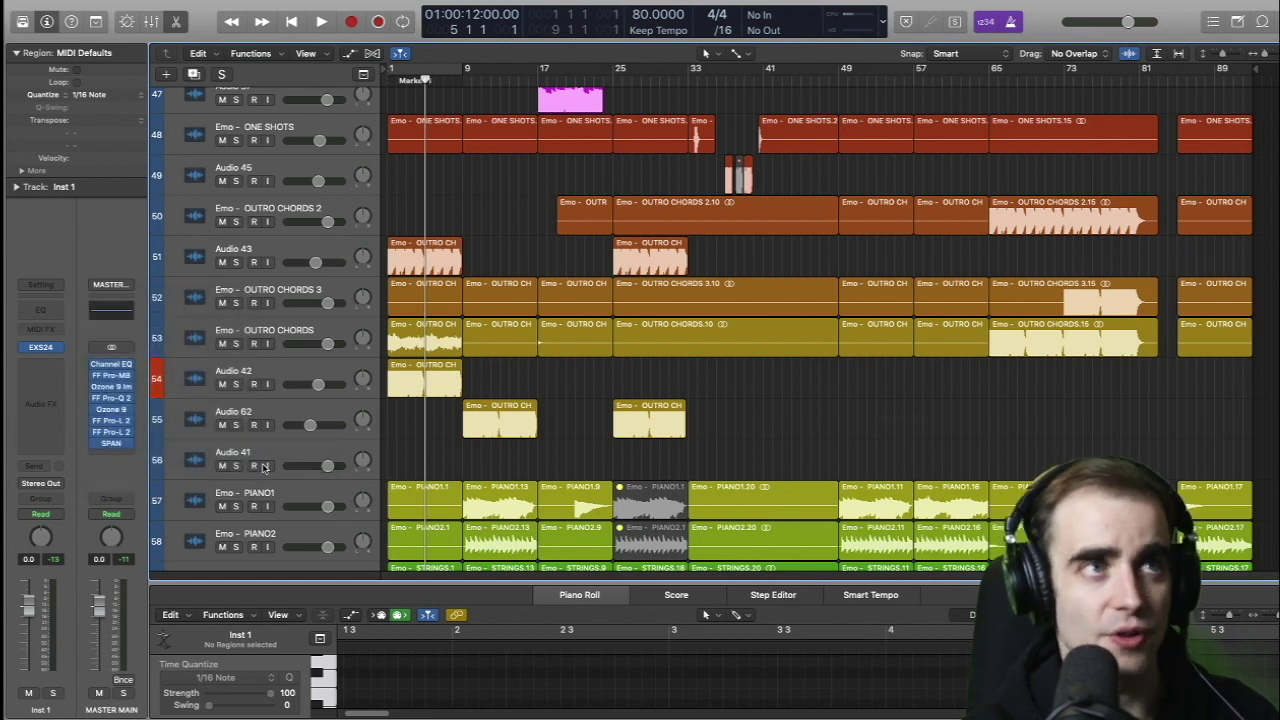
{"action": "left_click", "coordinate": [120, 289]}
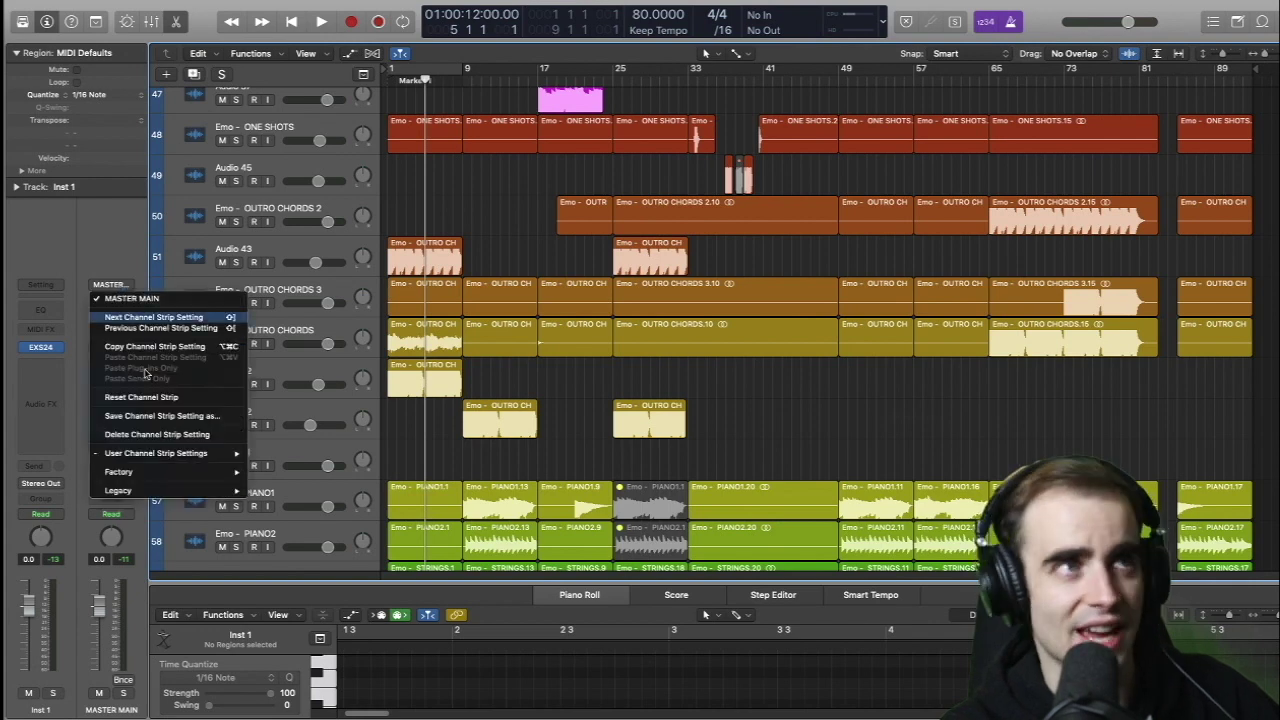
{"action": "left_click", "coordinate": [197, 419]}
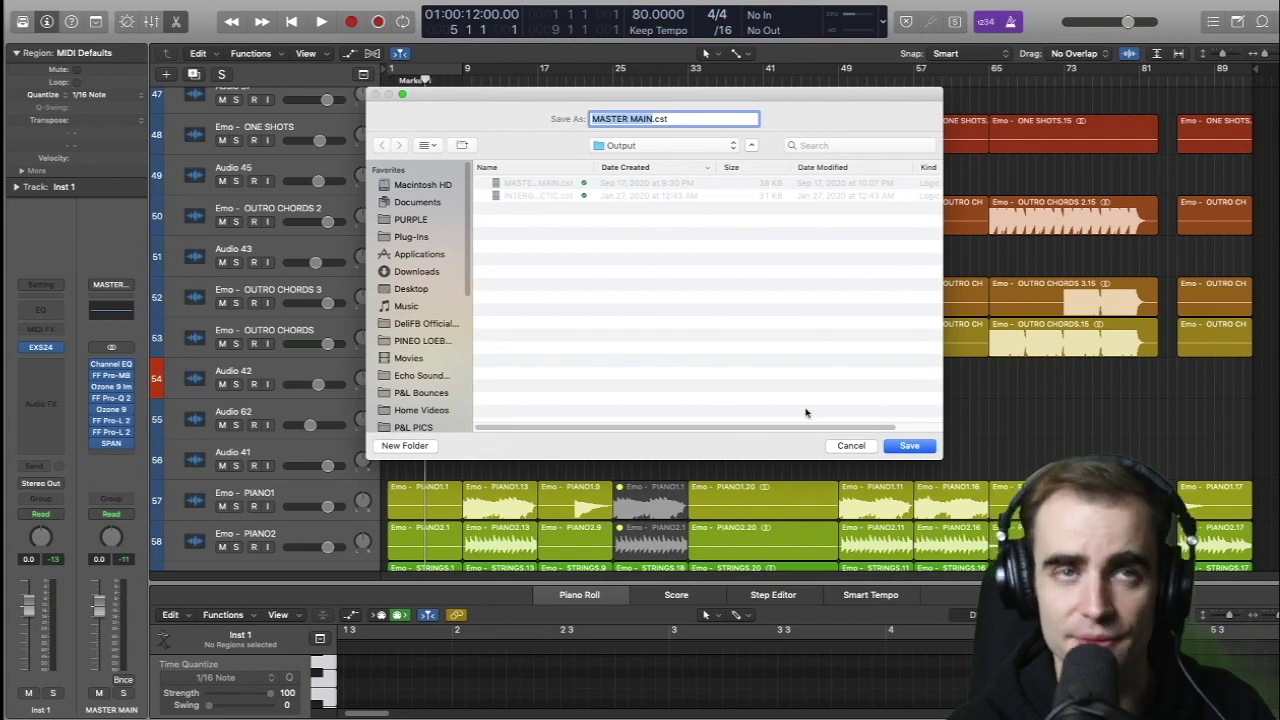
{"action": "left_click", "coordinate": [837, 446]}
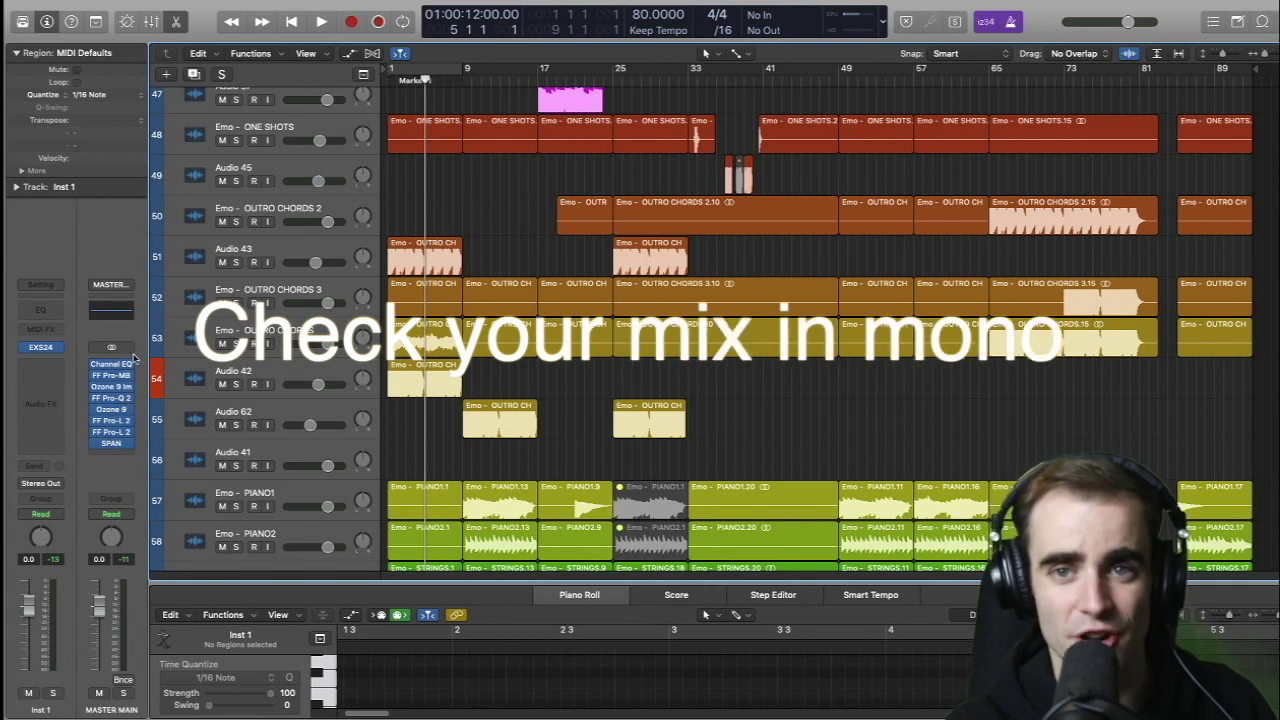
{"action": "left_click", "coordinate": [111, 285]}
{"action": "mouse_move", "coordinate": [210, 474]}
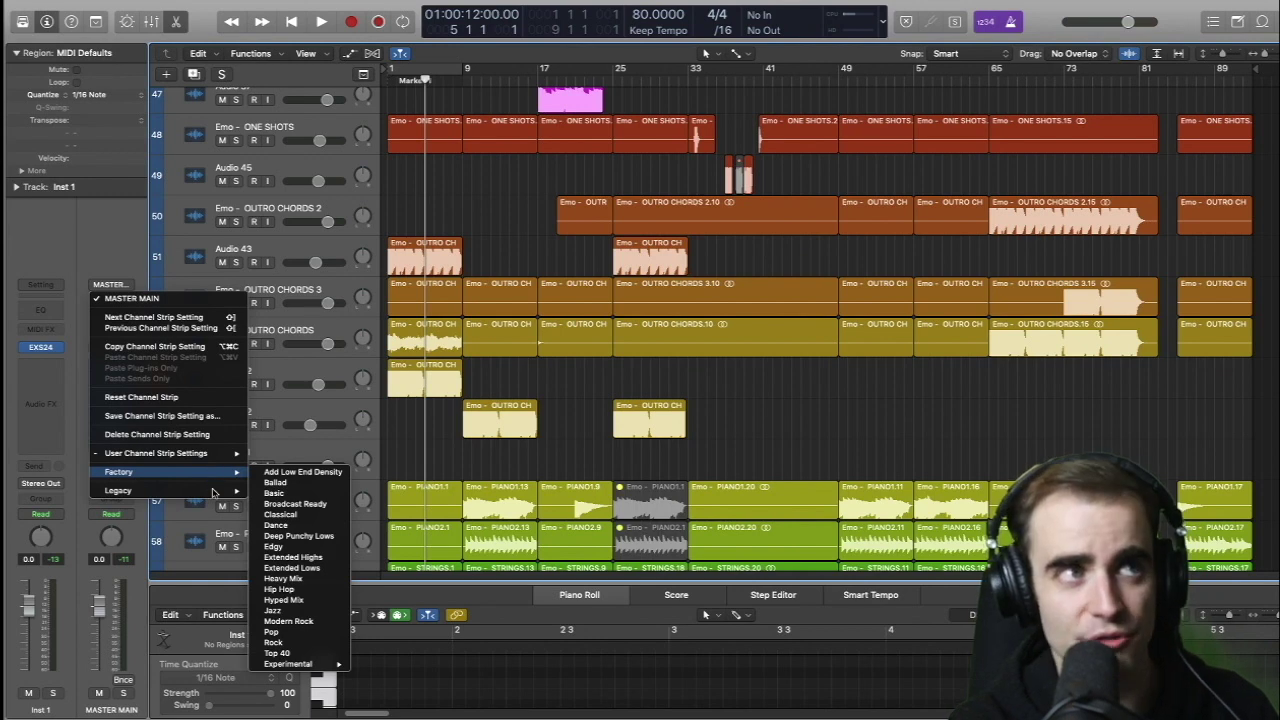
{"action": "mouse_move", "coordinate": [330, 664]}
{"action": "left_click", "coordinate": [390, 662]}
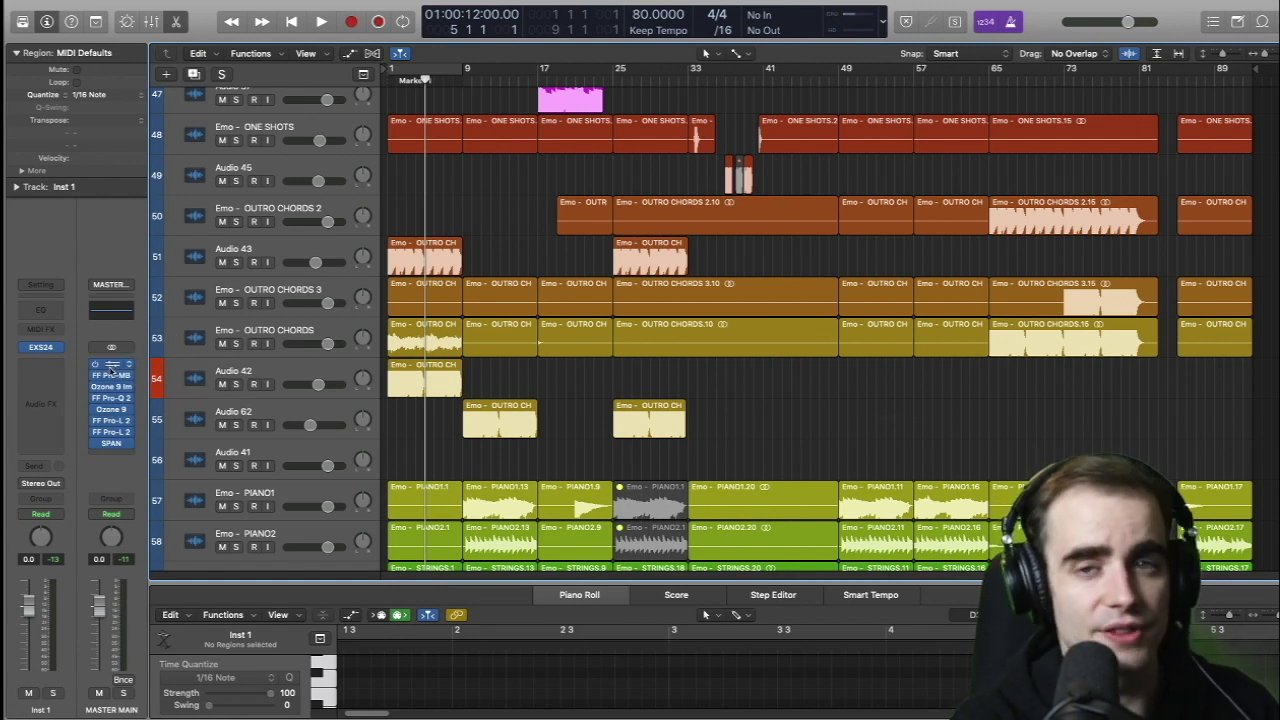
Open and close the master's Channel EQ, FF Pro-MB and Ozone 9 Imager plug-ins.
{"action": "left_click", "coordinate": [111, 365]}
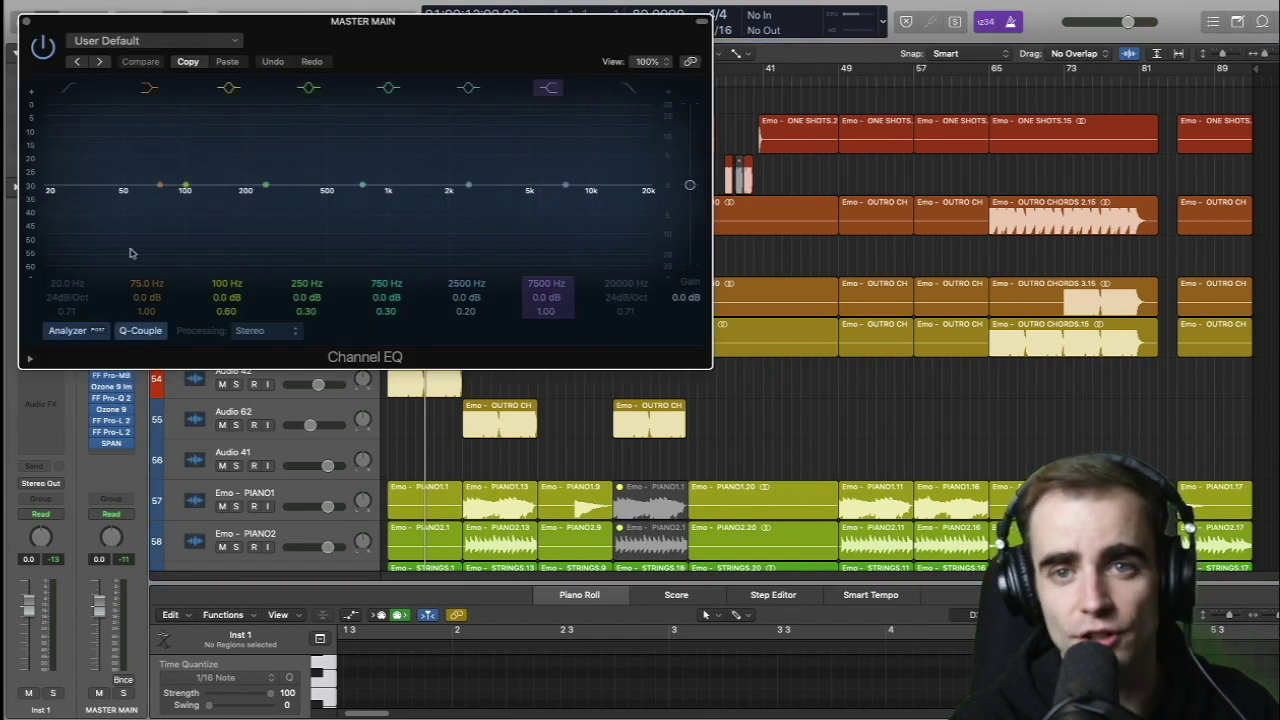
{"action": "left_click", "coordinate": [27, 23]}
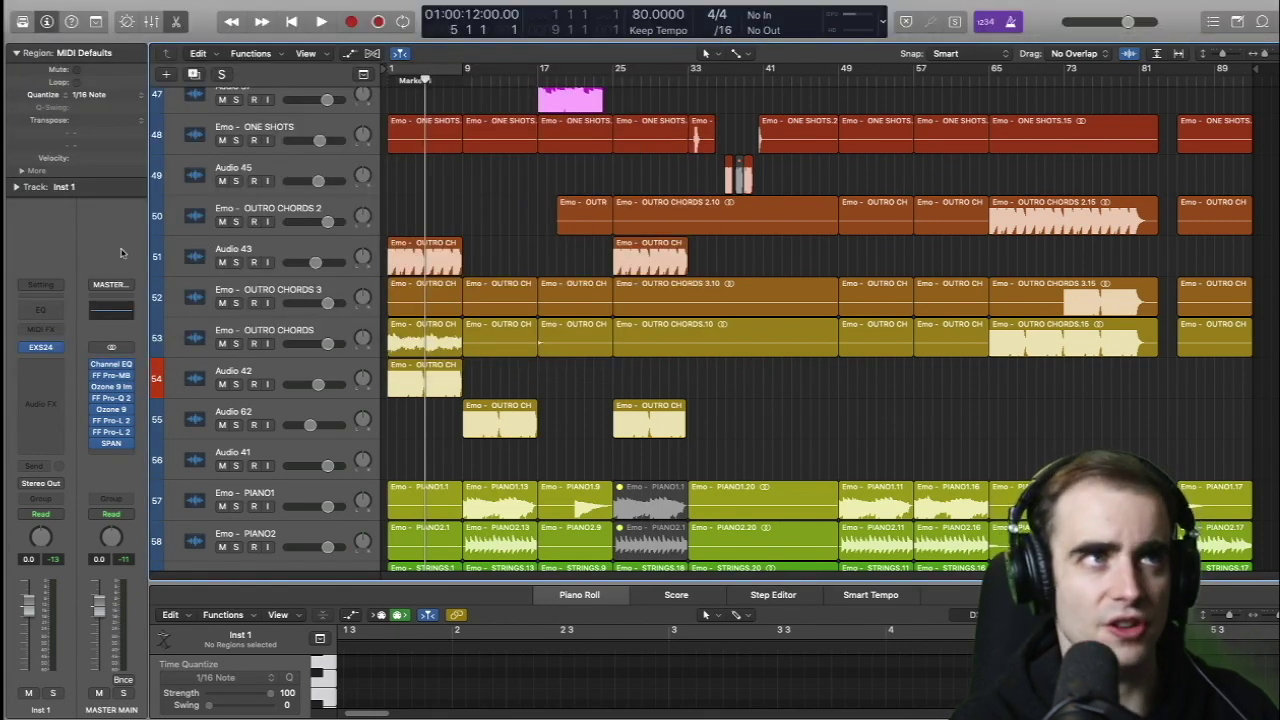
{"action": "mouse_move", "coordinate": [115, 378]}
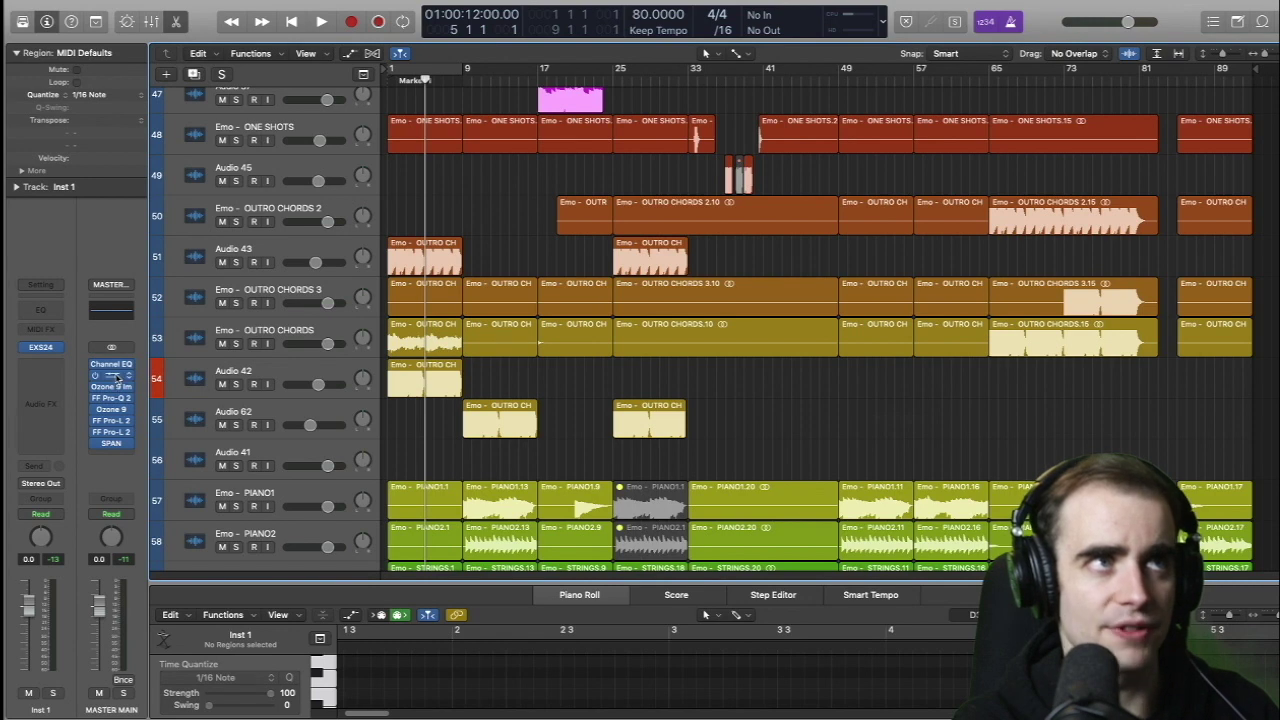
{"action": "left_click", "coordinate": [113, 376]}
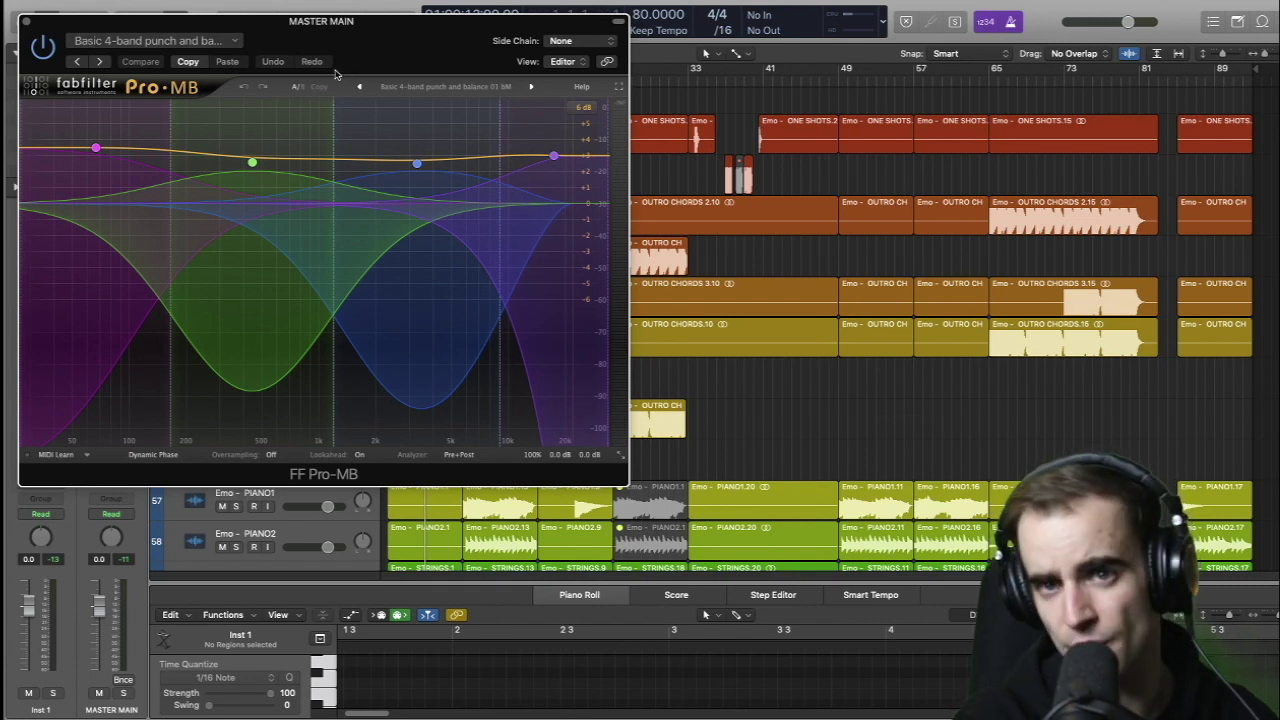
{"action": "left_click", "coordinate": [26, 20]}
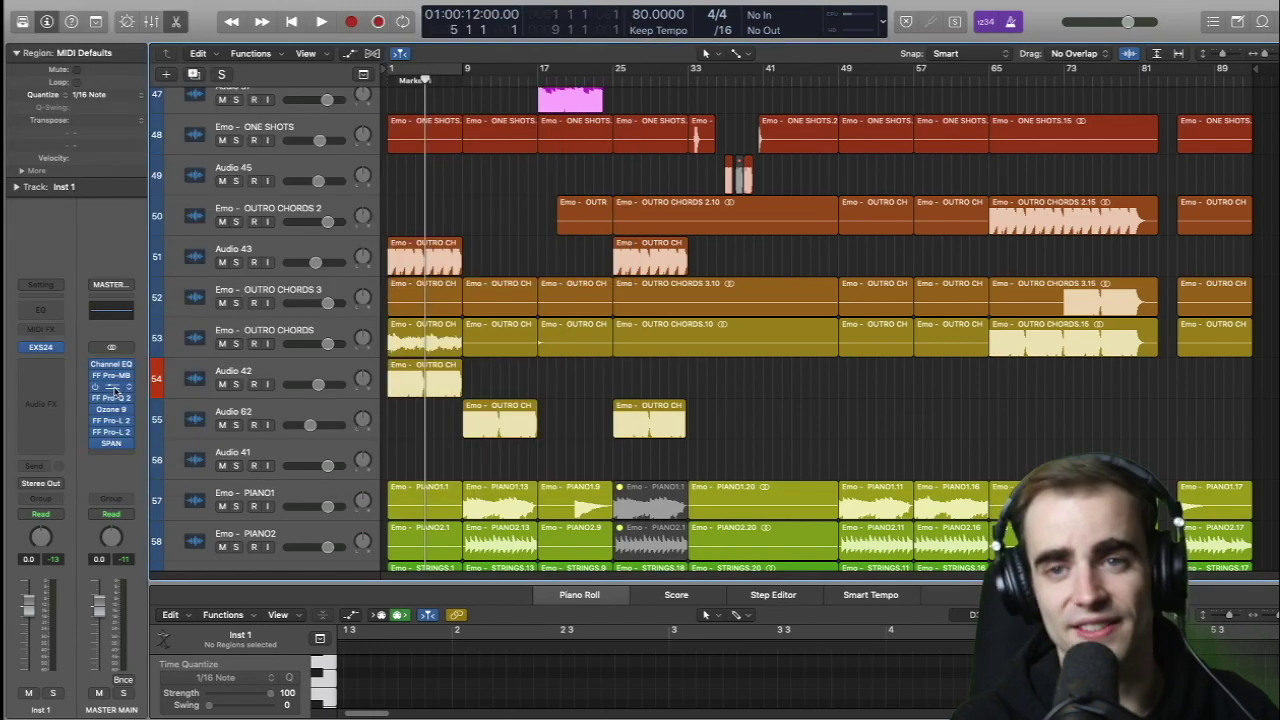
{"action": "left_click", "coordinate": [111, 409]}
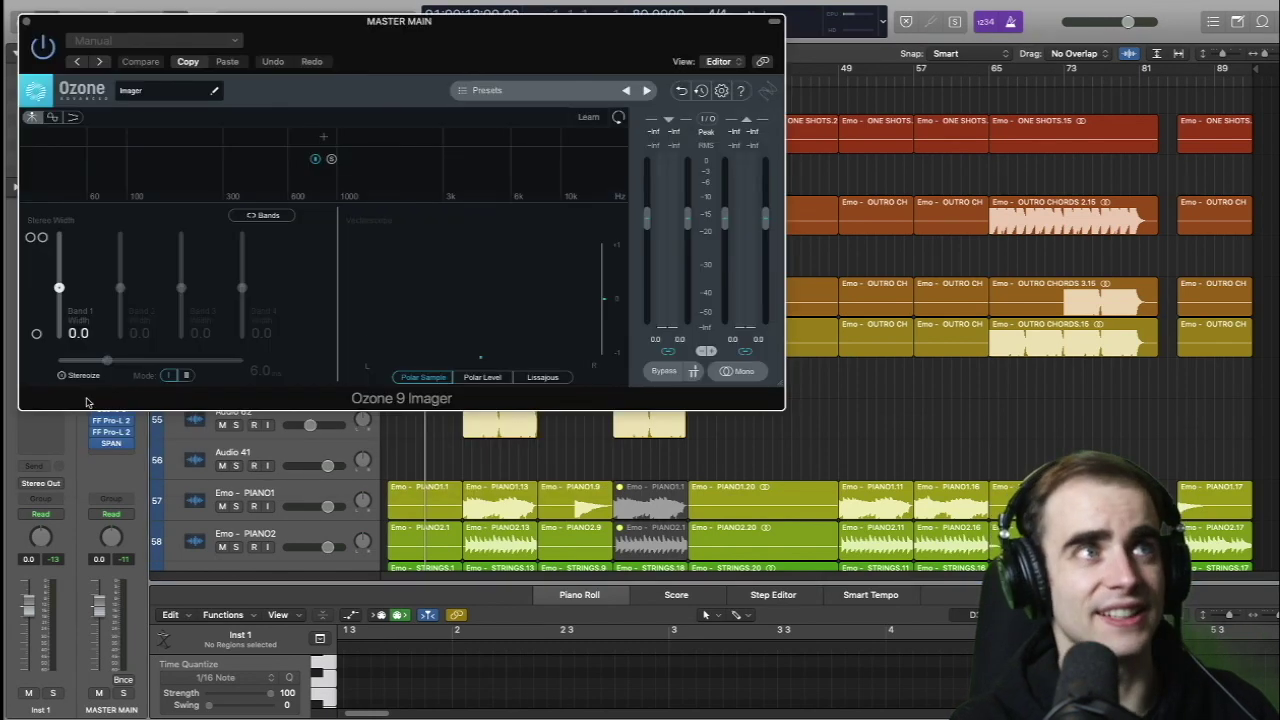
{"action": "left_click", "coordinate": [27, 22]}
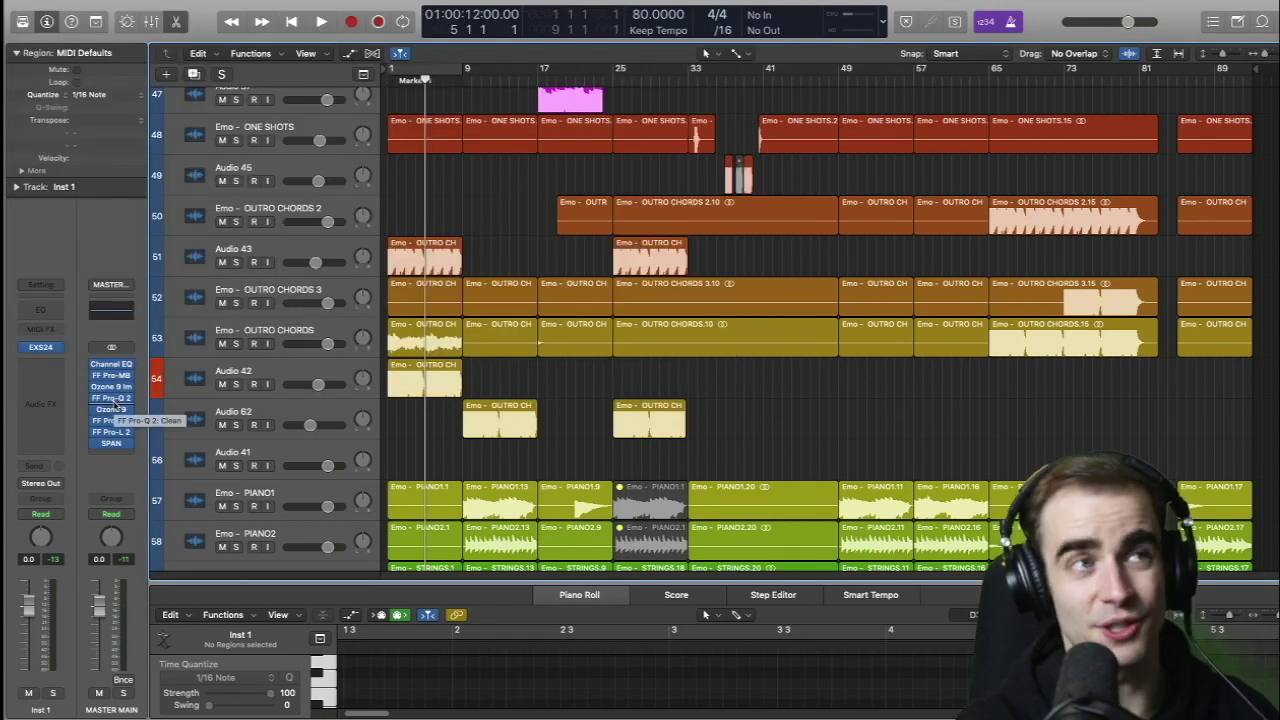
Add three bands to the master FF Pro-Q 2, including ones near 786 Hz and 112 Hz.
{"action": "mouse_move", "coordinate": [114, 398]}
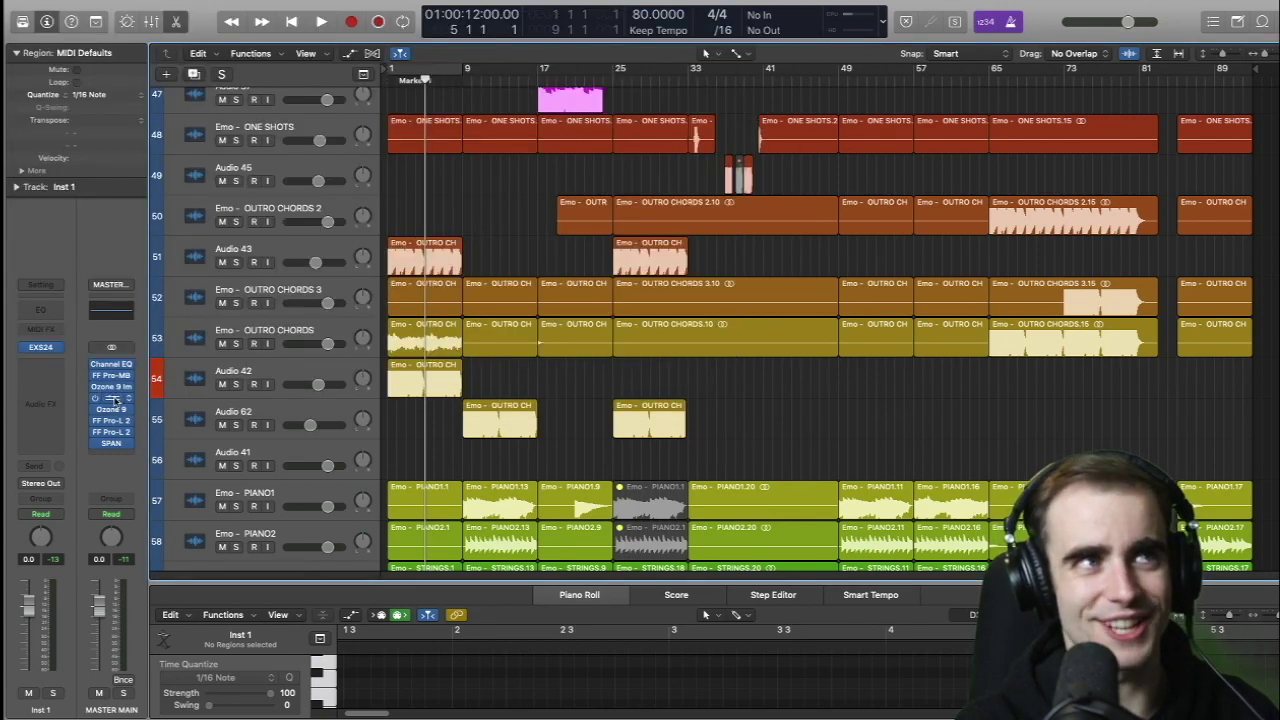
{"action": "left_click", "coordinate": [114, 398]}
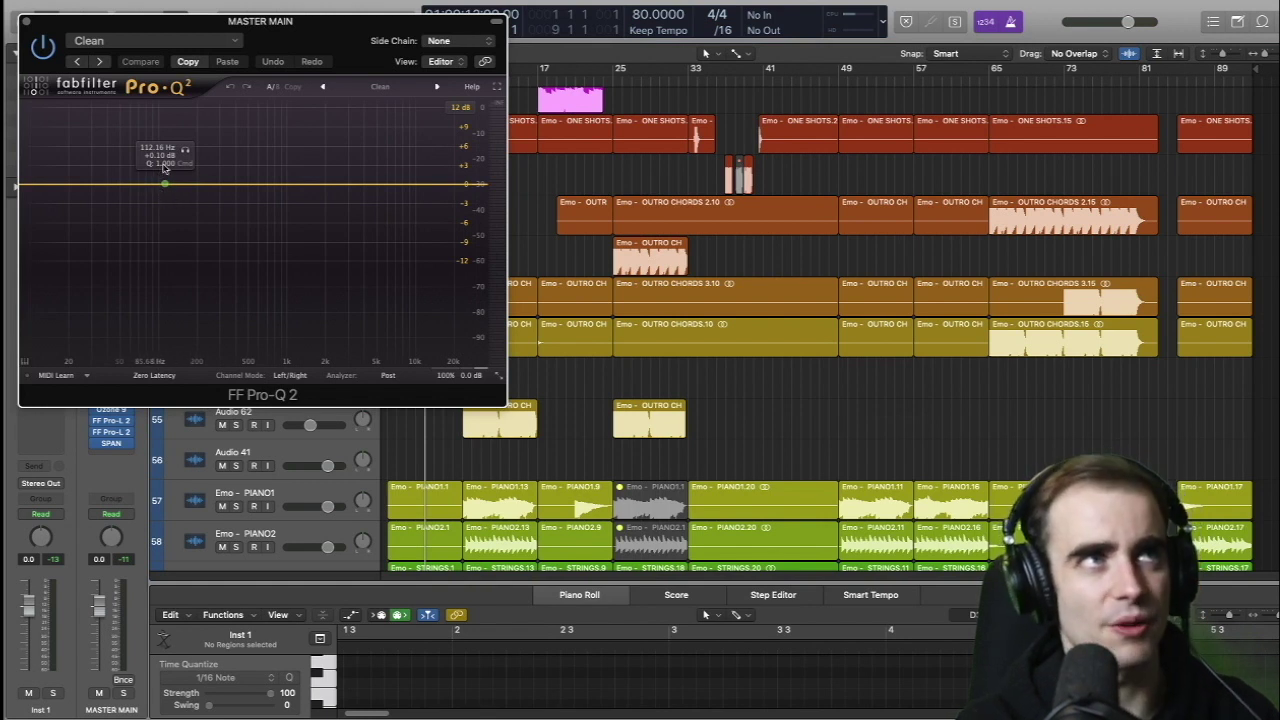
{"action": "left_click", "coordinate": [274, 183]}
{"action": "left_click", "coordinate": [362, 183]}
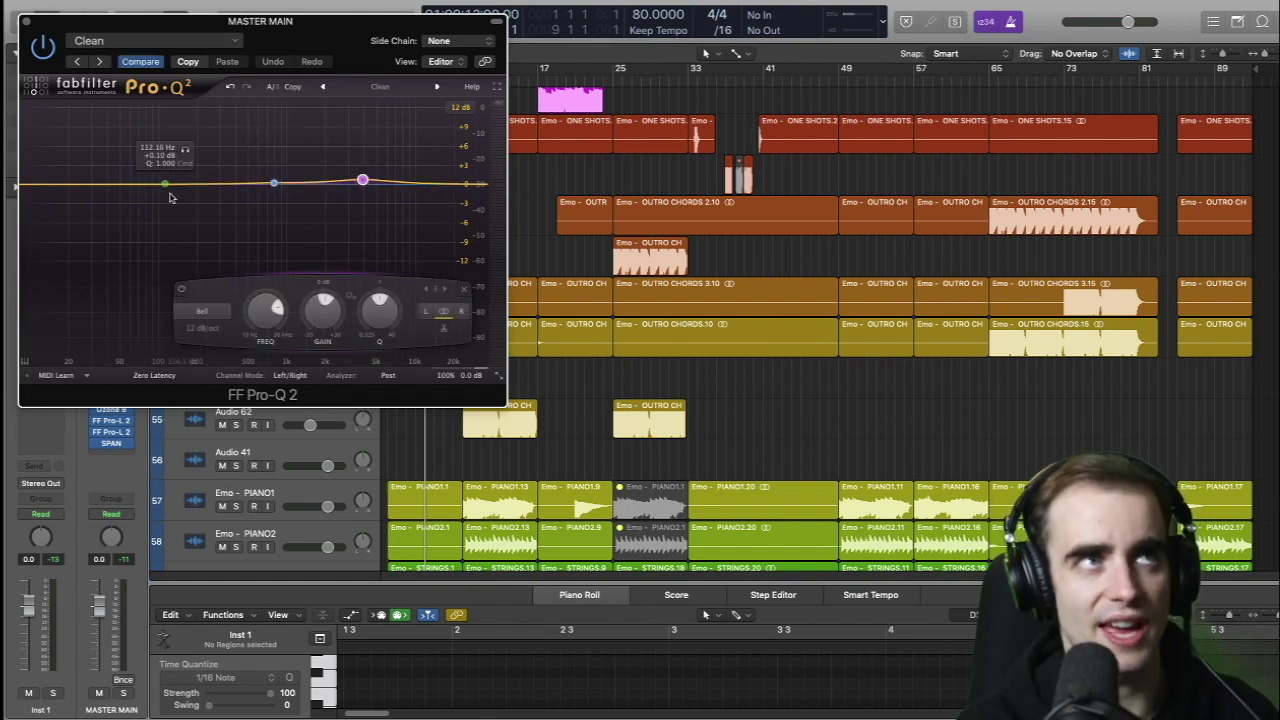
{"action": "left_click", "coordinate": [126, 185]}
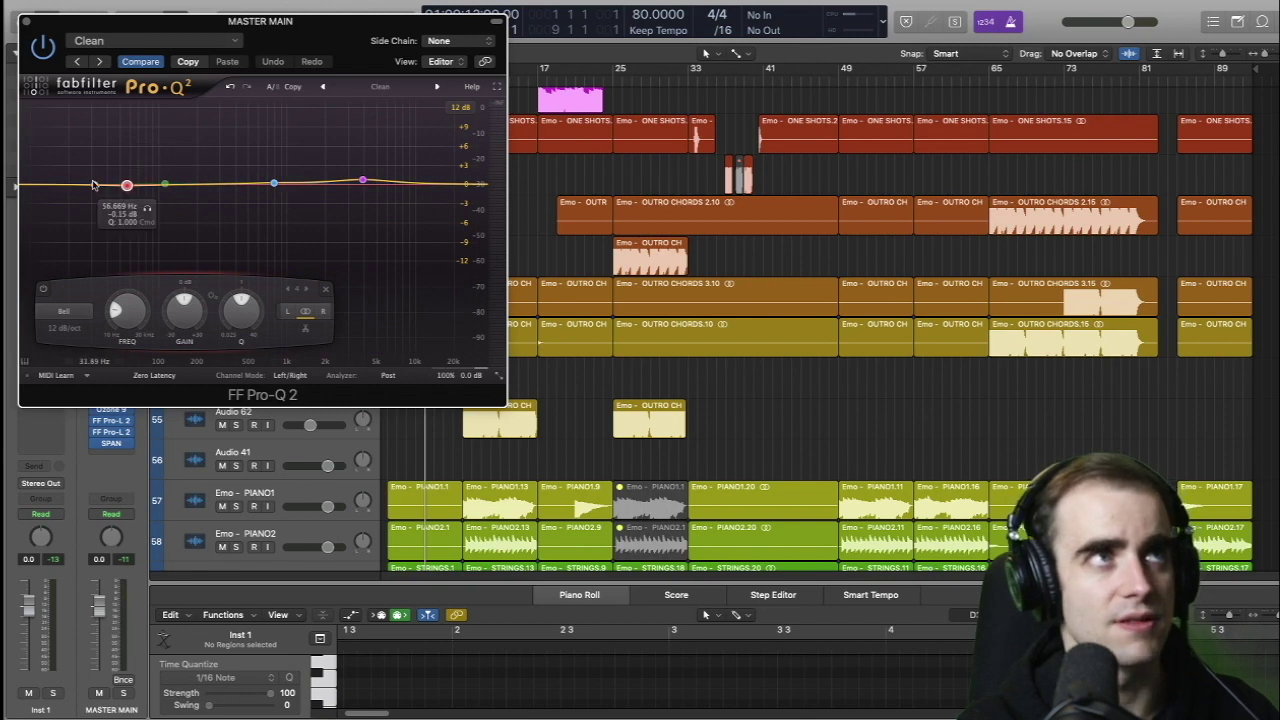
{"action": "left_click", "coordinate": [27, 20]}
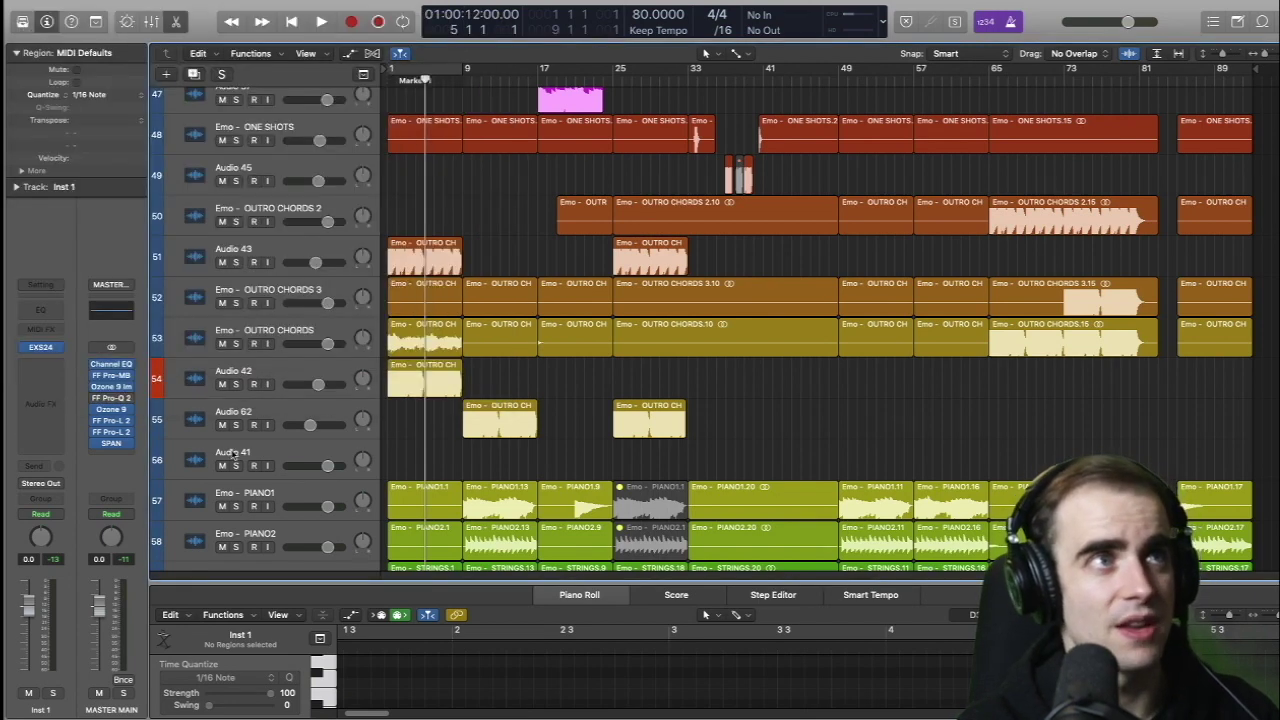
{"action": "left_click", "coordinate": [112, 410]}
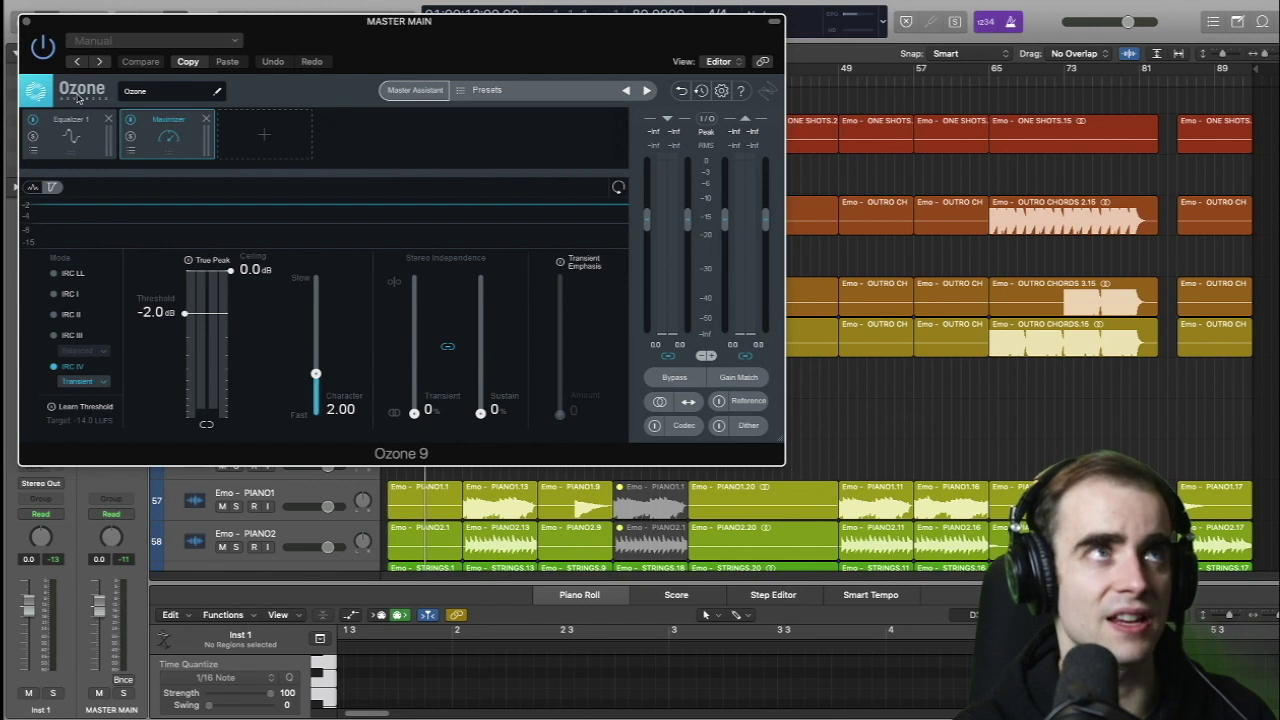
{"action": "left_click", "coordinate": [130, 120]}
{"action": "left_click", "coordinate": [130, 120]}
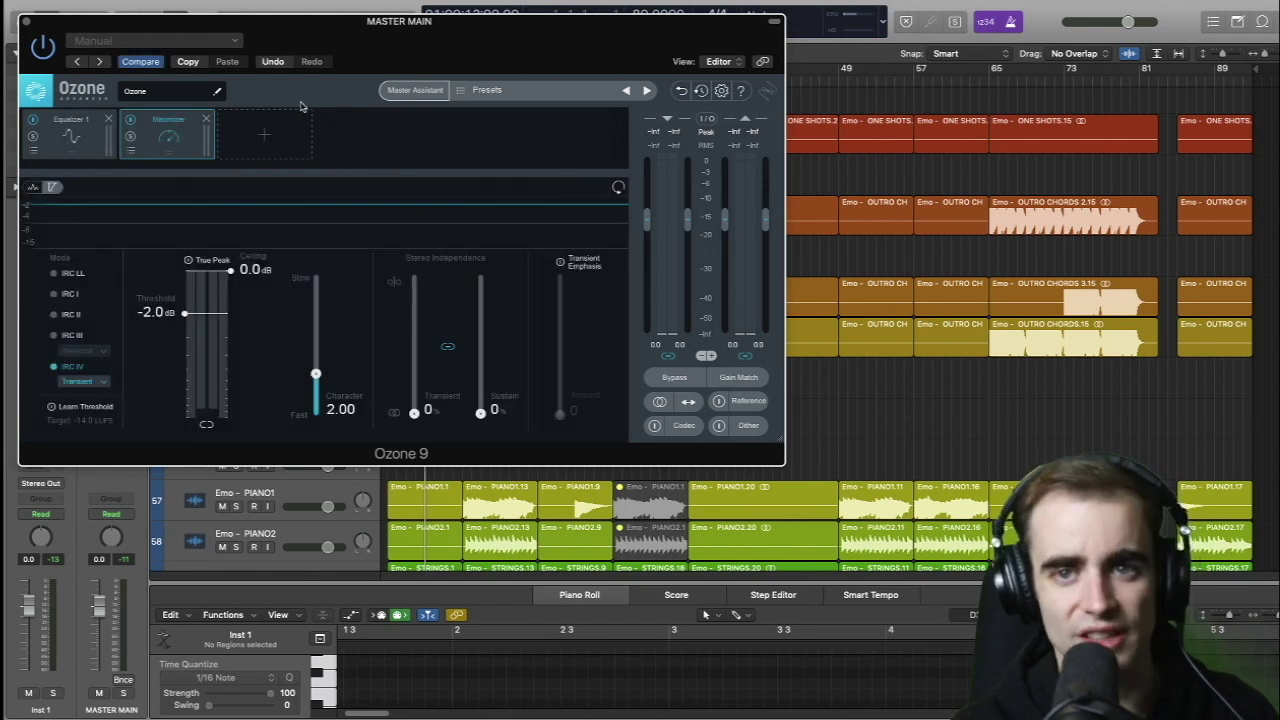
{"action": "left_click", "coordinate": [288, 133]}
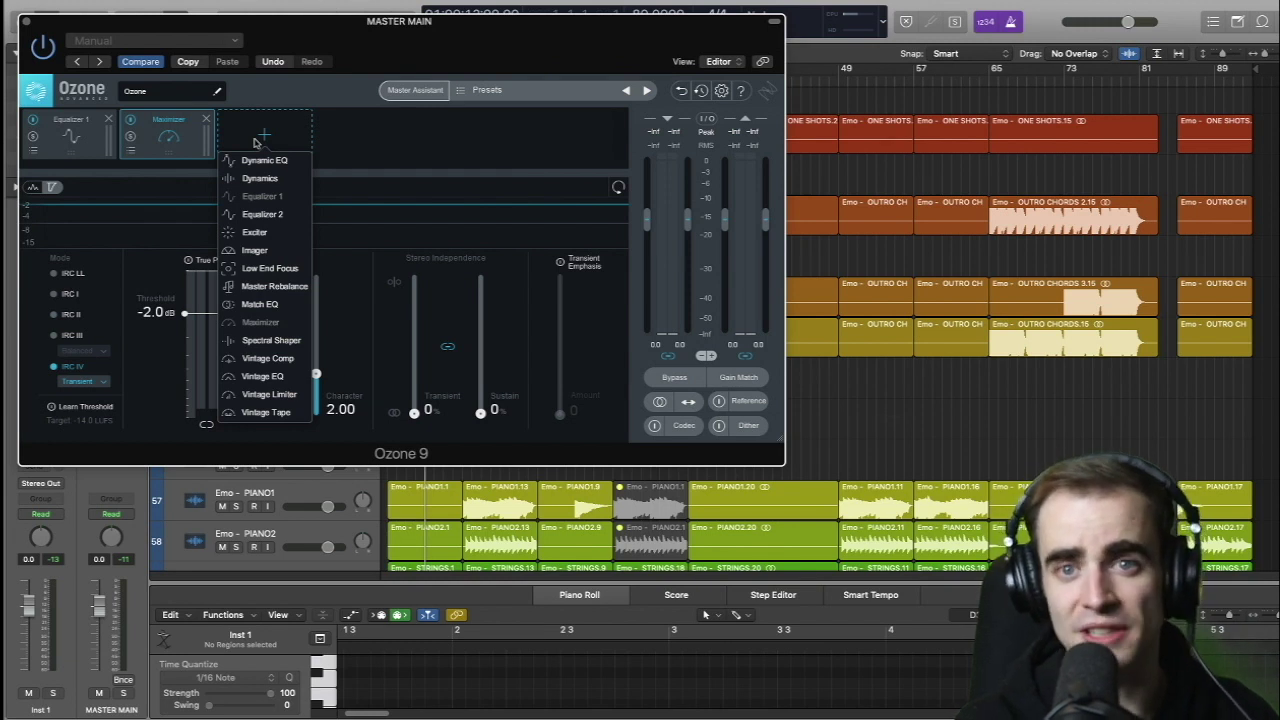
{"action": "left_click", "coordinate": [401, 147]}
{"action": "left_click", "coordinate": [478, 93]}
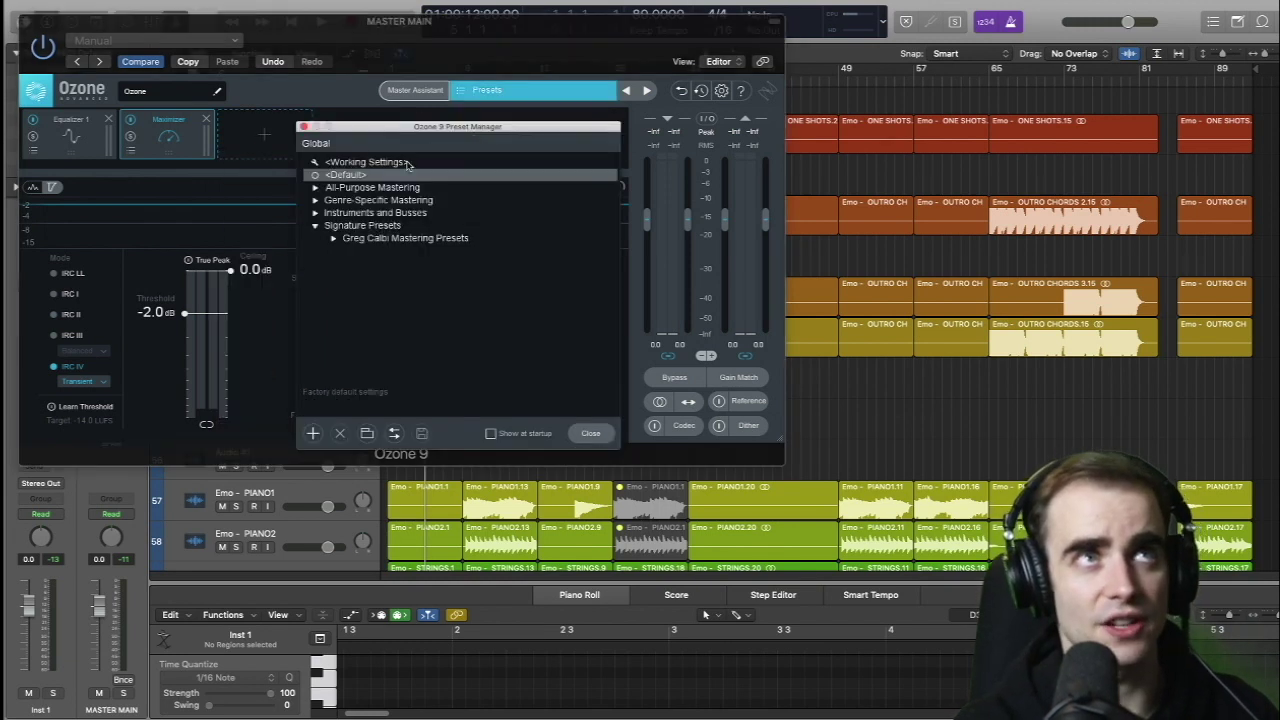
{"action": "left_click", "coordinate": [305, 128]}
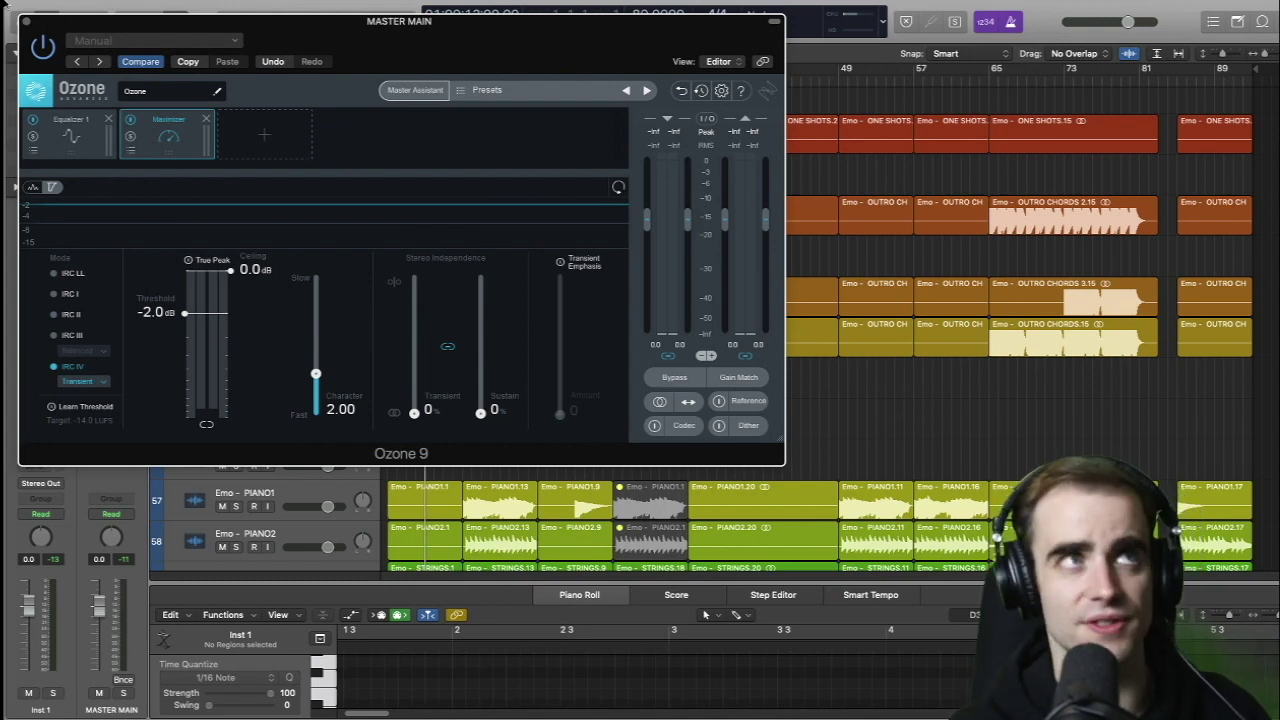
{"action": "left_click", "coordinate": [28, 23]}
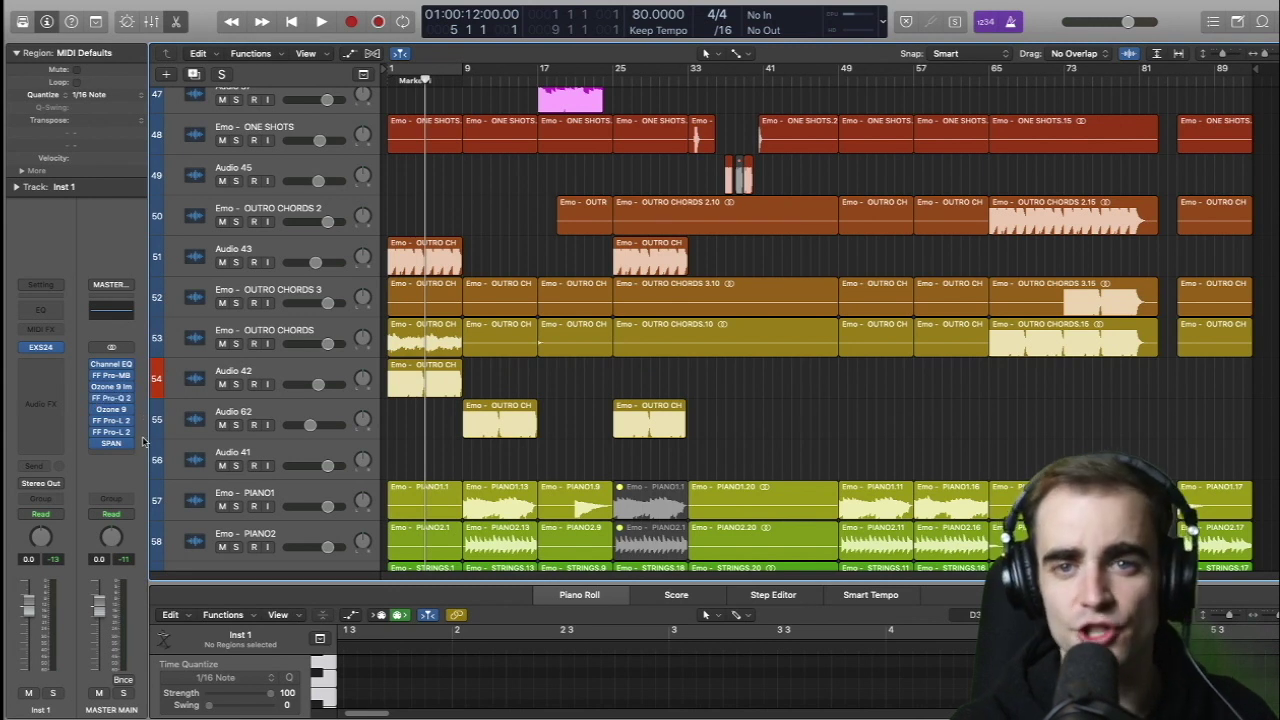
Drag the master FF Pro-L 2 limiter's Gain toward +8.8 dB, then close the plug-in.
{"action": "left_click", "coordinate": [113, 421]}
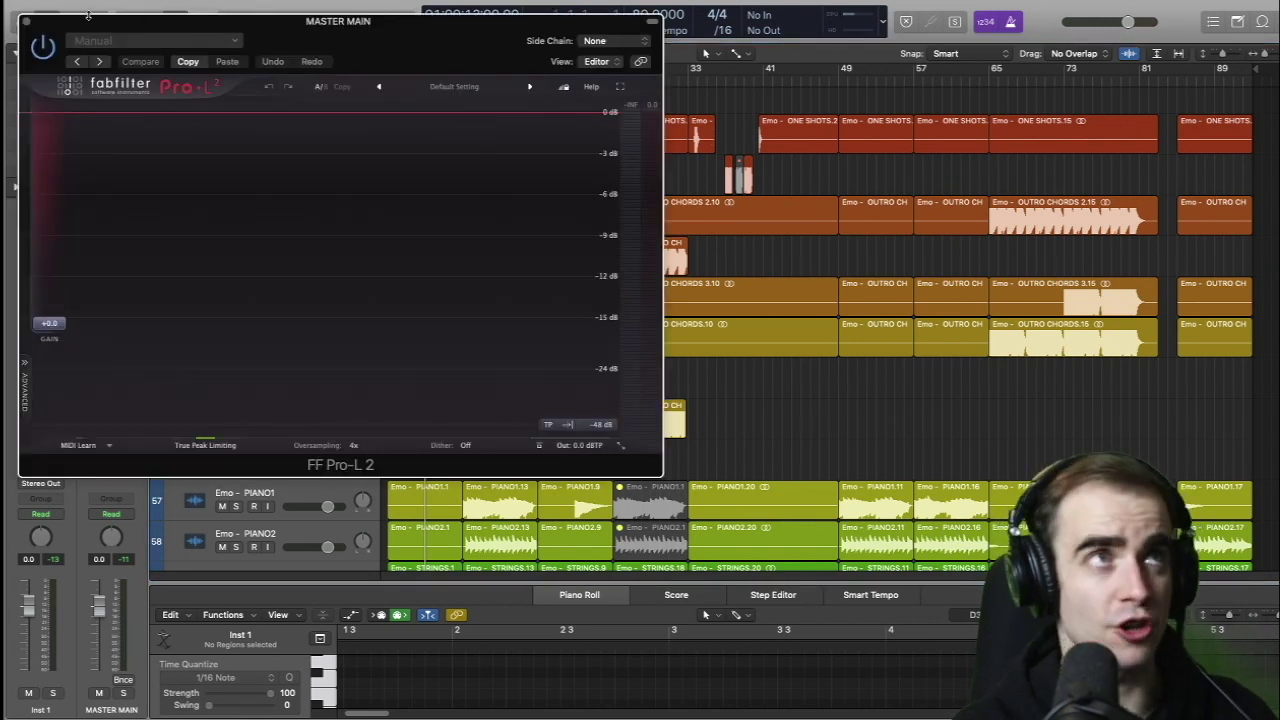
{"action": "left_click", "coordinate": [27, 21]}
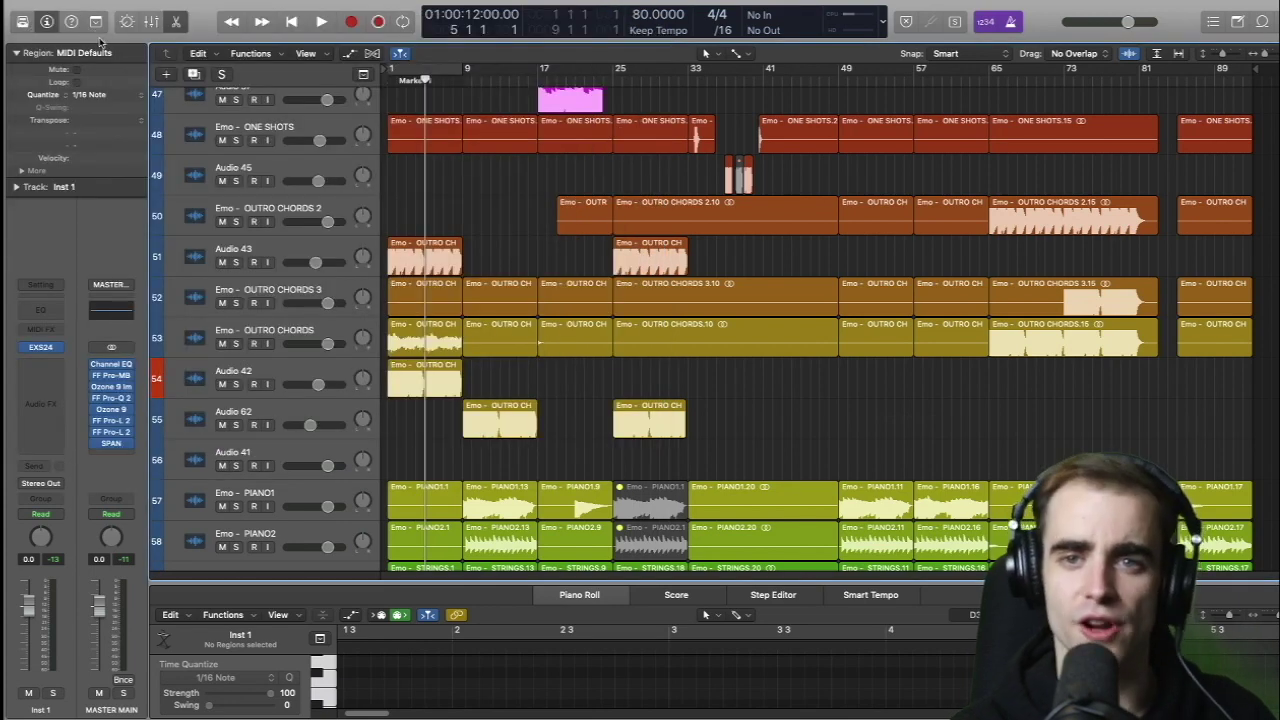
{"action": "left_click", "coordinate": [115, 422]}
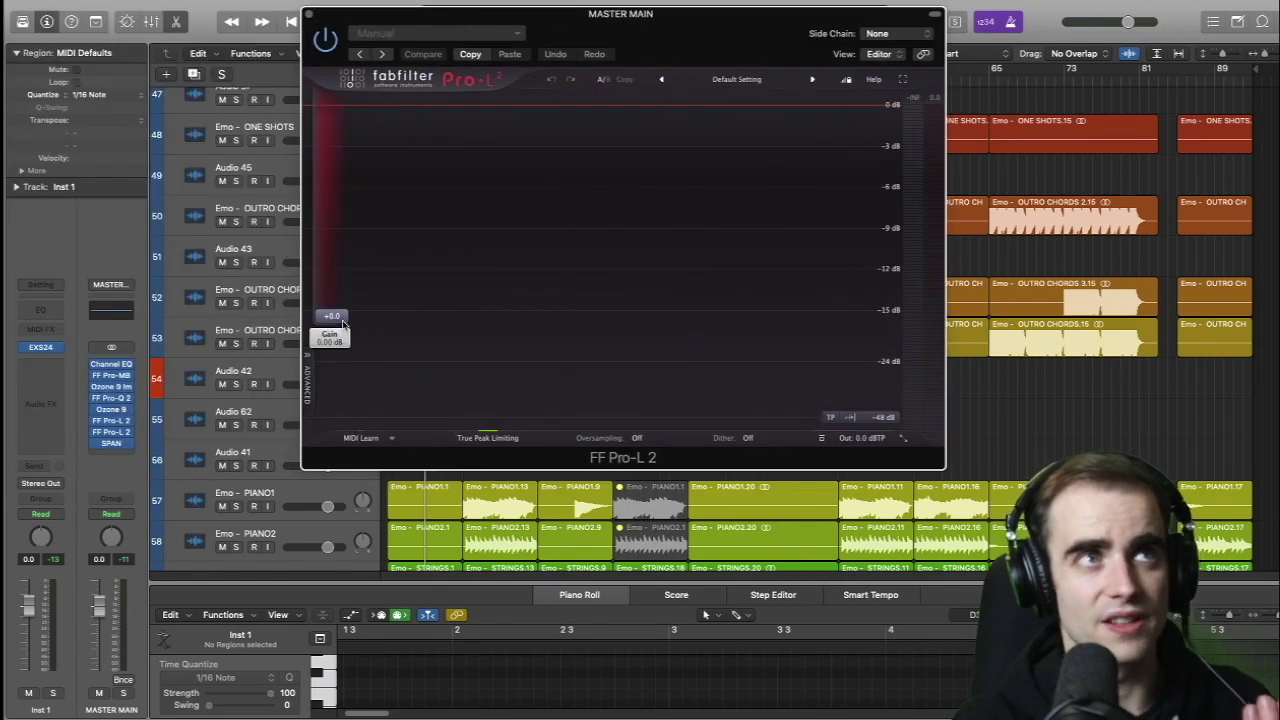
{"action": "mouse_move", "coordinate": [343, 313]}
{"action": "left_mouse_down"}
{"action": "mouse_move", "coordinate": [343, 253]}
{"action": "mouse_move", "coordinate": [343, 315]}
{"action": "left_mouse_up"}
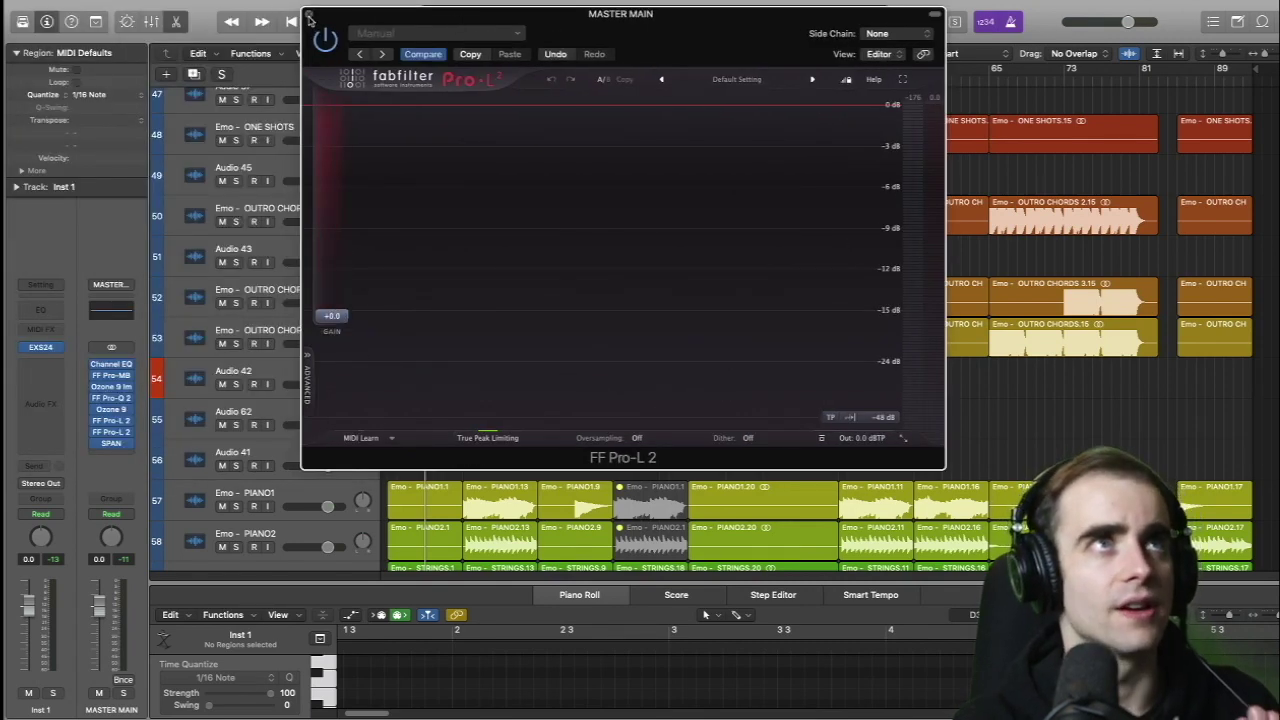
{"action": "left_click", "coordinate": [309, 15]}
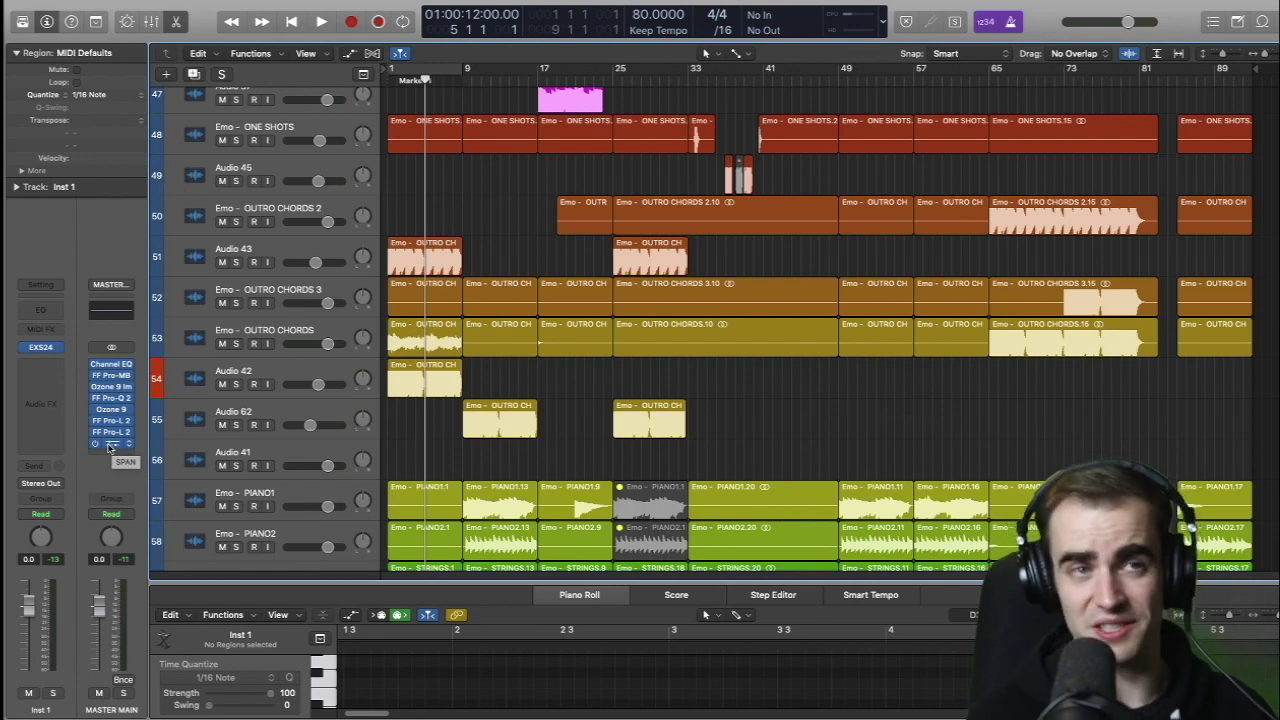
{"action": "left_click", "coordinate": [110, 446]}
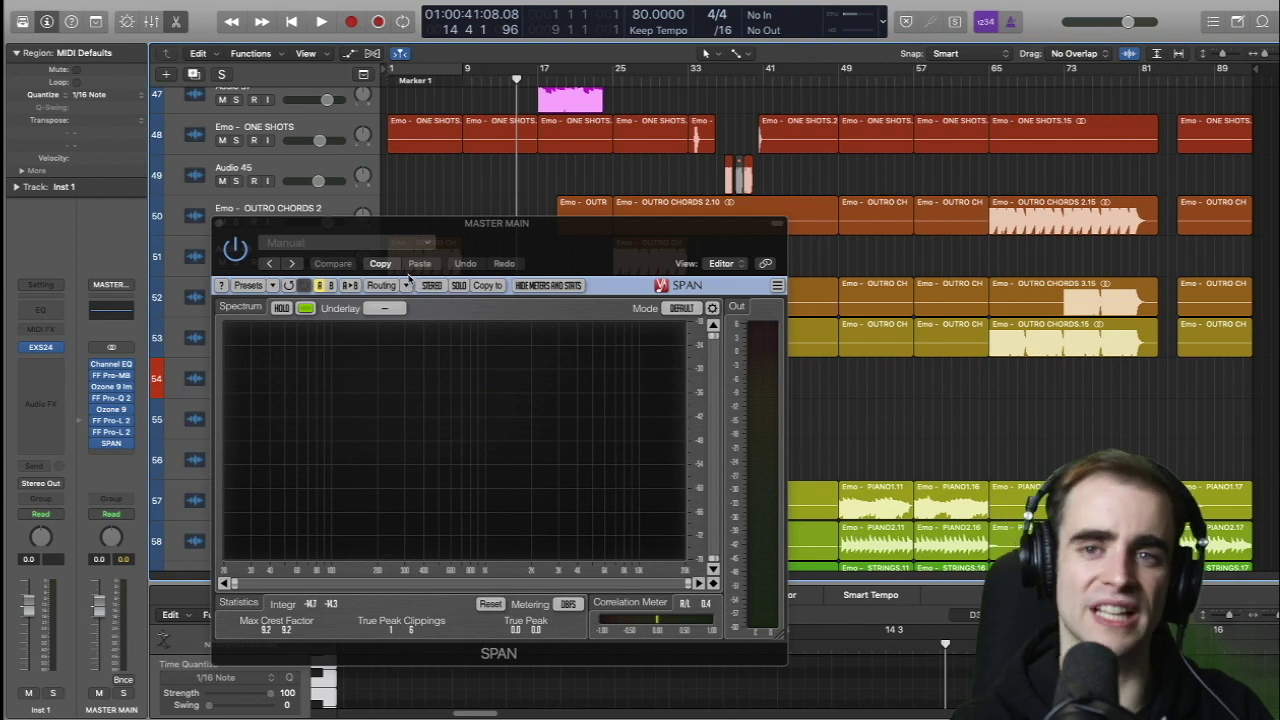
{"action": "left_click", "coordinate": [219, 225]}
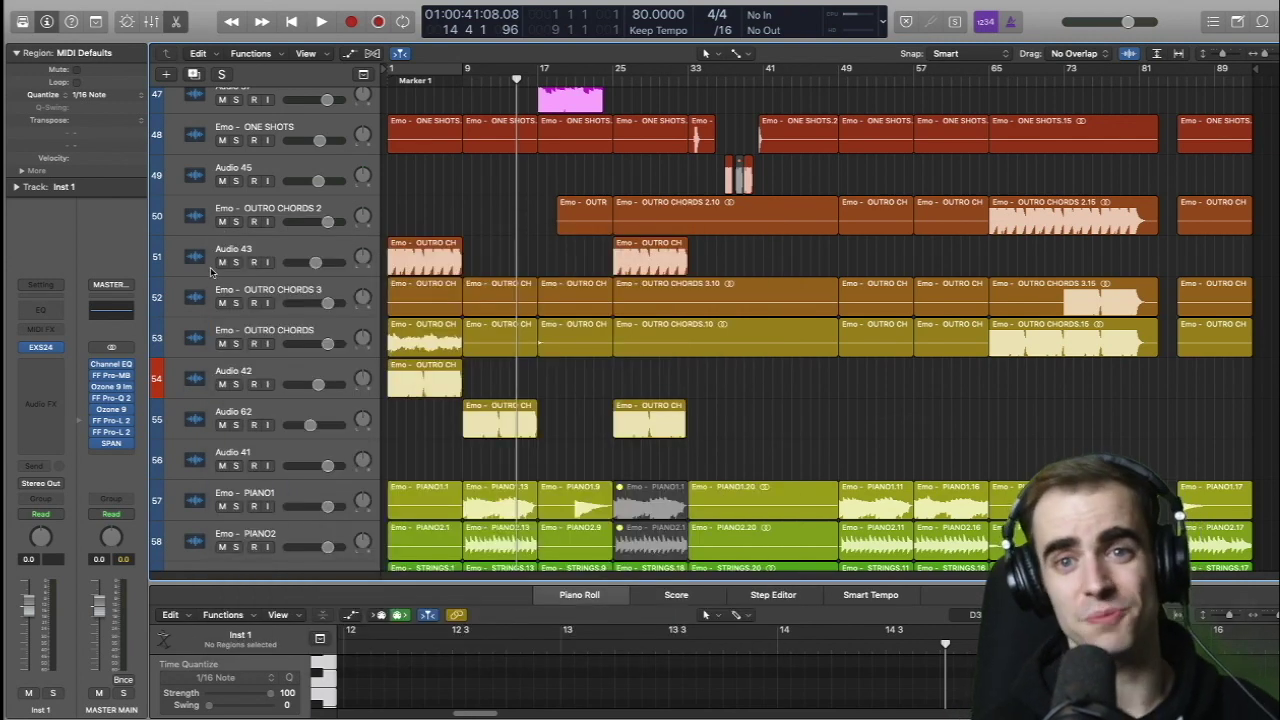
Scroll the track list down to track 70, Inst 1.
{"action": "scroll", "coordinate": [211, 271], "scroll_direction": "down", "scroll_amount": 8}
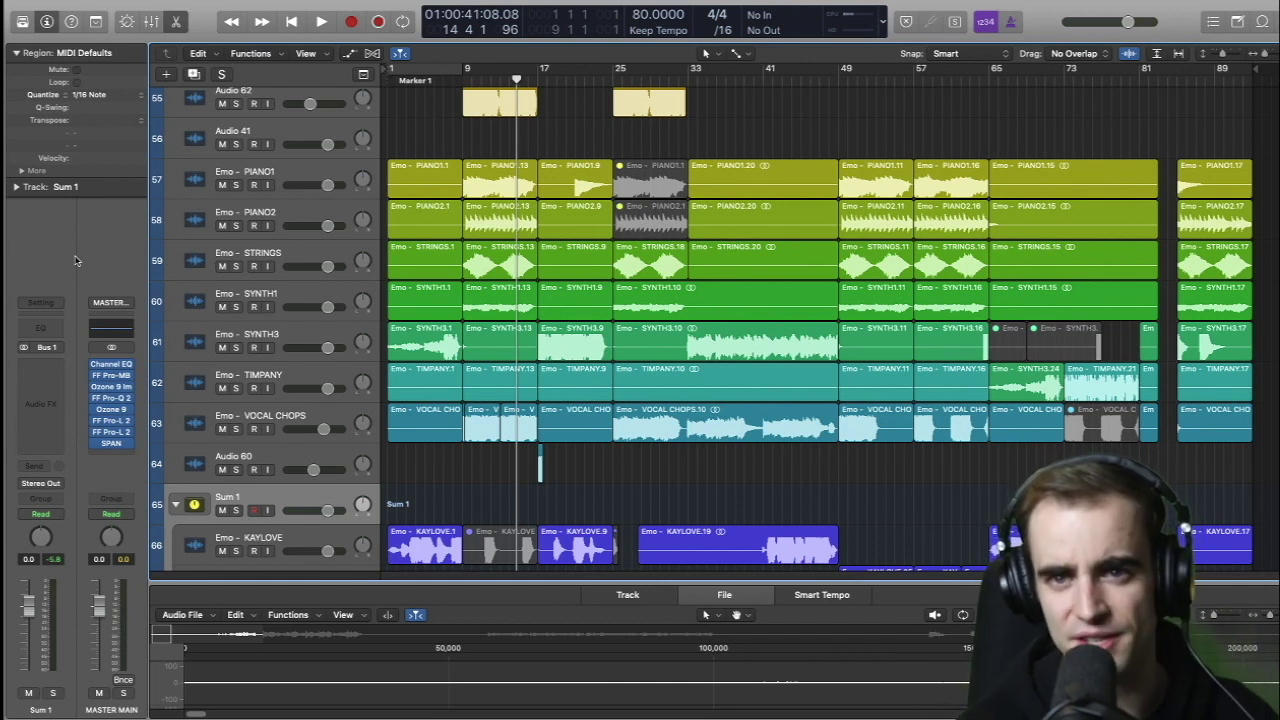
{"action": "scroll", "coordinate": [617, 275], "scroll_direction": "down", "scroll_amount": 10}
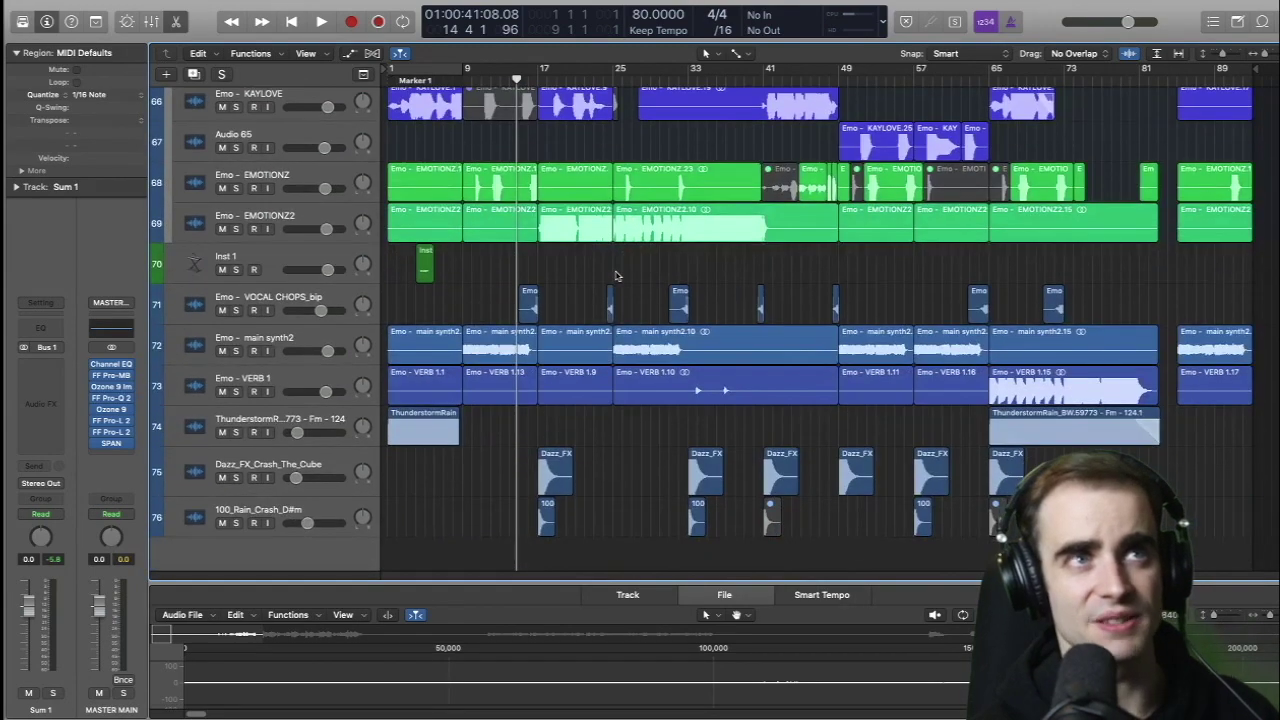
{"action": "scroll", "coordinate": [617, 275], "scroll_direction": "up", "scroll_amount": 14}
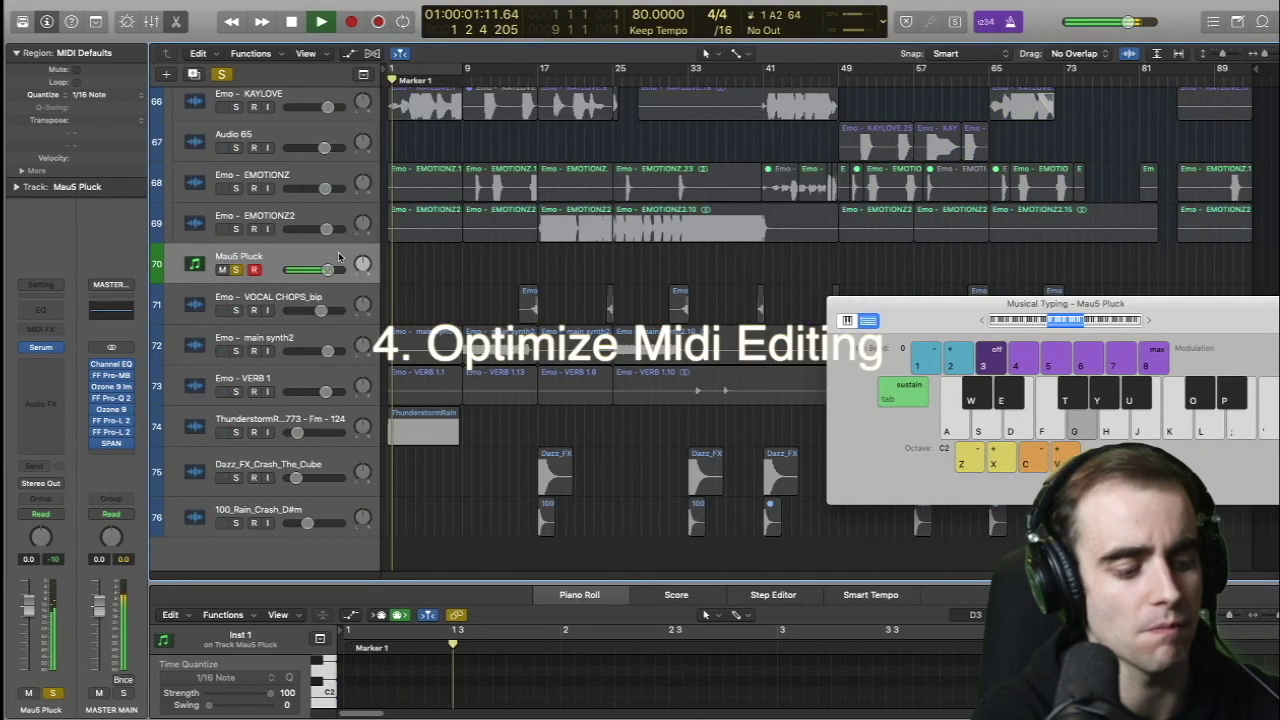
Play riff notes into the Mau5 Pluck and stop recording, keeping the new MIDI region.
{"action": "key", "text": "d"}
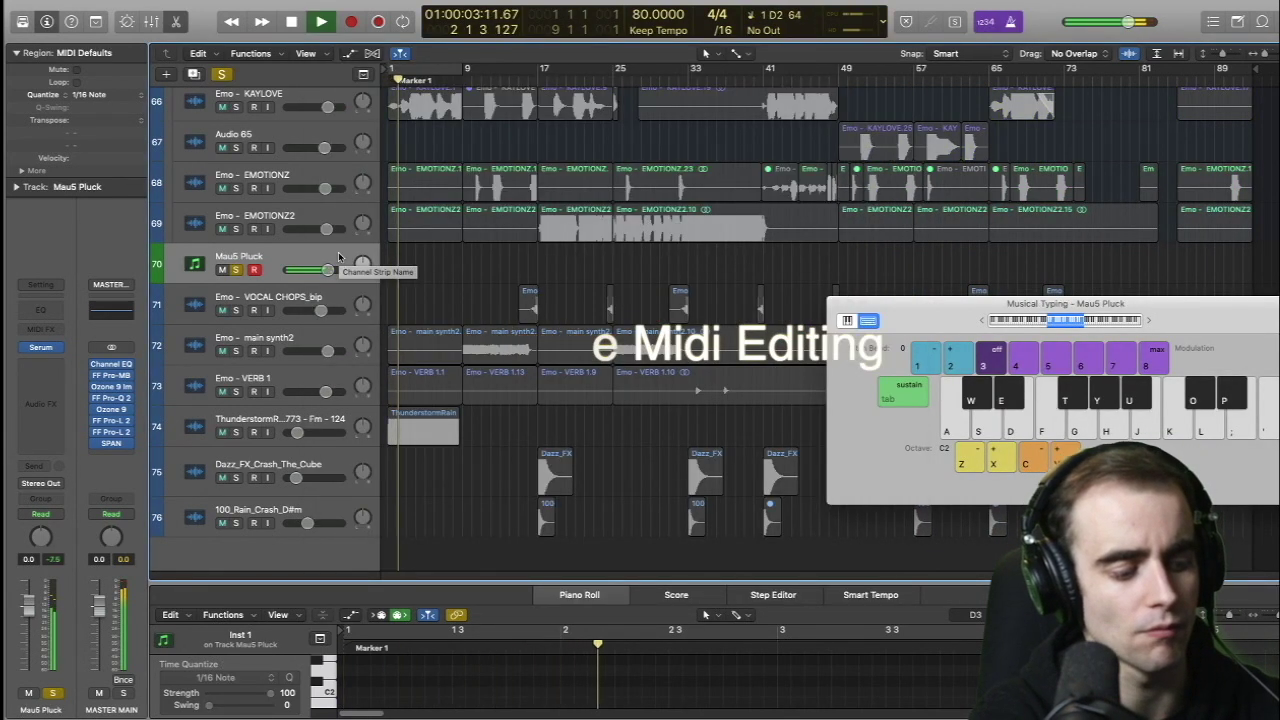
{"action": "key", "text": "s"}
{"action": "key", "text": "s"}
{"action": "key", "text": "s"}
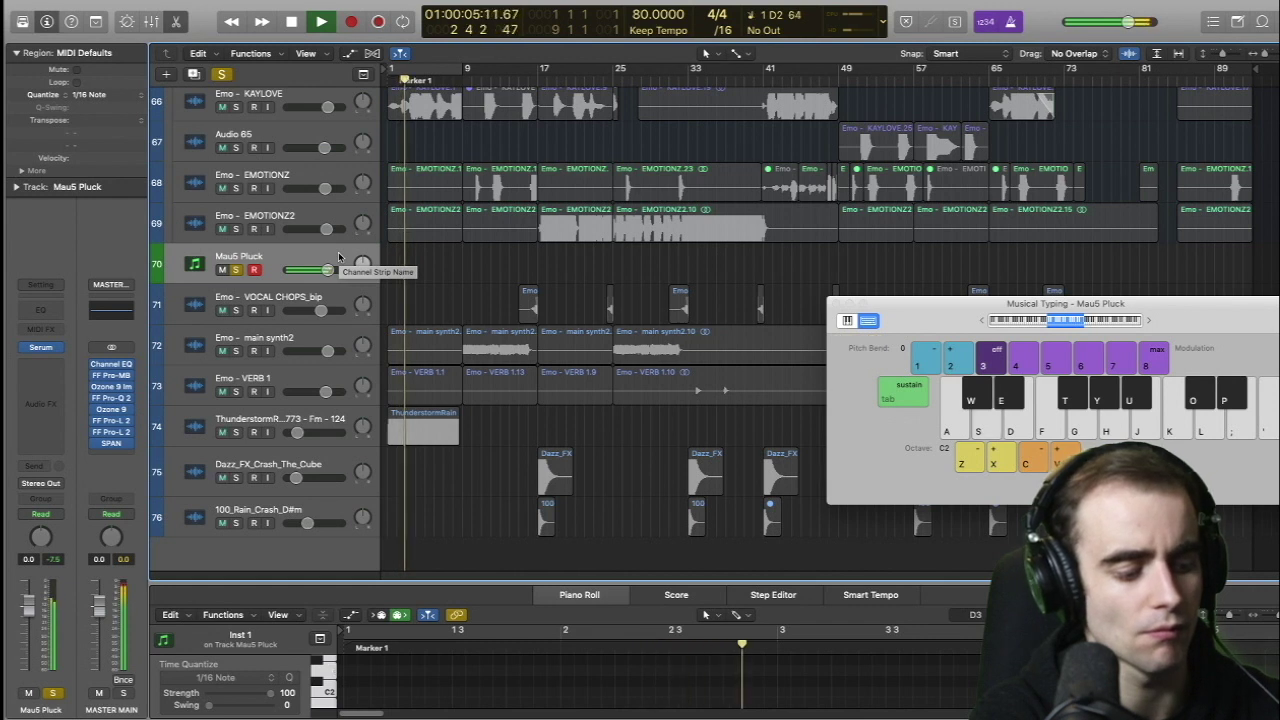
{"action": "key", "text": "space"}
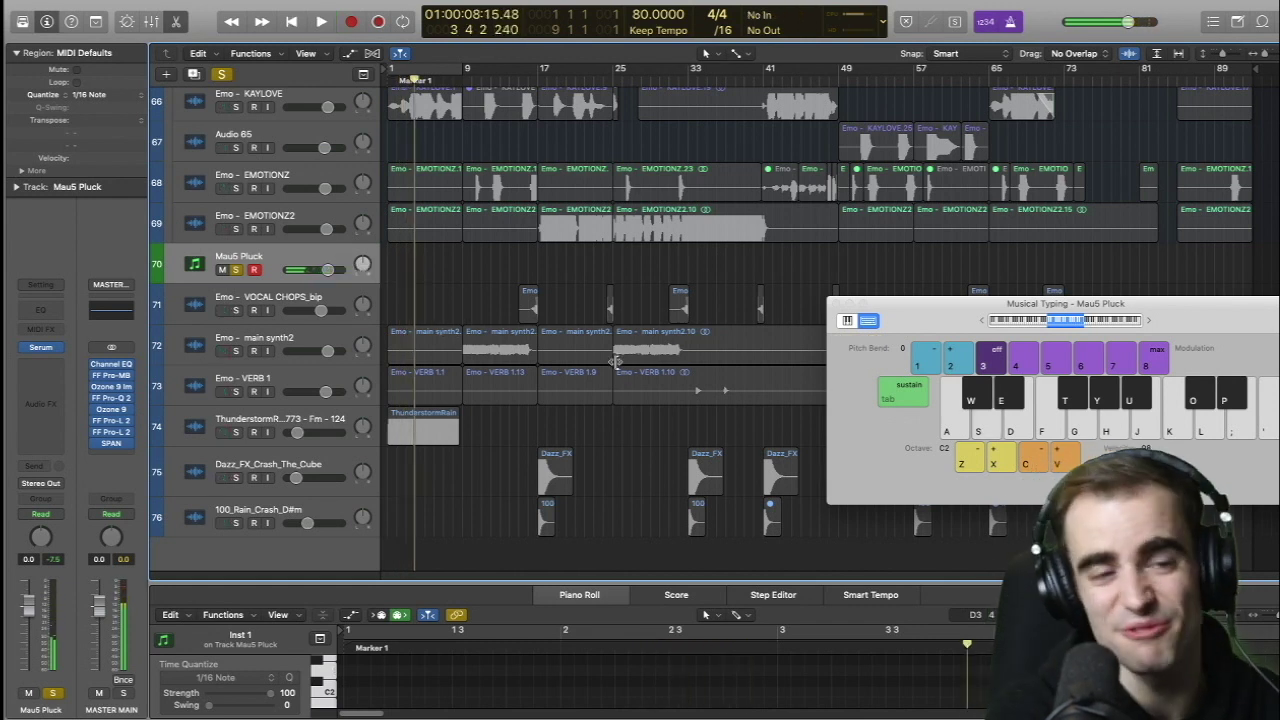
{"action": "key", "text": "shift+r"}
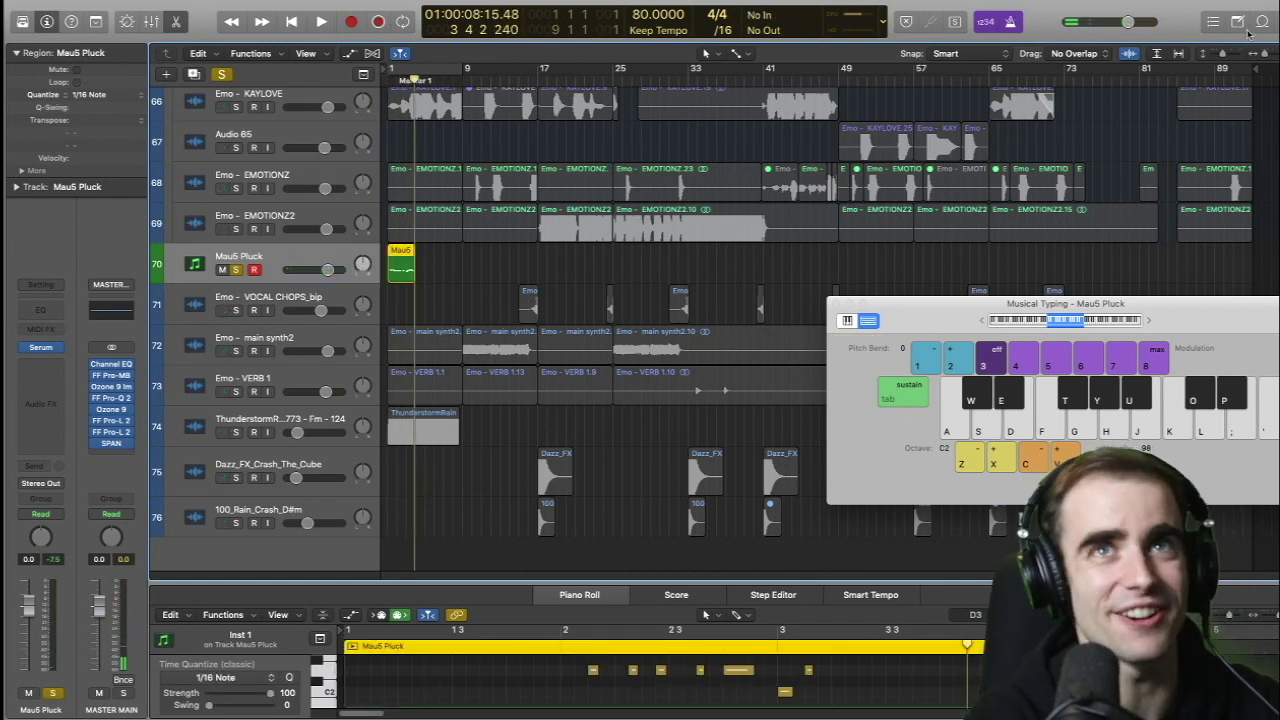
Zoom in, enlarge the Piano Roll, close Musical Typing and select all eight riff notes.
{"action": "key", "text": "super+Right"}
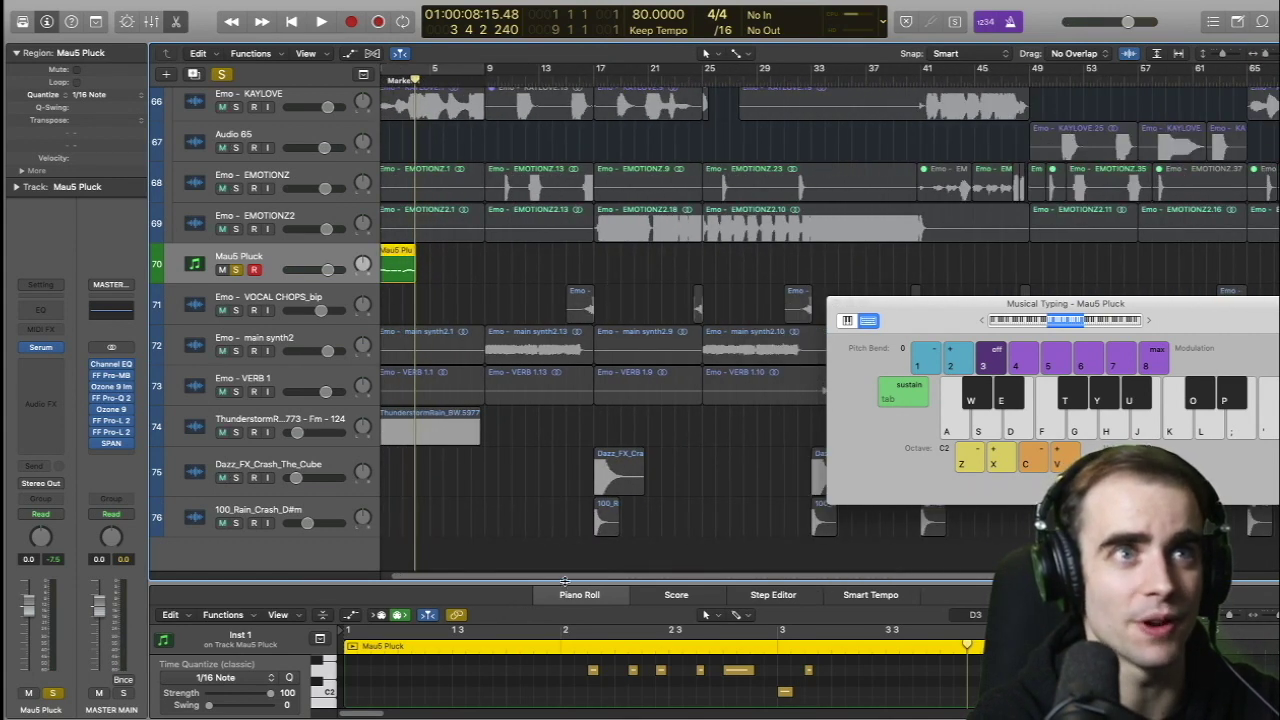
{"action": "scroll", "coordinate": [565, 580], "scroll_direction": "right", "scroll_amount": 2}
{"action": "left_click_drag", "start_coordinate": [718, 580], "coordinate": [718, 282]}
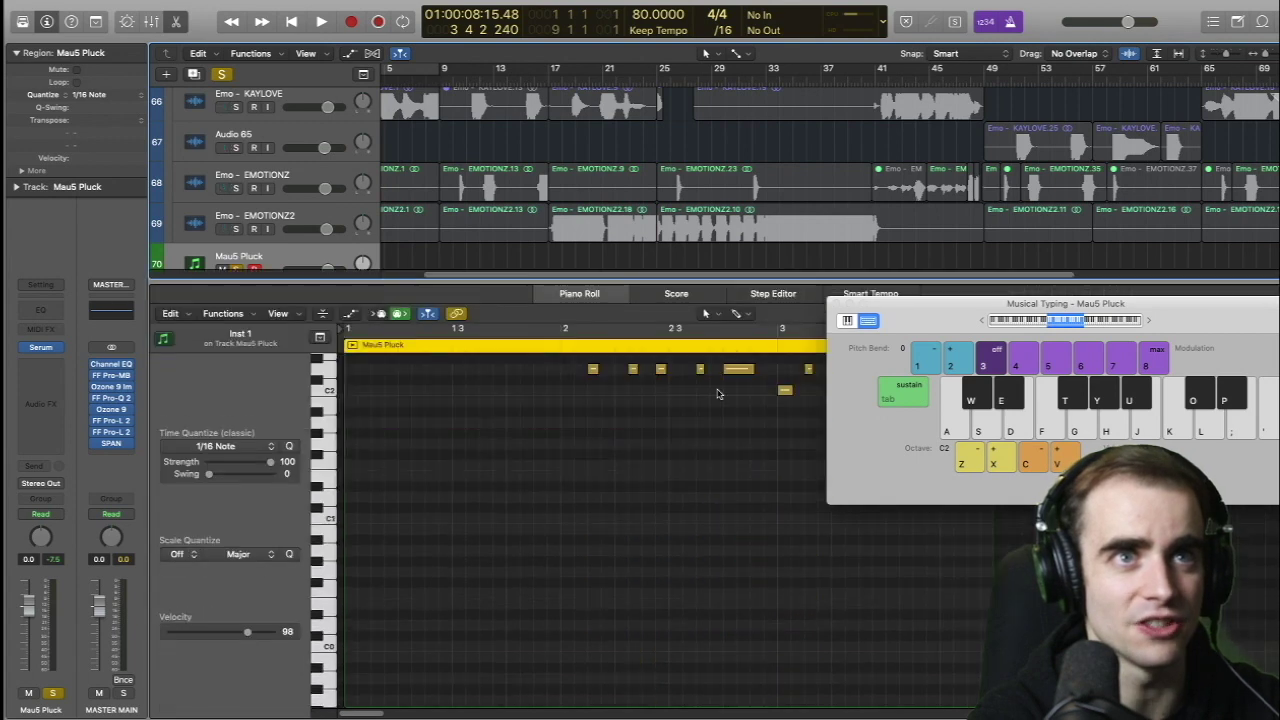
{"action": "scroll", "coordinate": [640, 500], "scroll_direction": "up", "scroll_amount": 5}
{"action": "key", "text": "super+k"}
{"action": "left_click_drag", "start_coordinate": [398, 676], "coordinate": [880, 470]}
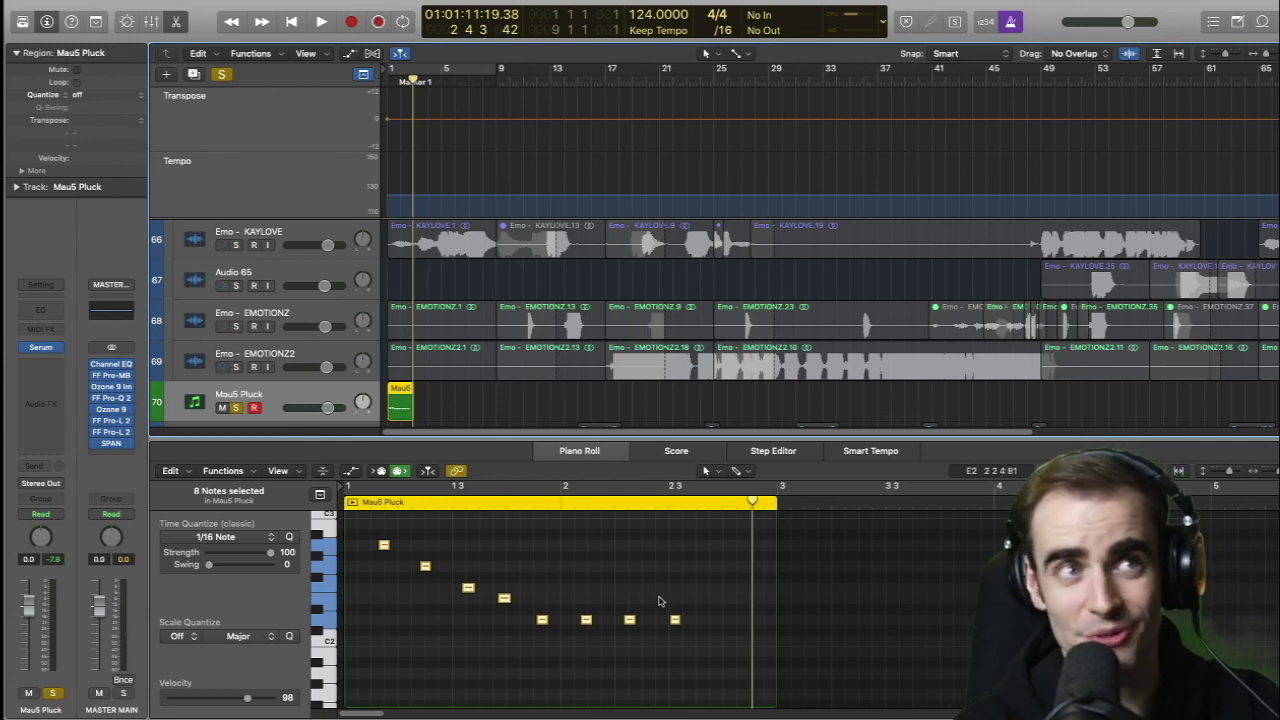
Quantize the pluck riff to 1/16 Note and play it back to check.
{"action": "key", "text": "q"}
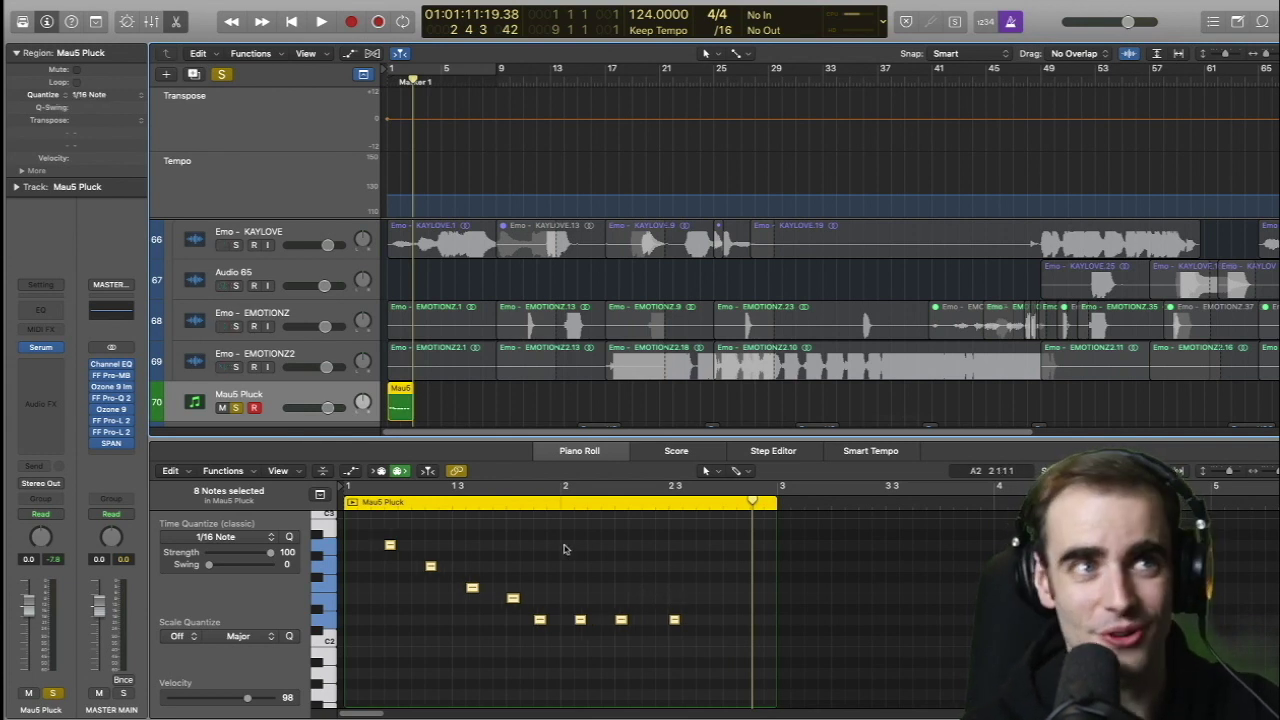
{"action": "key", "text": "space"}
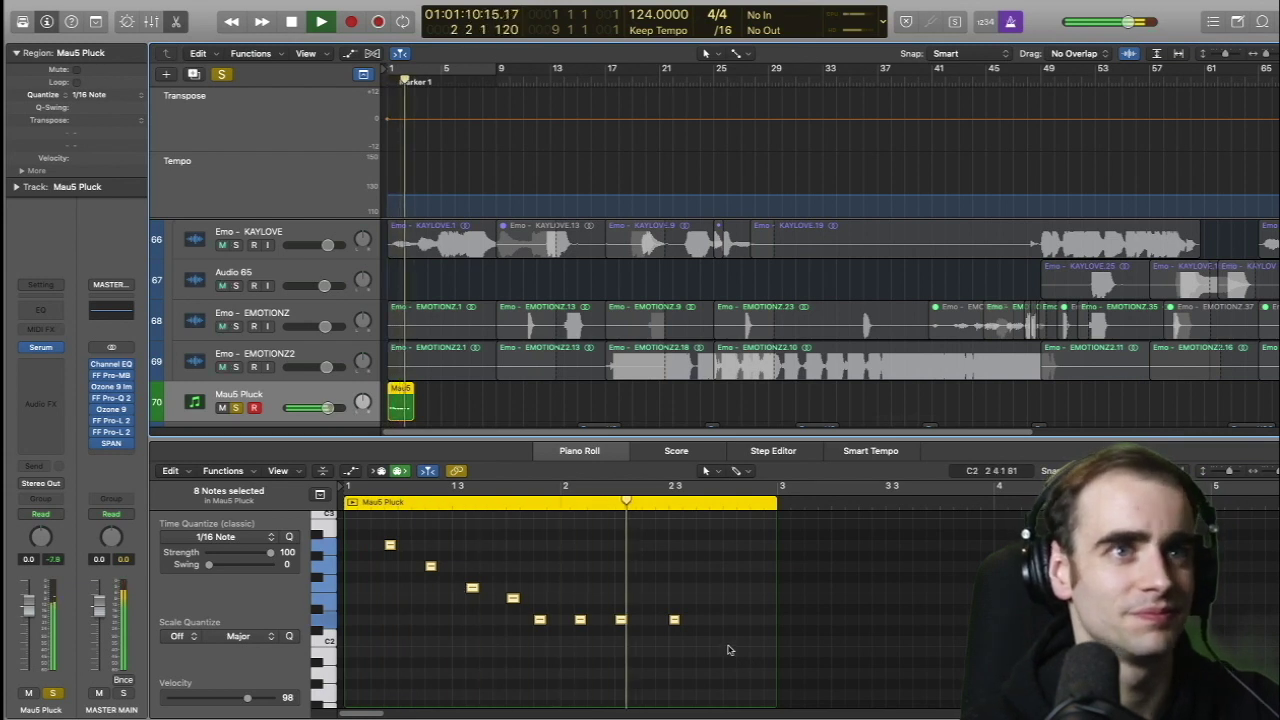
{"action": "key", "text": "space"}
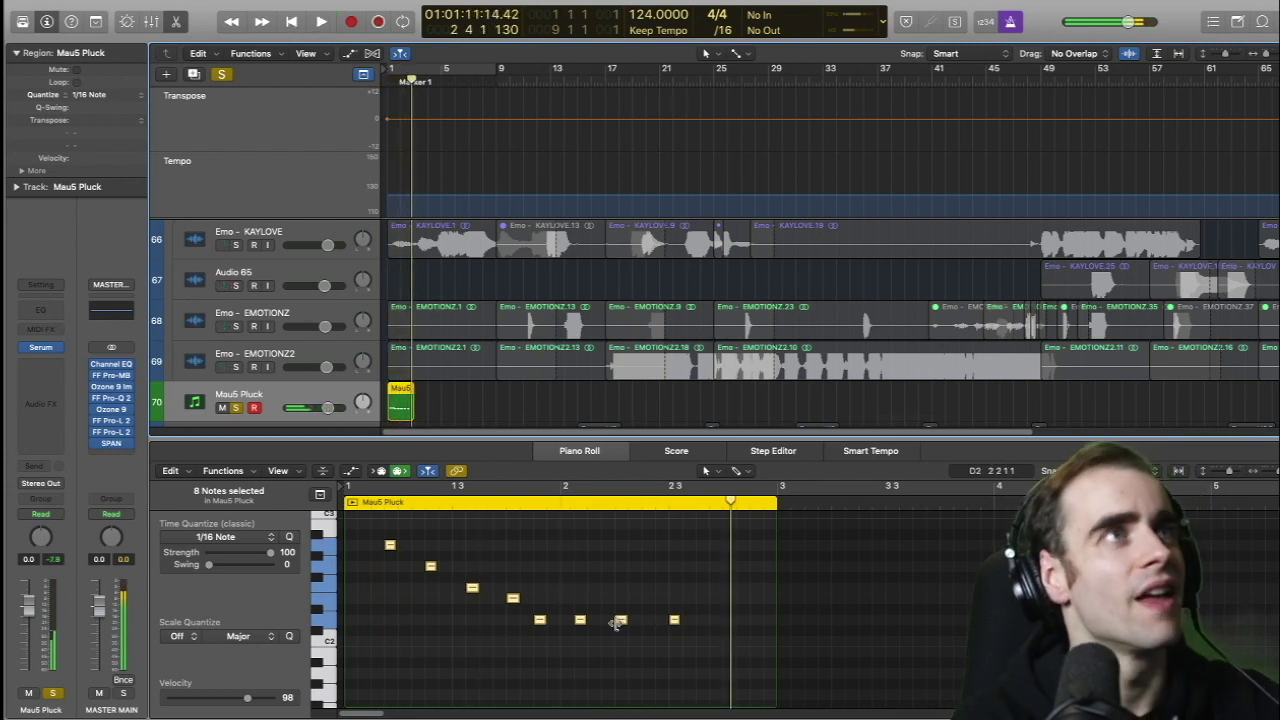
{"action": "left_click", "coordinate": [108, 95]}
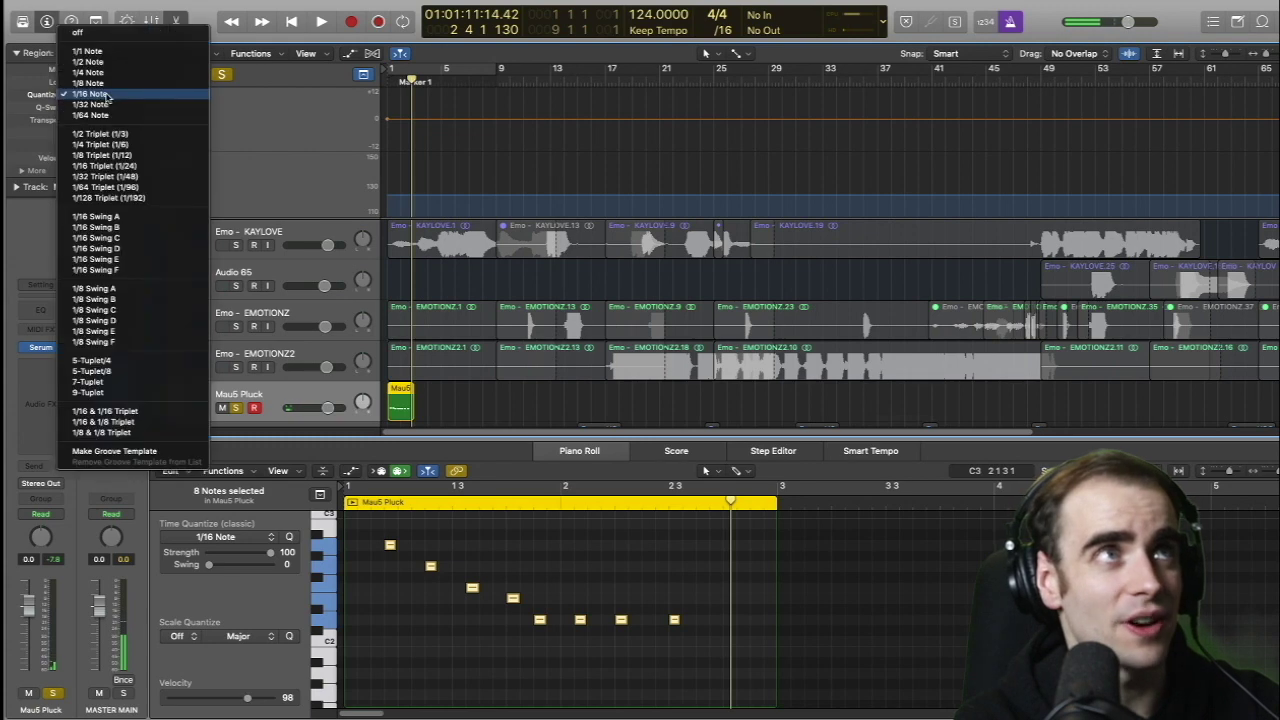
{"action": "left_click", "coordinate": [105, 95]}
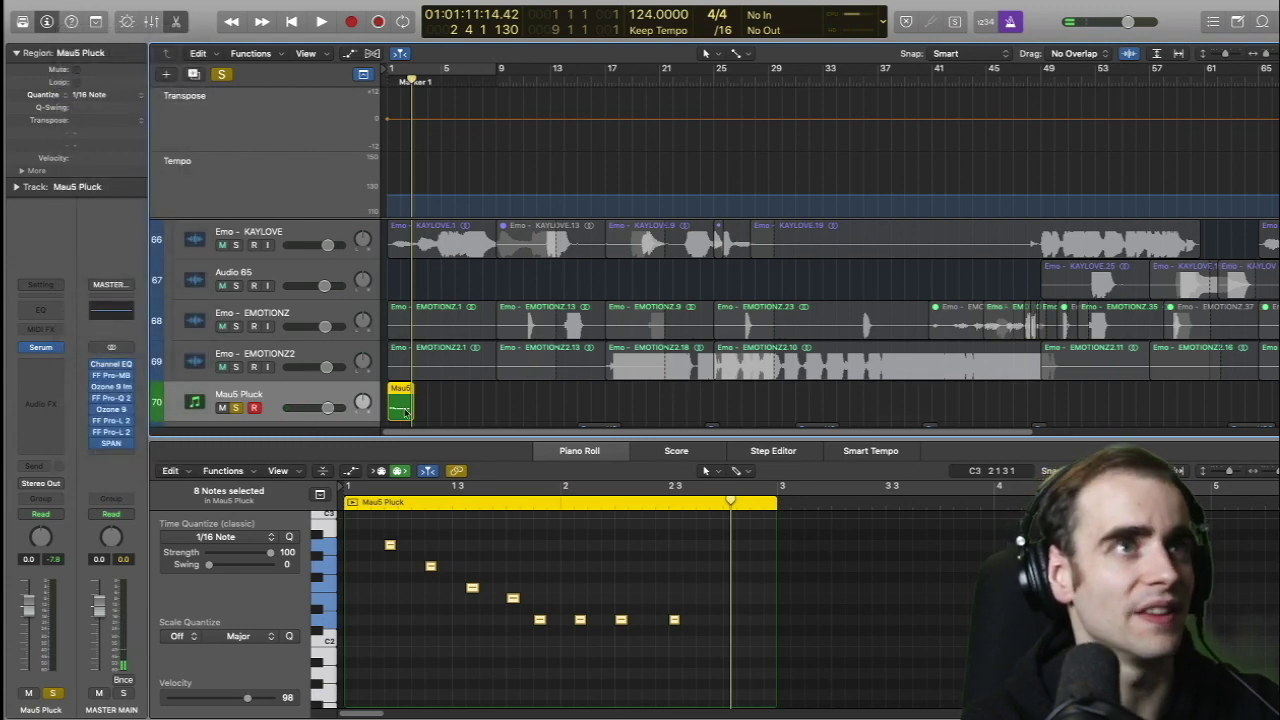
Add a duplicate Mau5 Pluck track, record seven repeated notes, and select them.
{"action": "key", "text": "super+d"}
{"action": "key", "text": "Return"}
{"action": "key", "text": "space"}
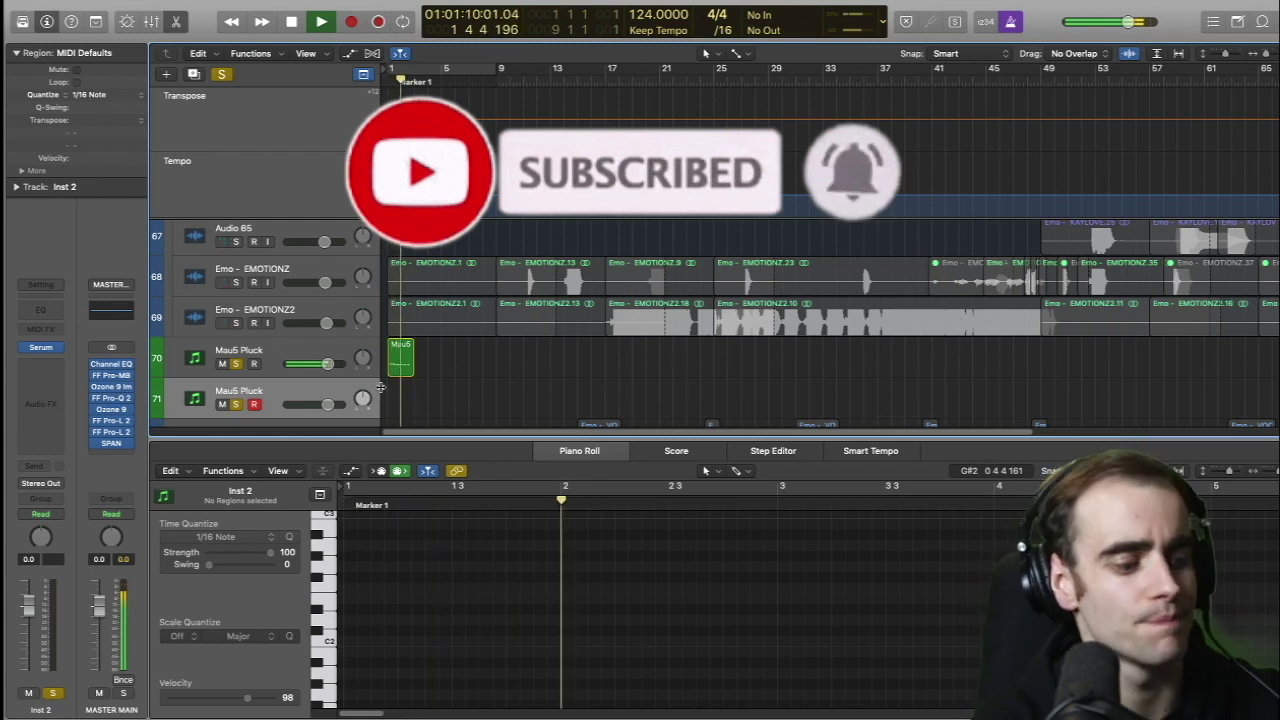
{"action": "key", "text": "space"}
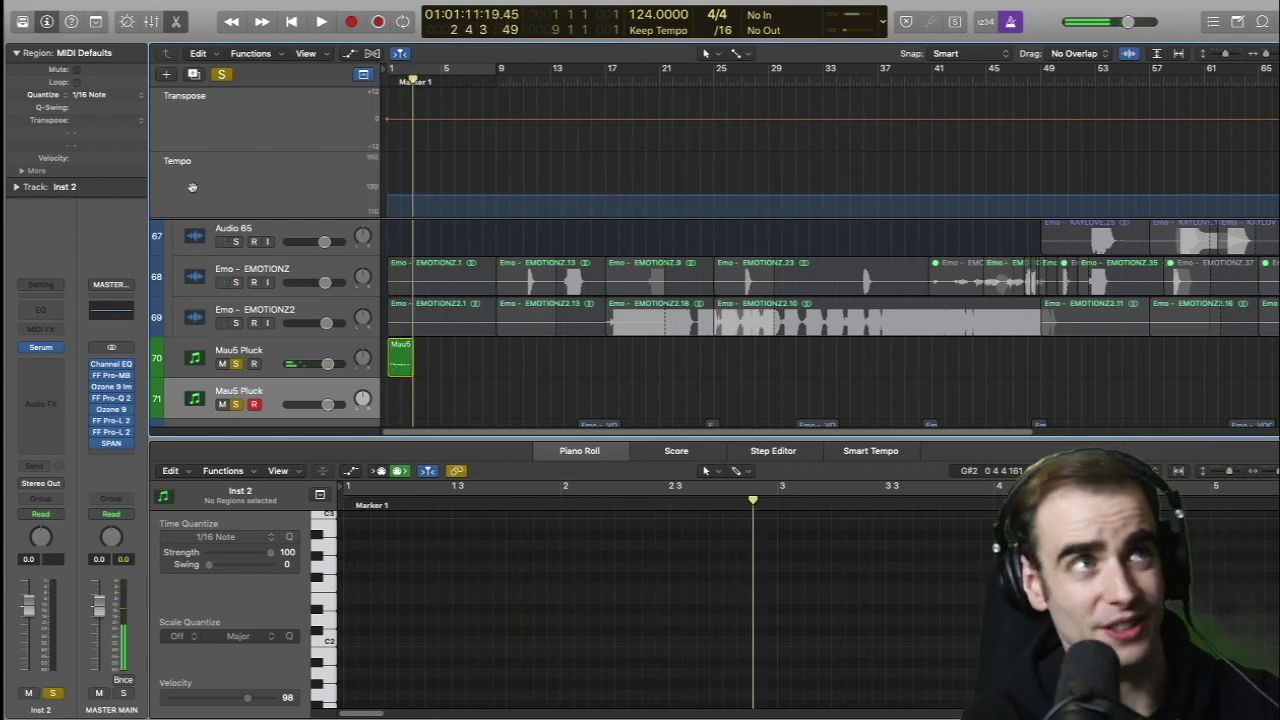
{"action": "left_click", "coordinate": [94, 95]}
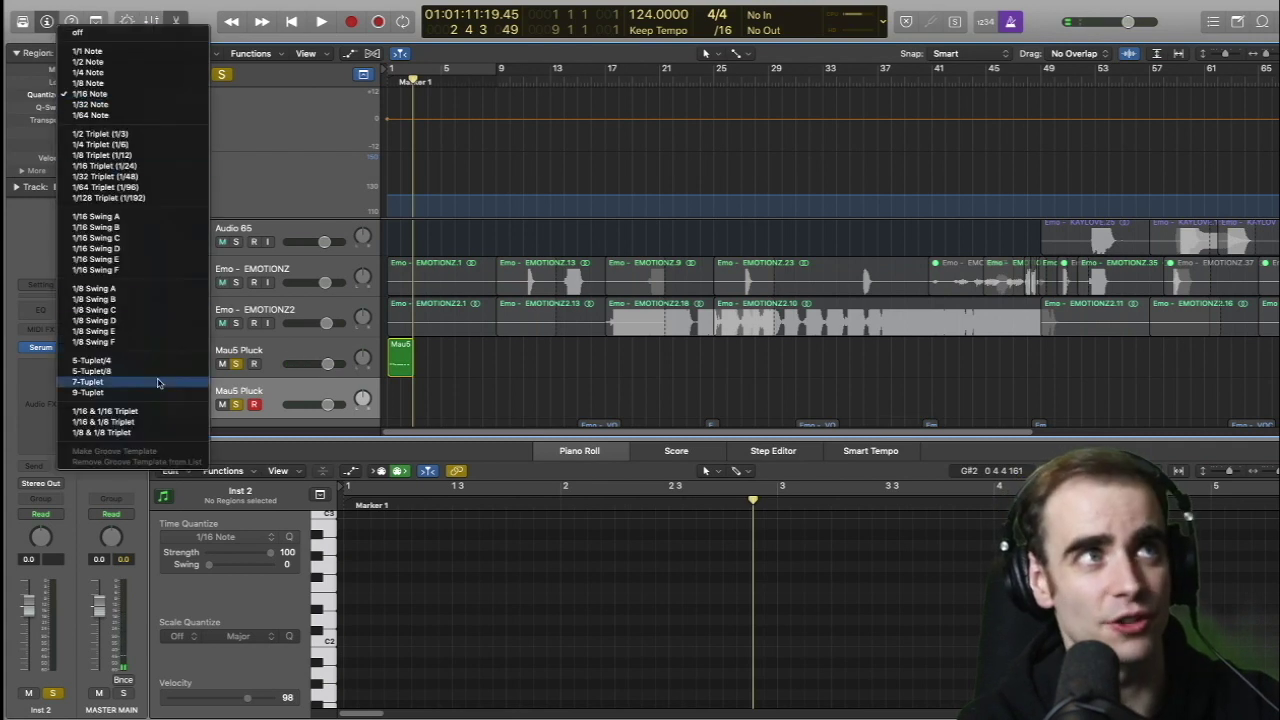
{"action": "left_click", "coordinate": [570, 445]}
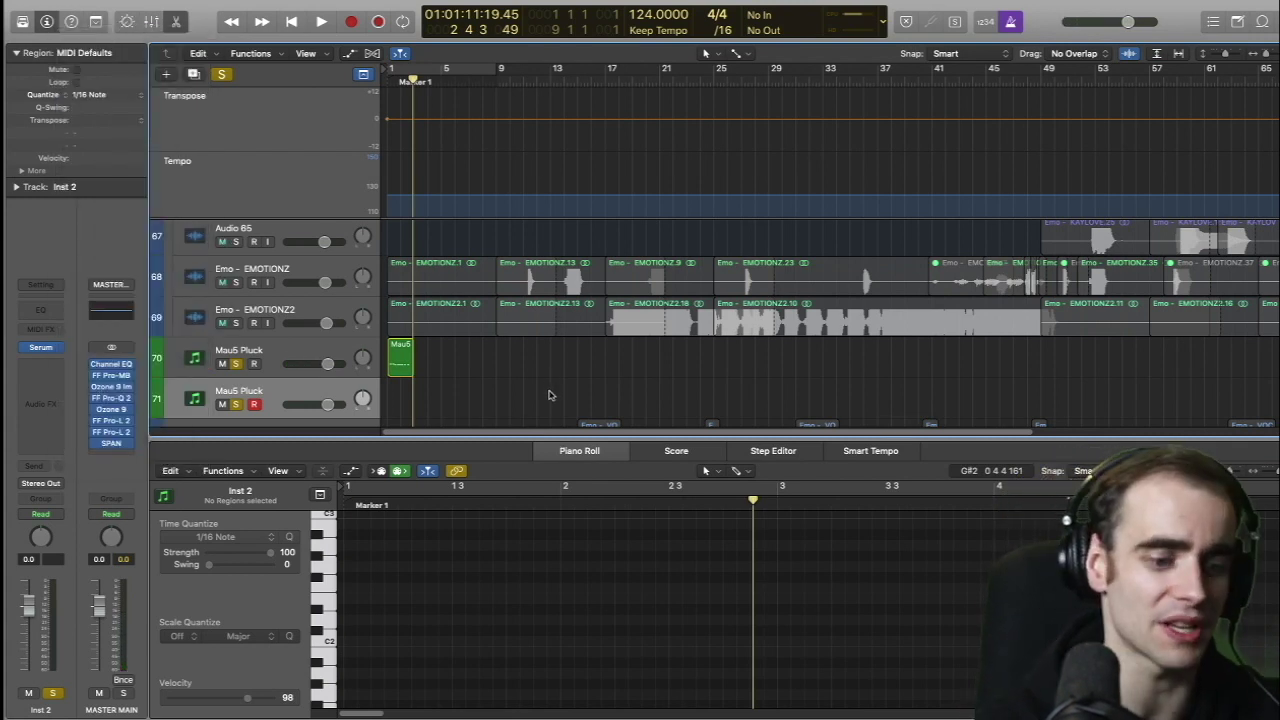
{"action": "key", "text": "space"}
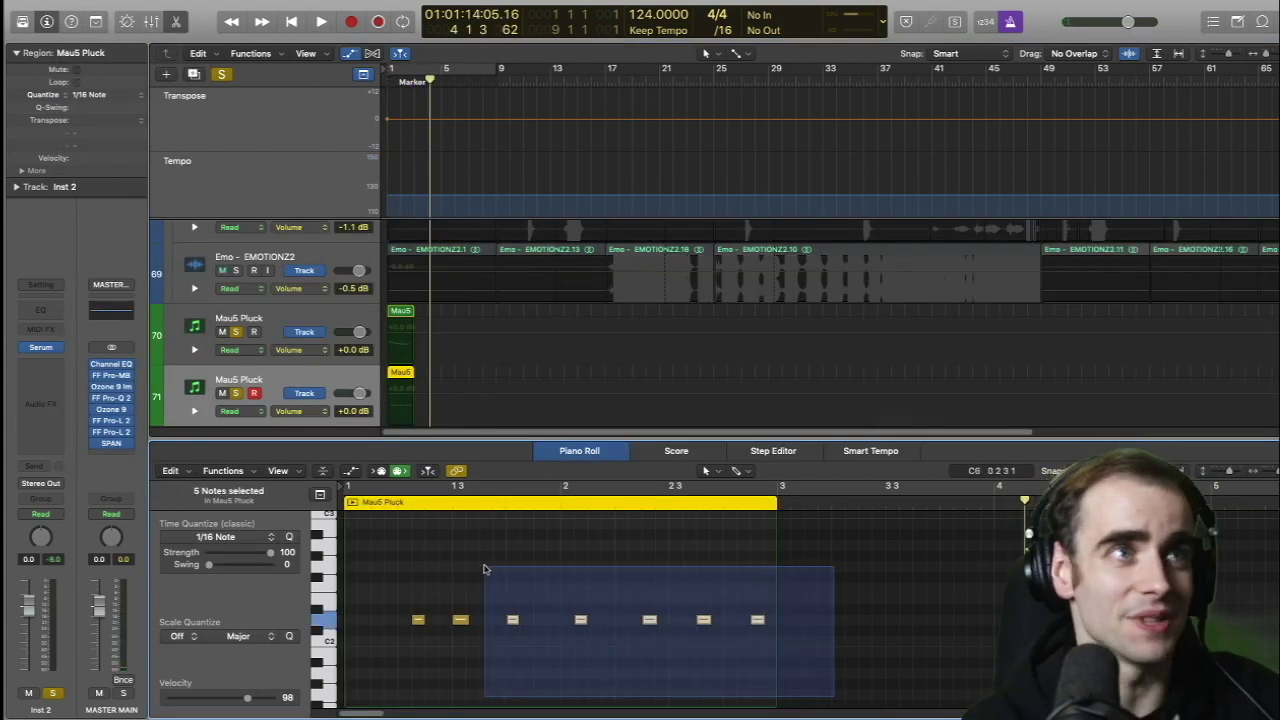
{"action": "left_click_drag", "start_coordinate": [484, 569], "coordinate": [412, 552]}
Humanize the seven notes' velocities, re-randomizing several times while listening to the playback.
{"action": "left_click", "coordinate": [213, 470]}
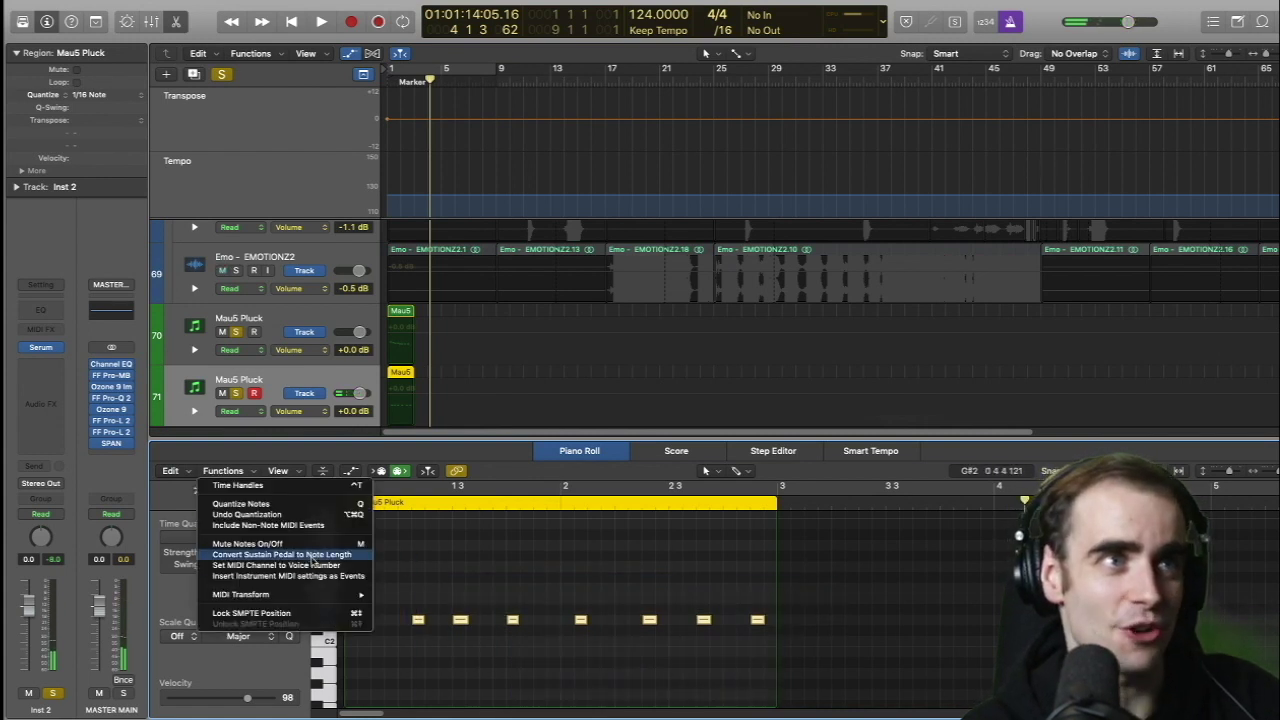
{"action": "mouse_move", "coordinate": [327, 597]}
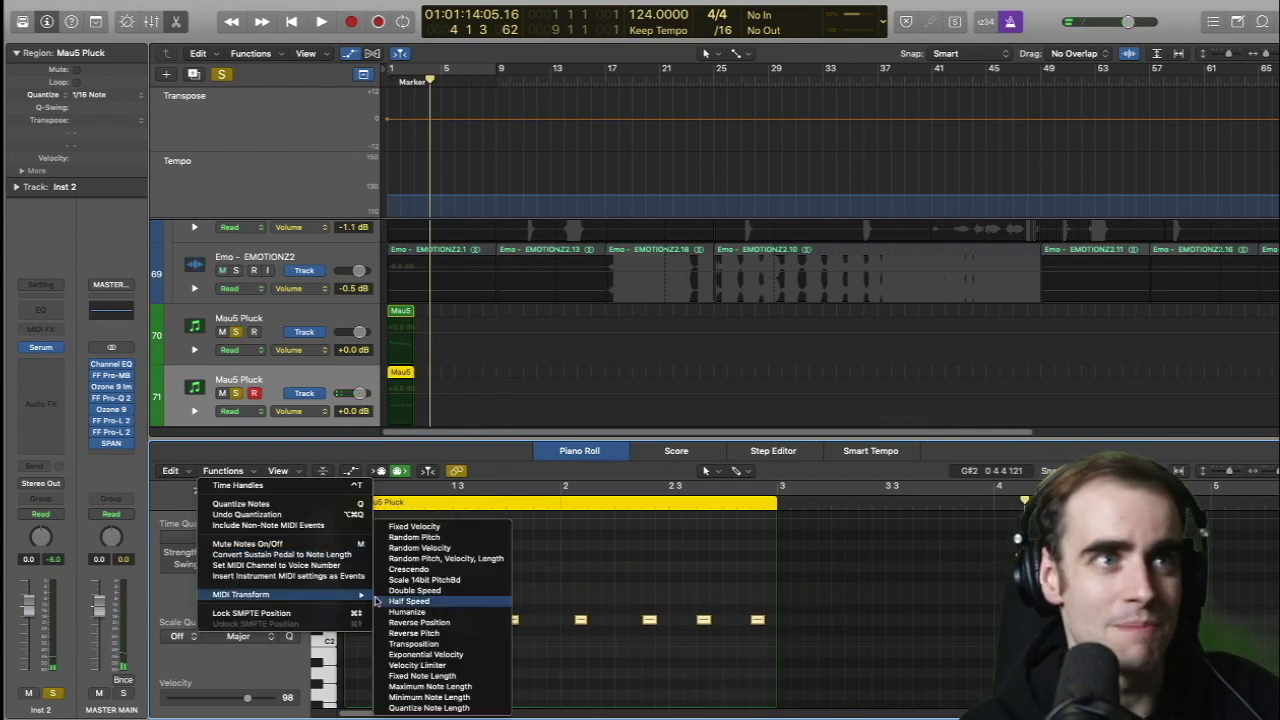
{"action": "left_click", "coordinate": [424, 616]}
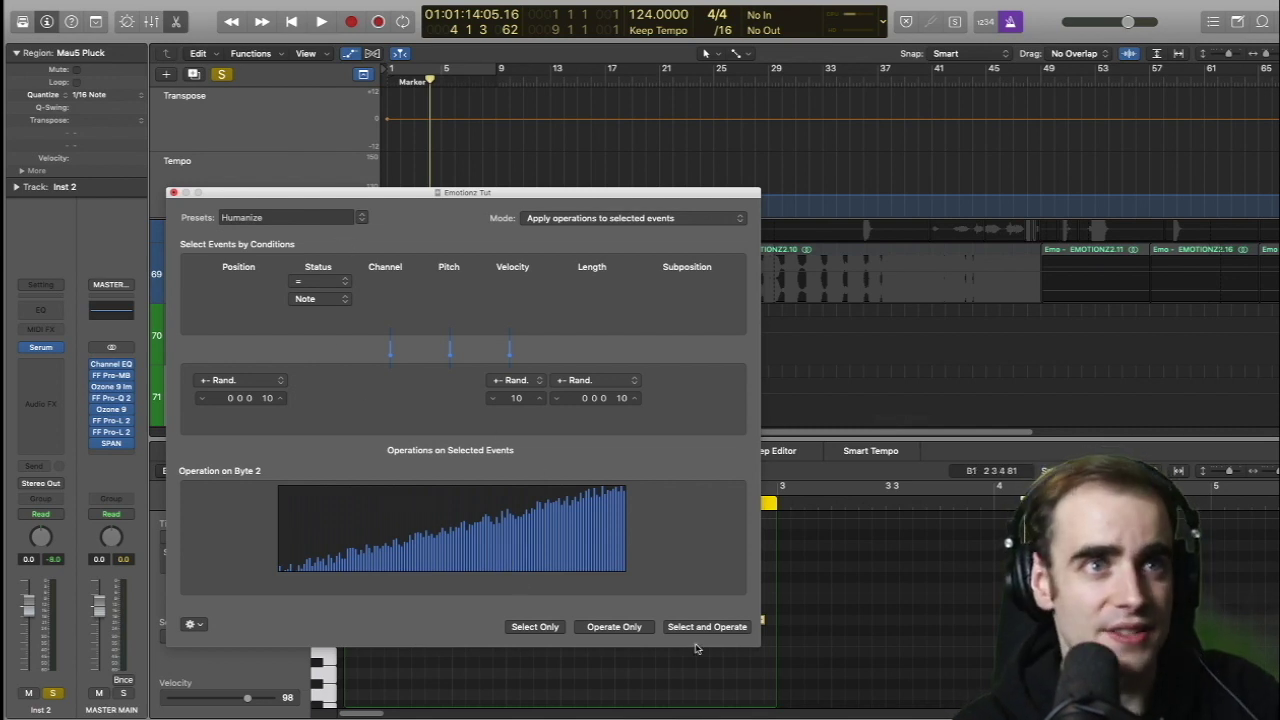
{"action": "left_click", "coordinate": [591, 628]}
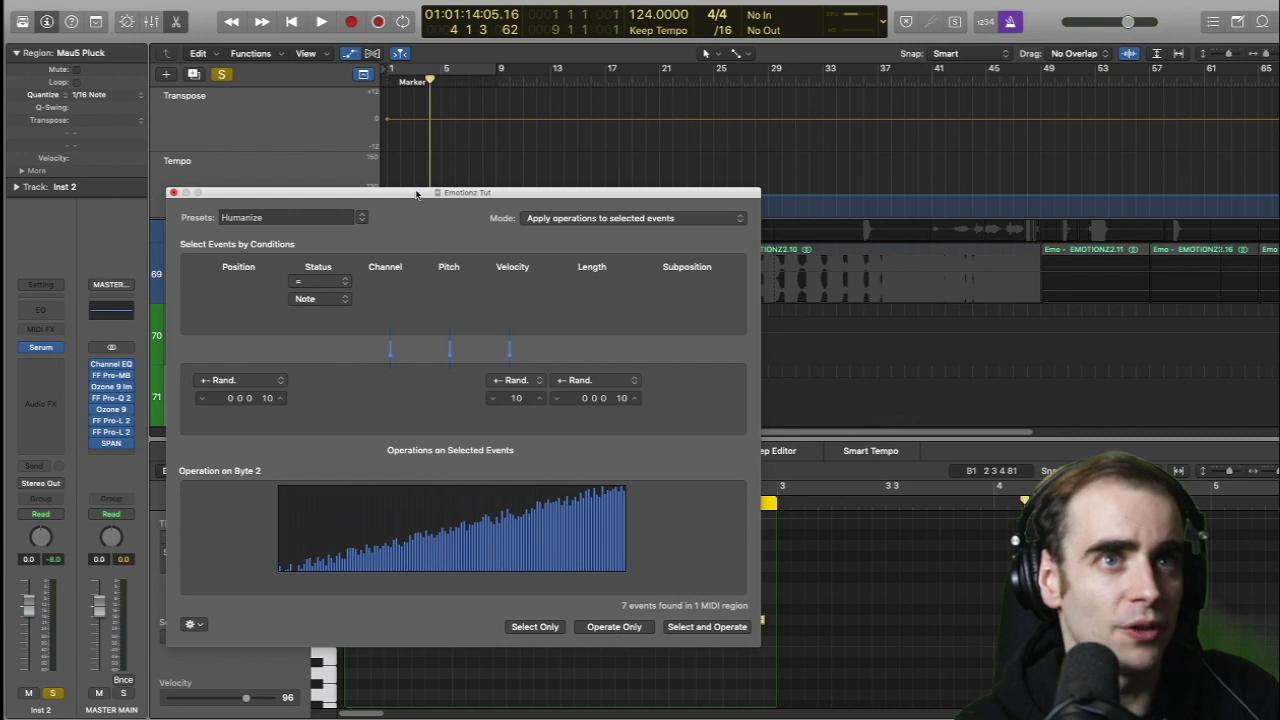
{"action": "left_click_drag", "start_coordinate": [417, 194], "coordinate": [778, 150]}
{"action": "left_click", "coordinate": [975, 584]}
{"action": "left_click", "coordinate": [975, 584]}
{"action": "left_click", "coordinate": [976, 584]}
{"action": "key", "text": "space"}
{"action": "left_click", "coordinate": [966, 585]}
{"action": "key", "text": "space"}
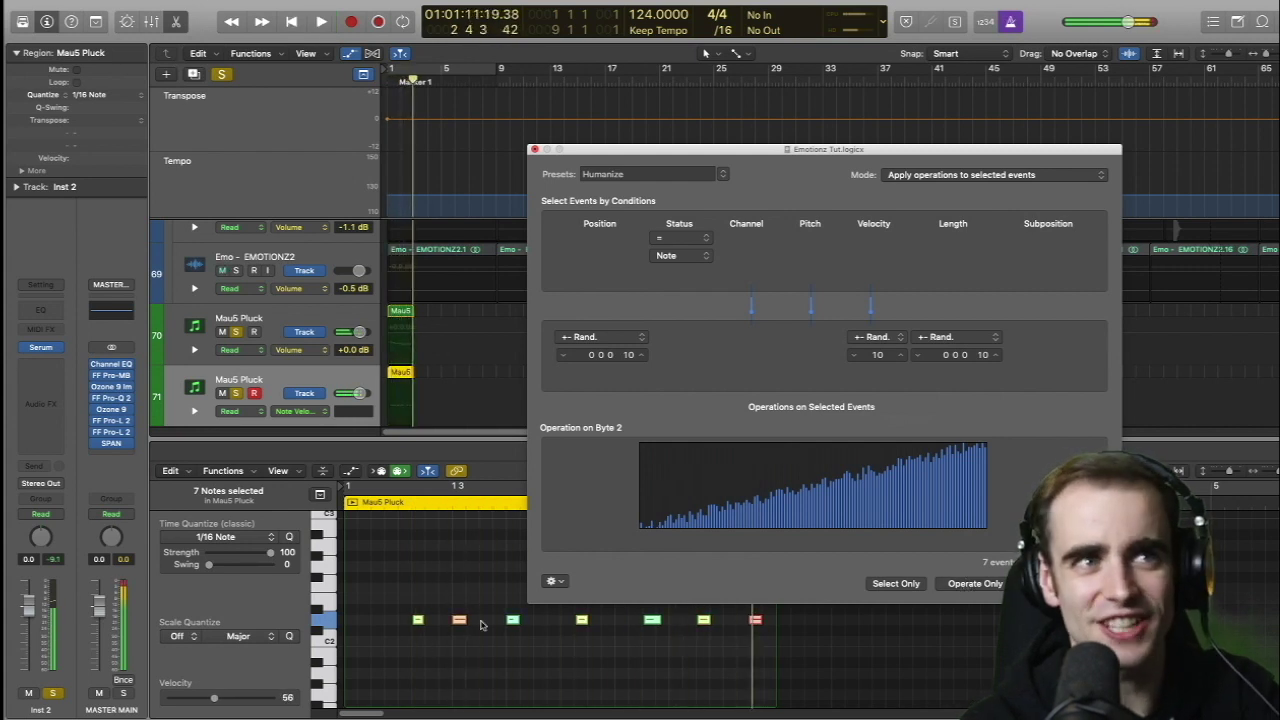
{"action": "left_click", "coordinate": [406, 647]}
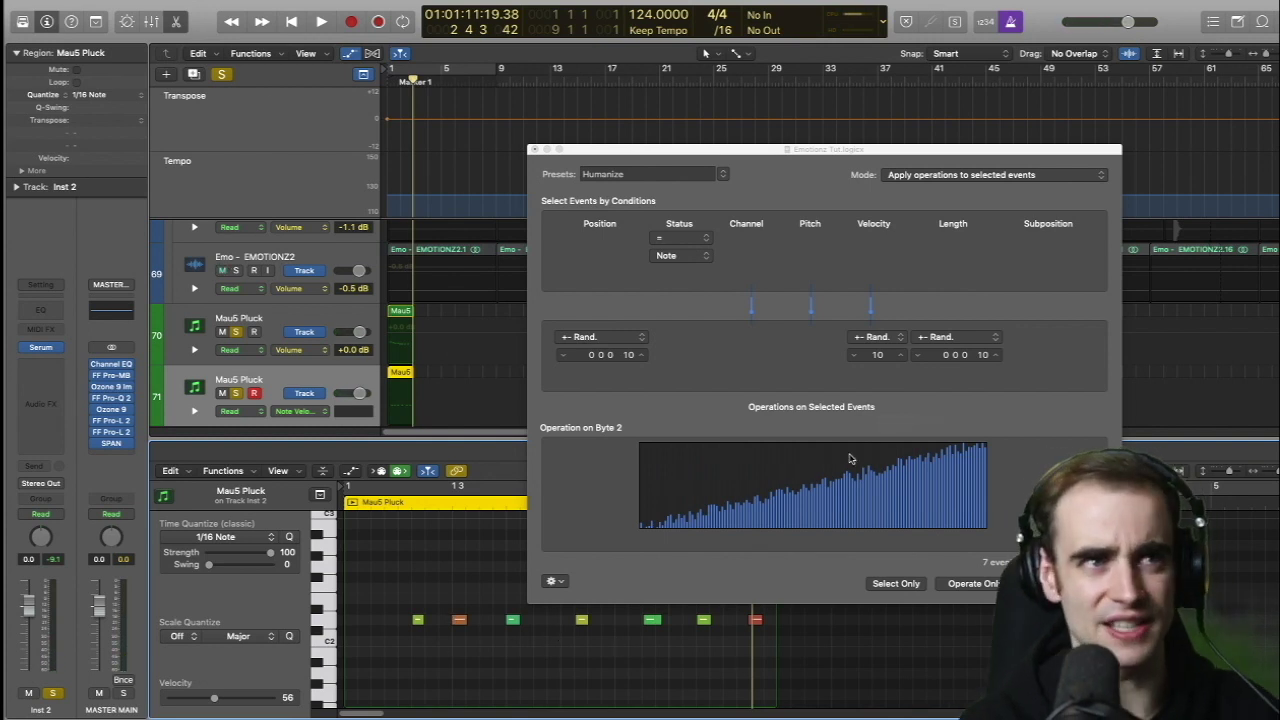
{"action": "left_click", "coordinate": [535, 149]}
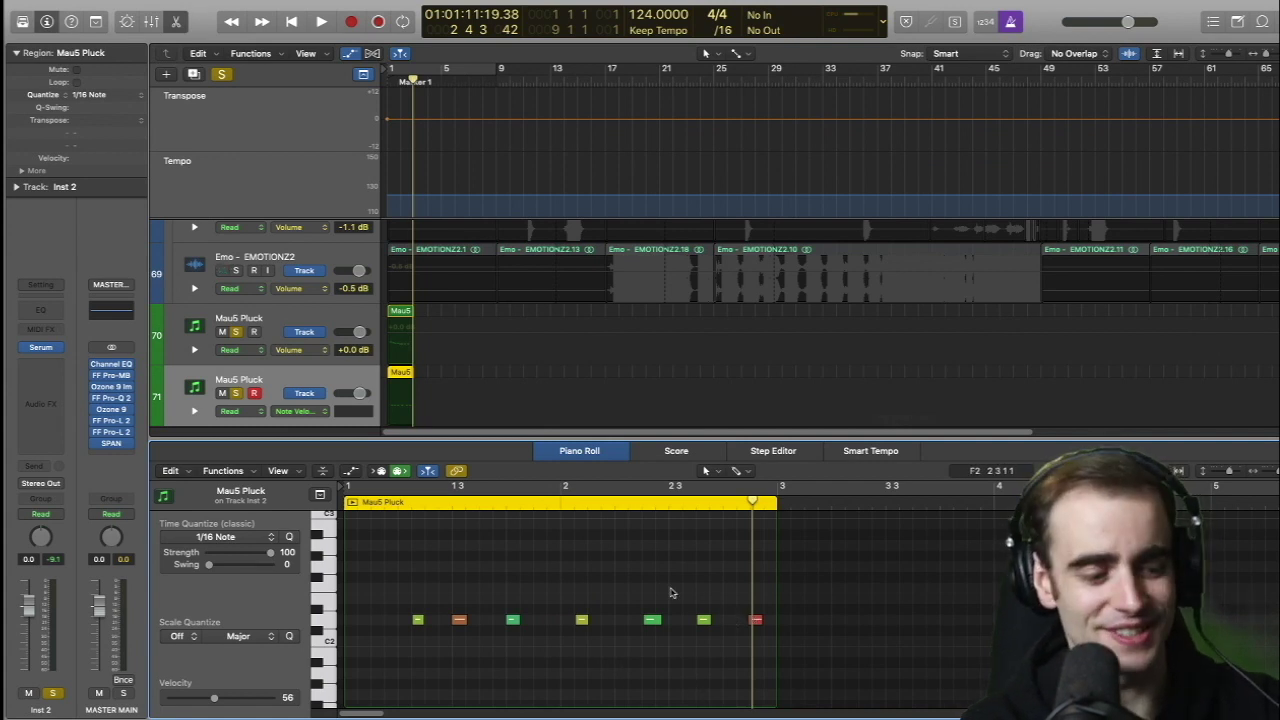
Raise the orange note's velocity to about 118 with the Velocity tool.
{"action": "key", "text": "t"}
{"action": "key", "text": "v"}
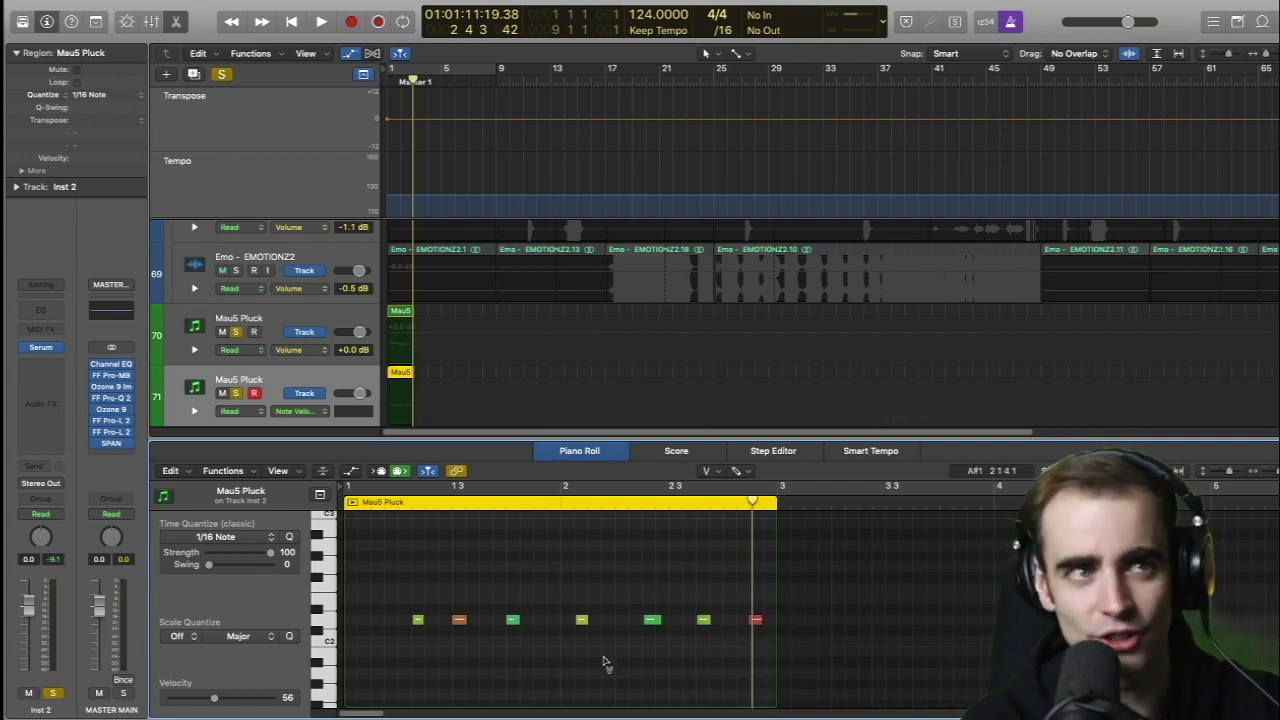
{"action": "mouse_move", "coordinate": [459, 620]}
{"action": "left_mouse_down"}
{"action": "mouse_move", "coordinate": [466, 645]}
{"action": "mouse_move", "coordinate": [465, 606]}
{"action": "left_mouse_up"}
{"action": "key", "text": "t"}
{"action": "key", "text": "t"}
{"action": "left_click", "coordinate": [515, 552]}
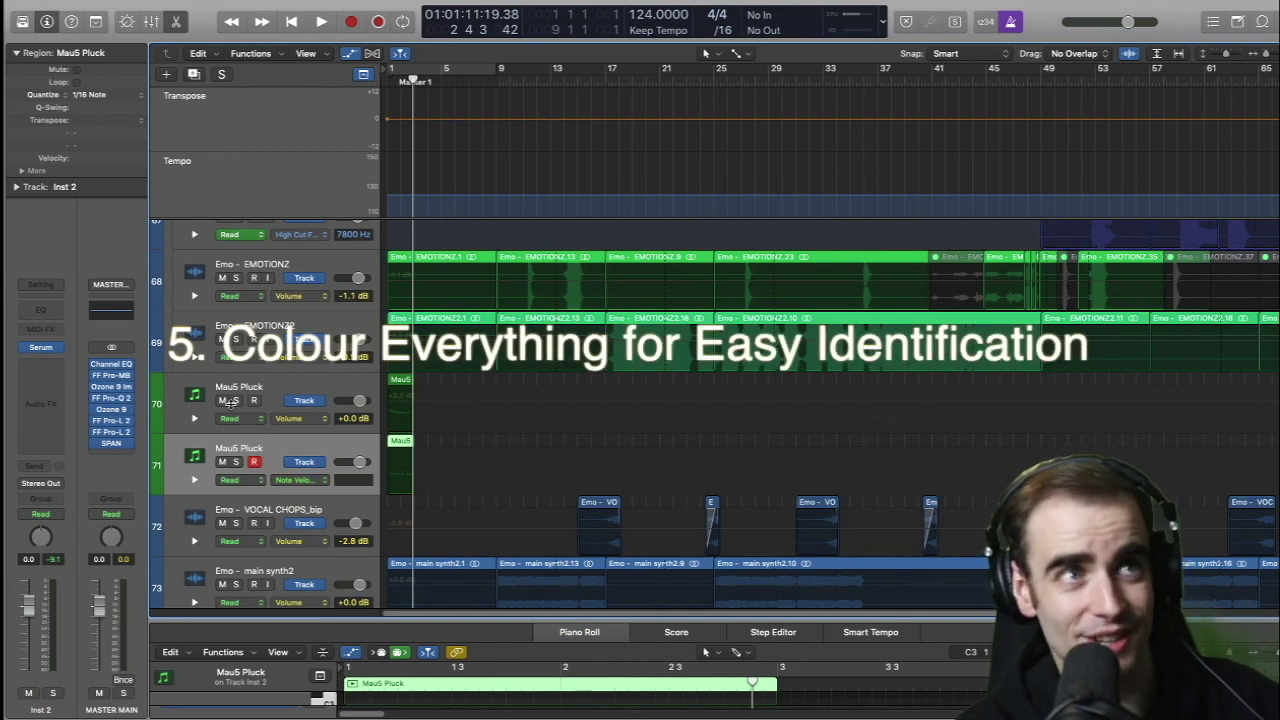
Colour the new pluck track 71 orange.
{"action": "right_click", "coordinate": [268, 438]}
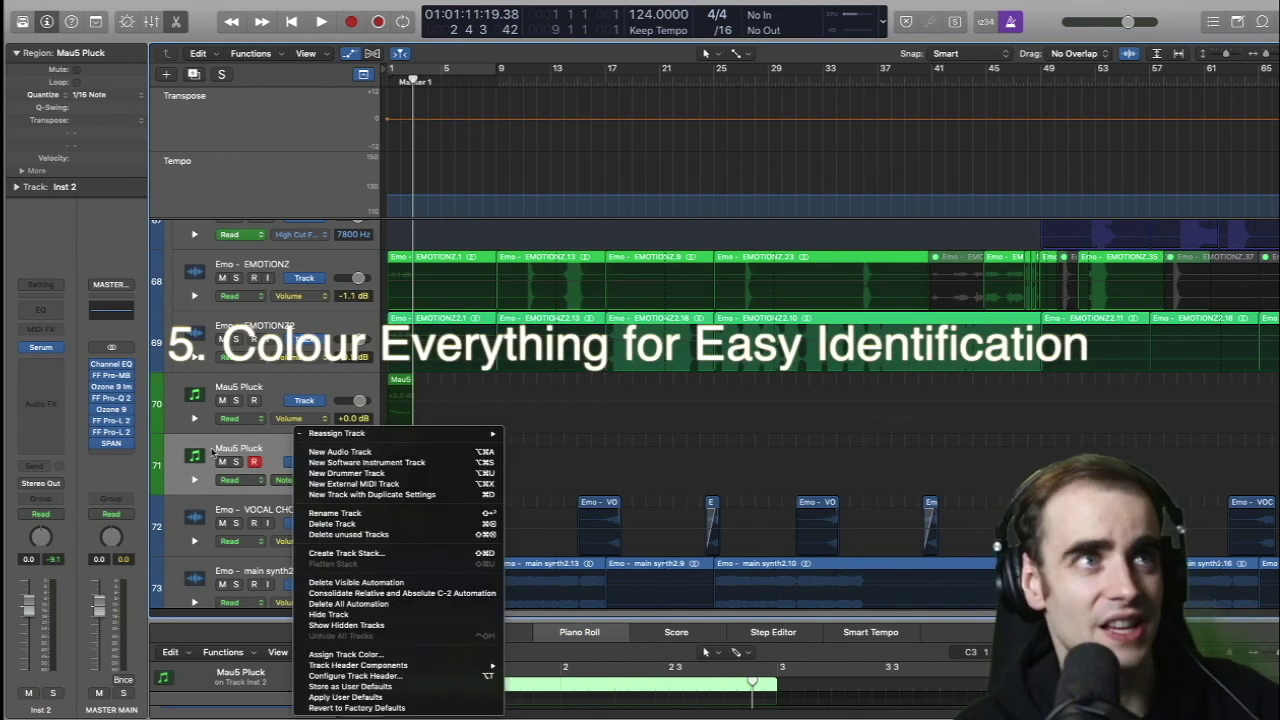
{"action": "left_click", "coordinate": [386, 655]}
{"action": "left_click", "coordinate": [312, 628]}
{"action": "left_click", "coordinate": [297, 588]}
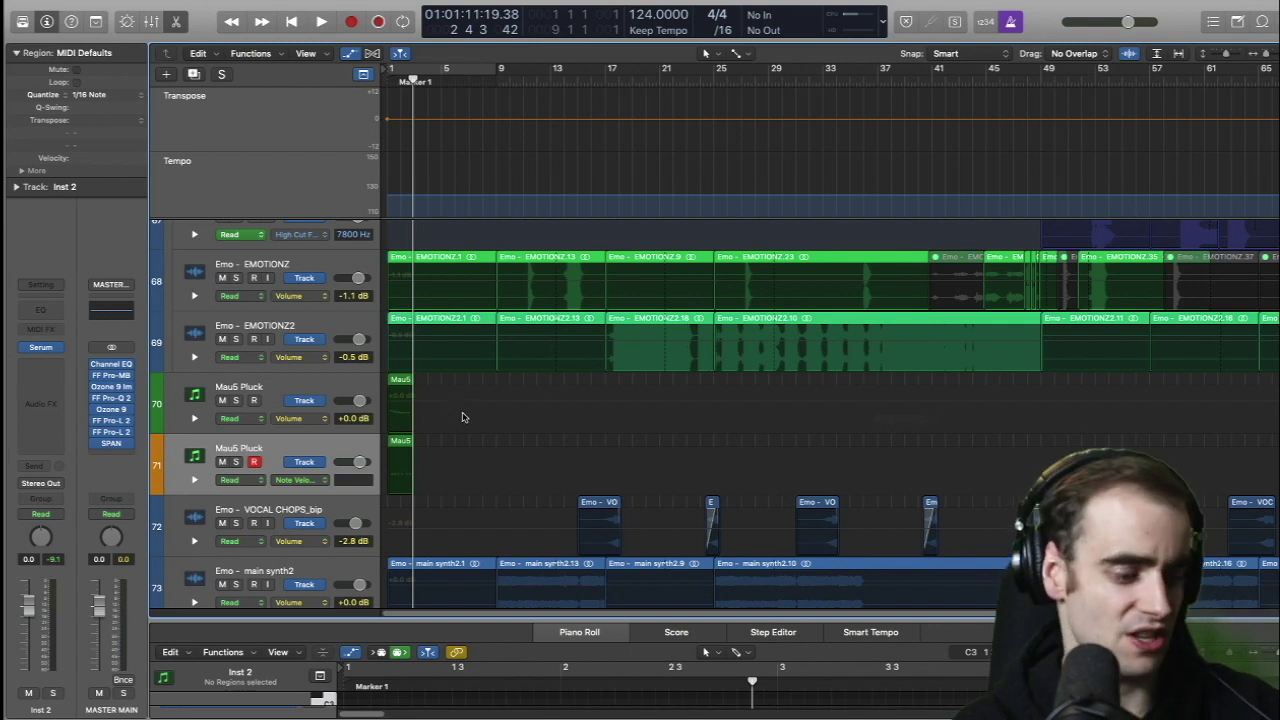
Colour all of track 69's regions blue using the colour palette.
{"action": "key", "text": "alt+c"}
{"action": "left_click", "coordinate": [376, 335]}
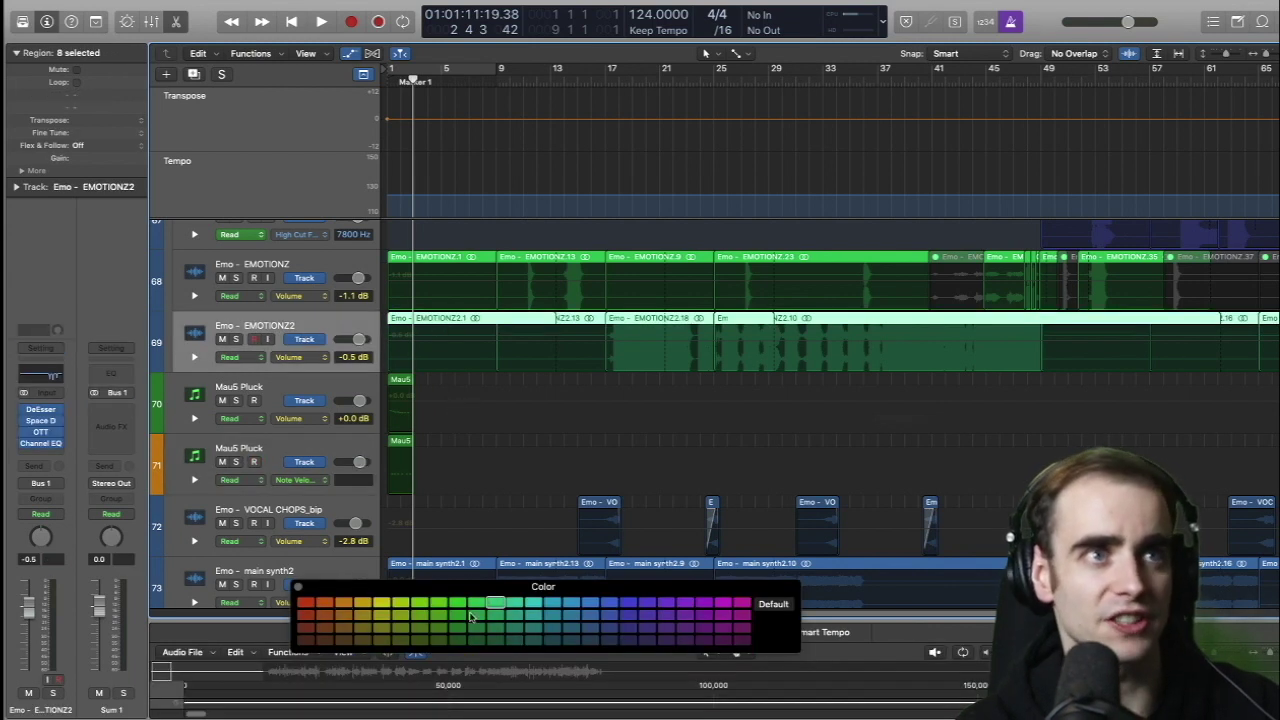
{"action": "left_click", "coordinate": [609, 614]}
{"action": "left_click", "coordinate": [296, 588]}
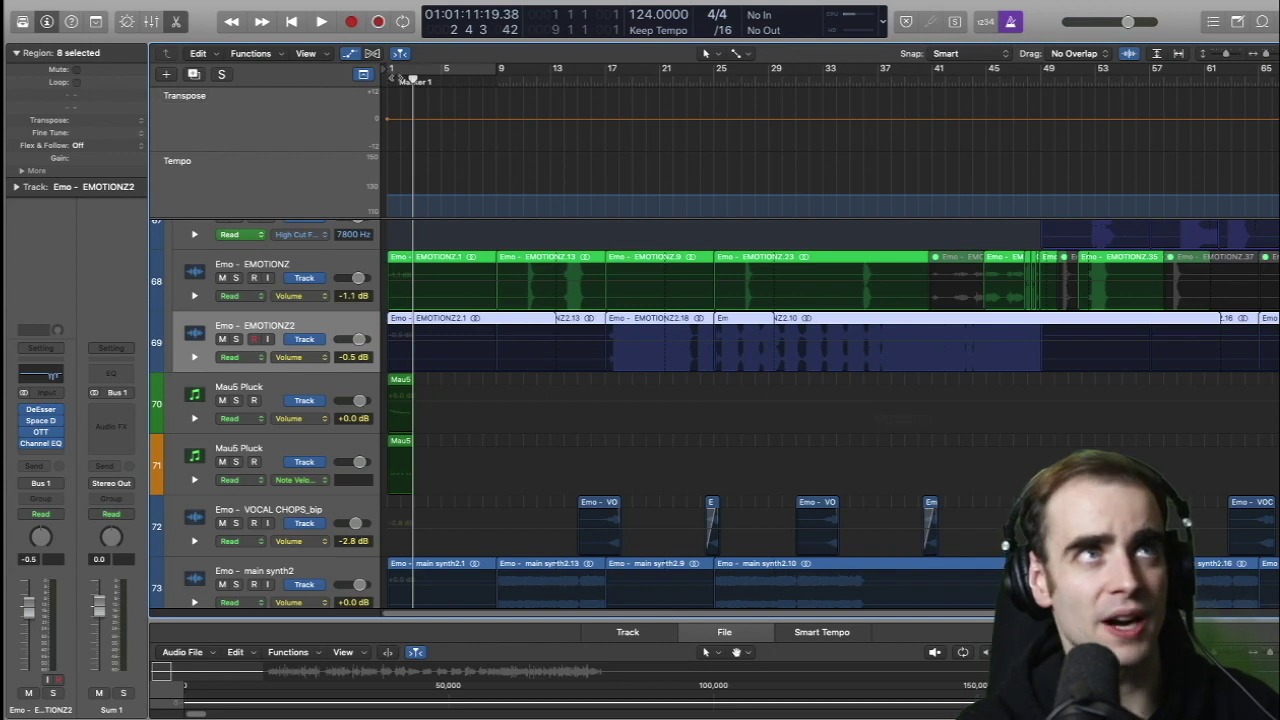
Hide the Transpose and Tempo global tracks and scroll to tracks 60–72.
{"action": "left_click", "coordinate": [363, 75]}
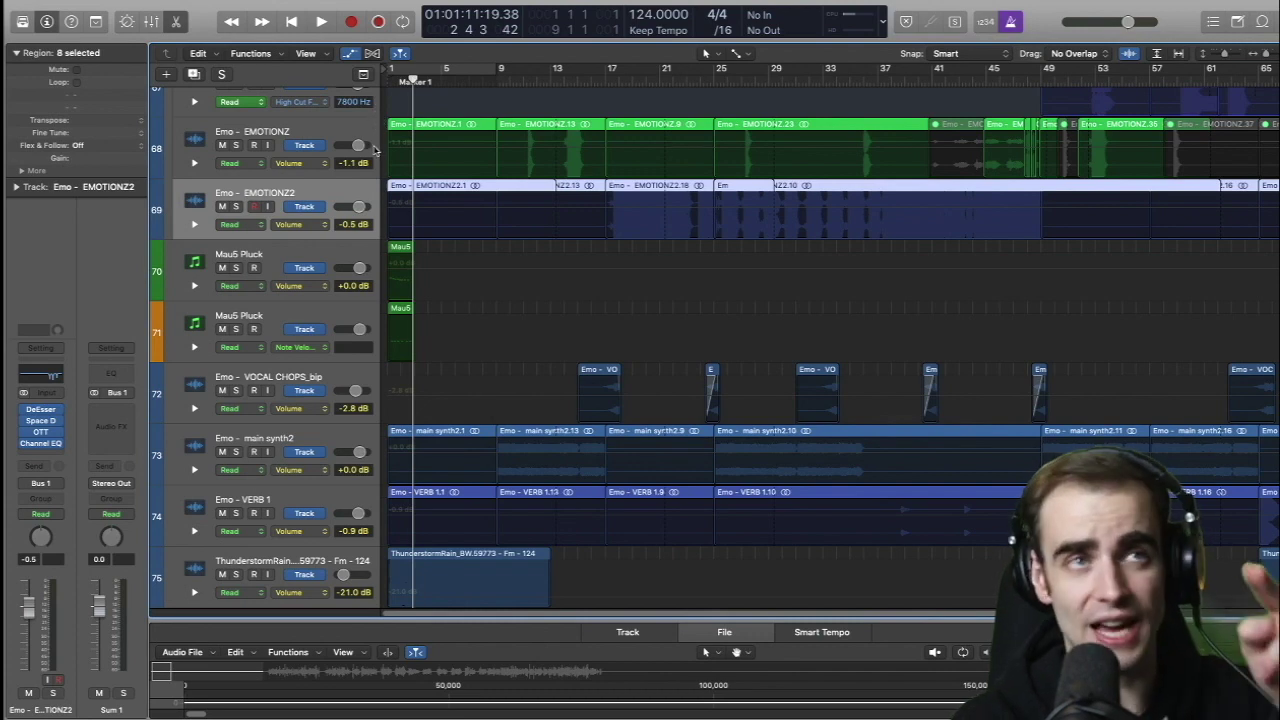
{"action": "scroll", "coordinate": [519, 253], "scroll_direction": "up", "scroll_amount": 2}
{"action": "scroll", "coordinate": [519, 253], "scroll_direction": "up", "scroll_amount": 1}
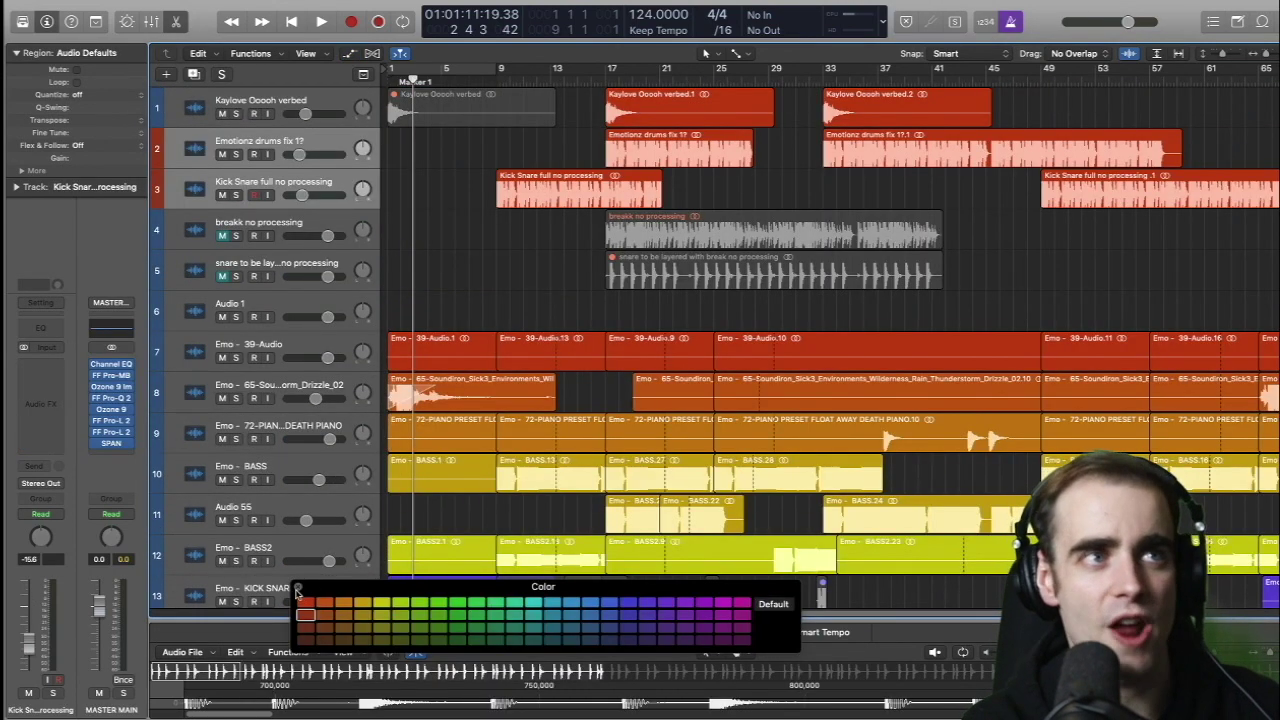
{"action": "left_click", "coordinate": [297, 589]}
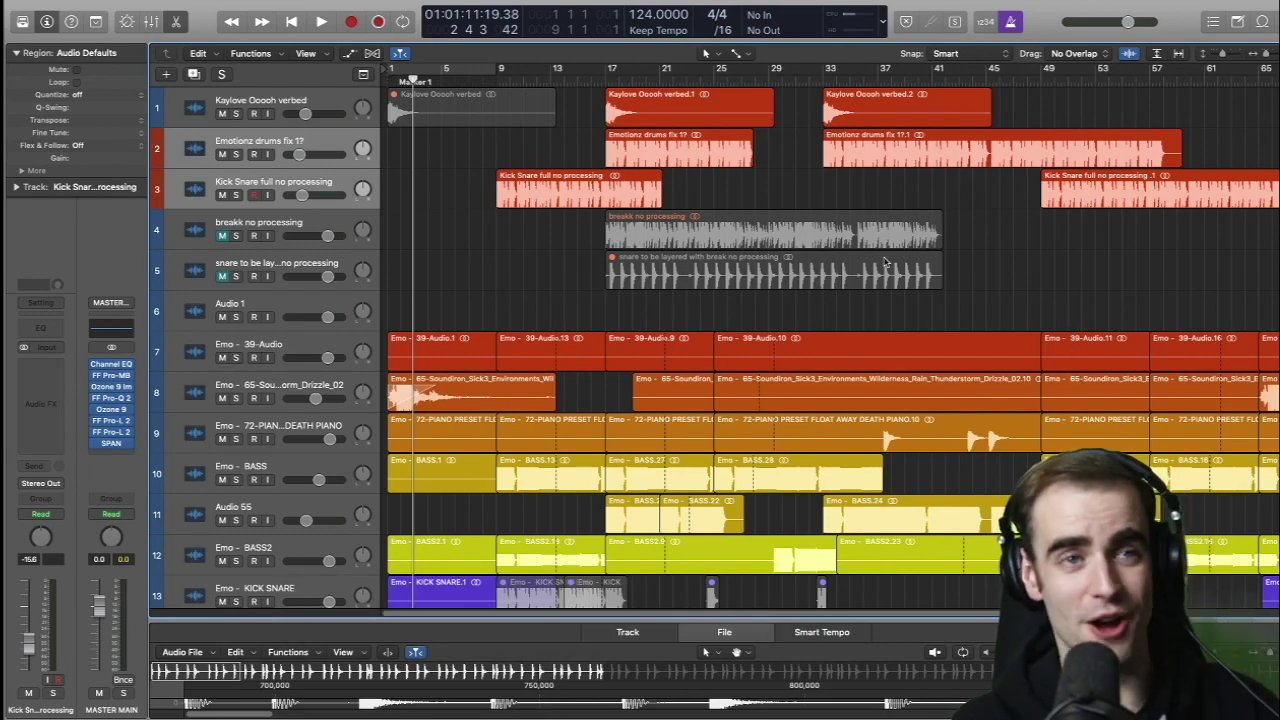
{"action": "scroll", "coordinate": [955, 197], "scroll_direction": "down", "scroll_amount": 5}
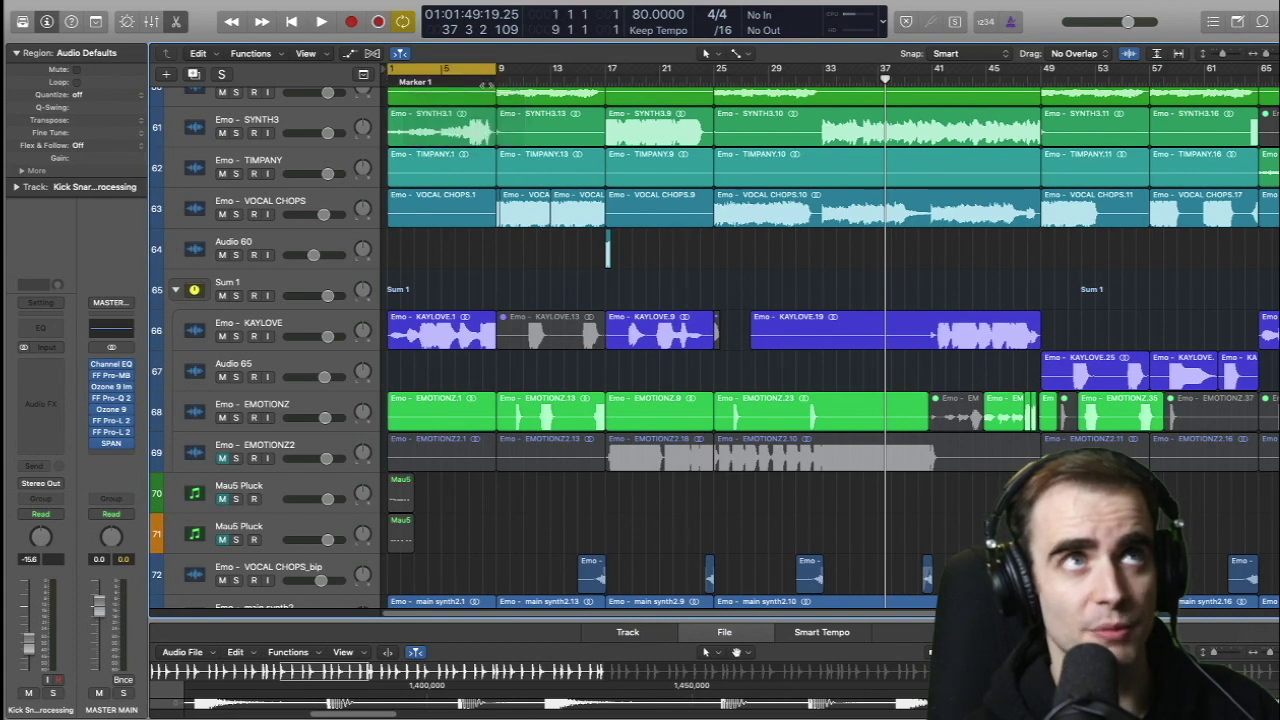
Turn a bars 9–17 cycle into a skip cycle spanning bars 9–25, then play.
{"action": "left_click_drag", "start_coordinate": [501, 72], "coordinate": [582, 76]}
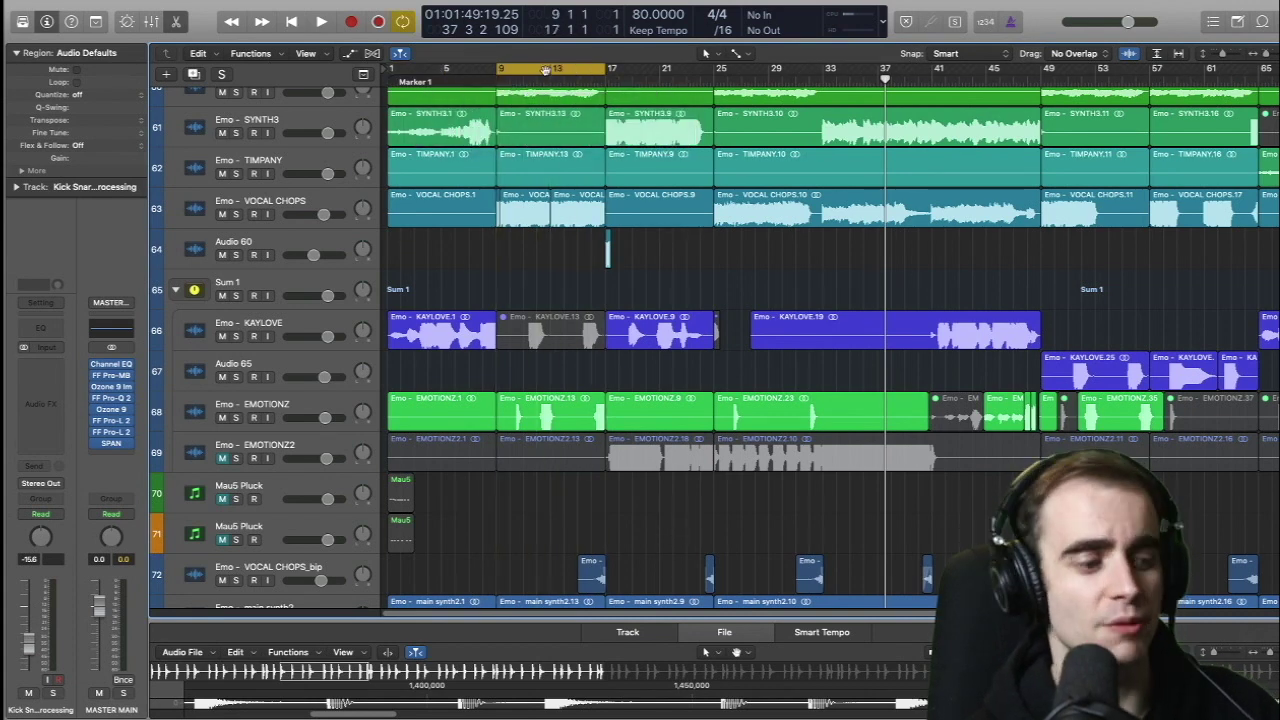
{"action": "left_click", "coordinate": [622, 70]}
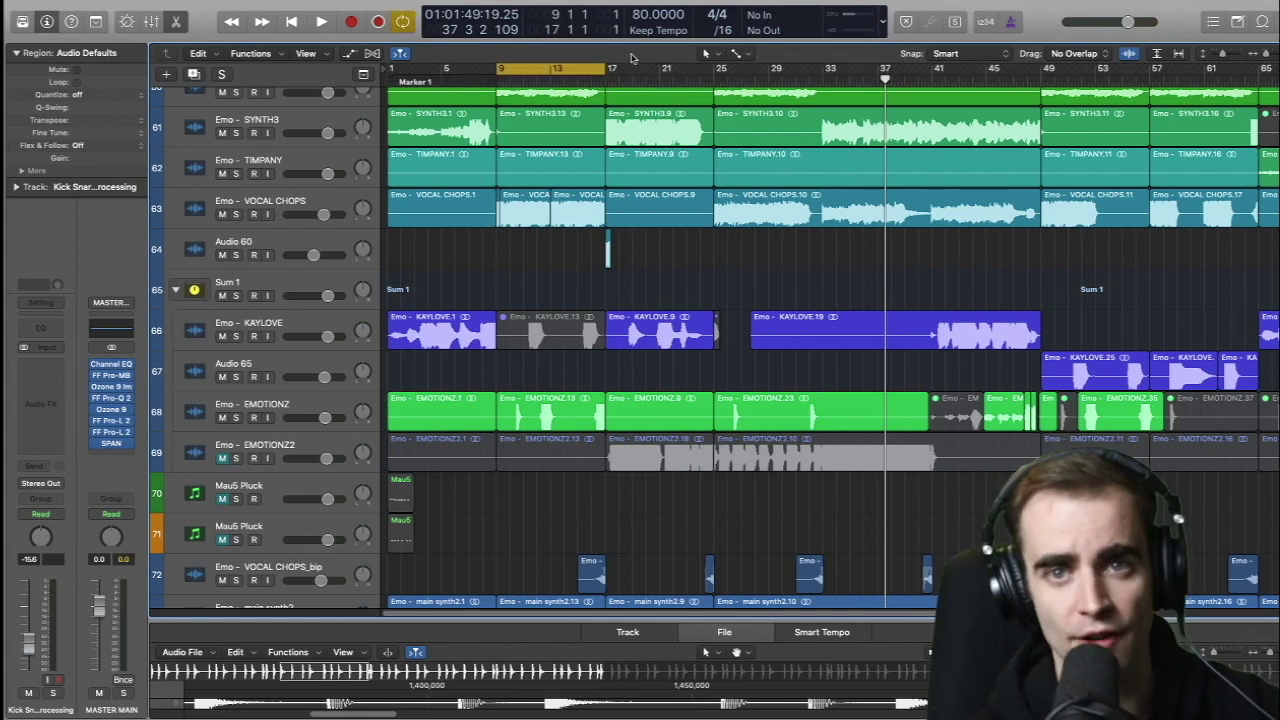
{"action": "left_click", "coordinate": [538, 70]}
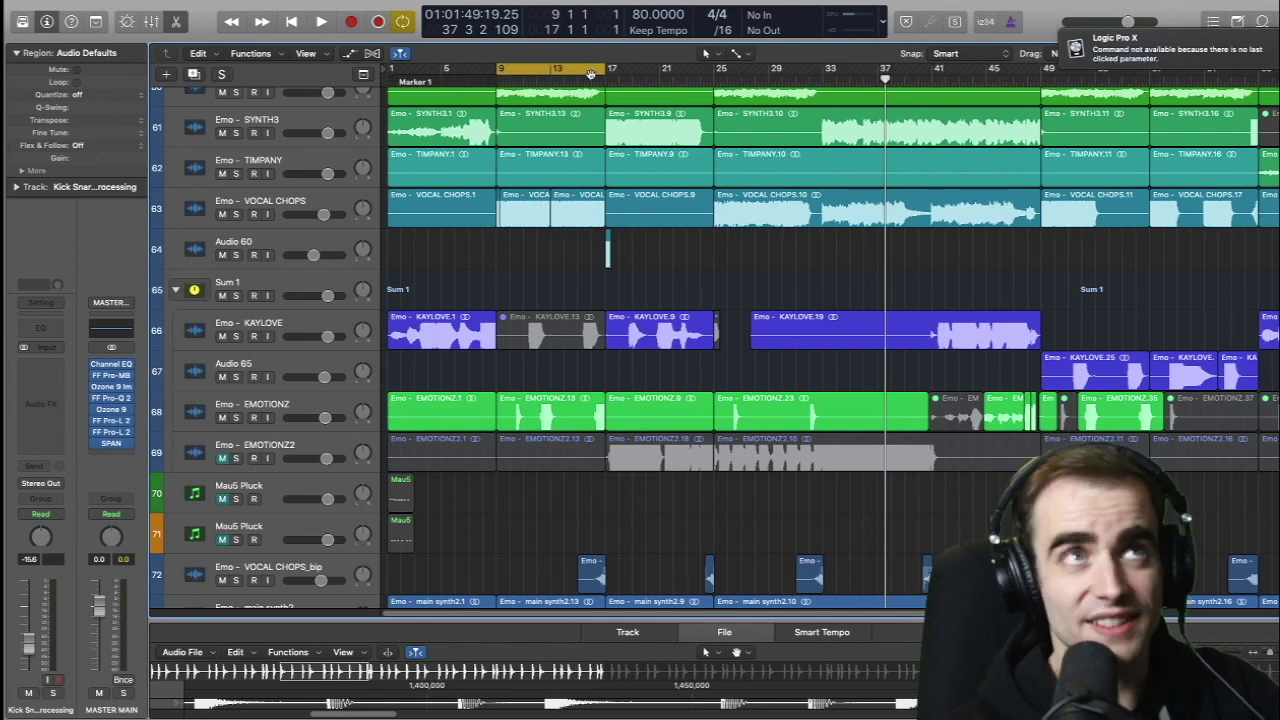
{"action": "right_click", "coordinate": [552, 70]}
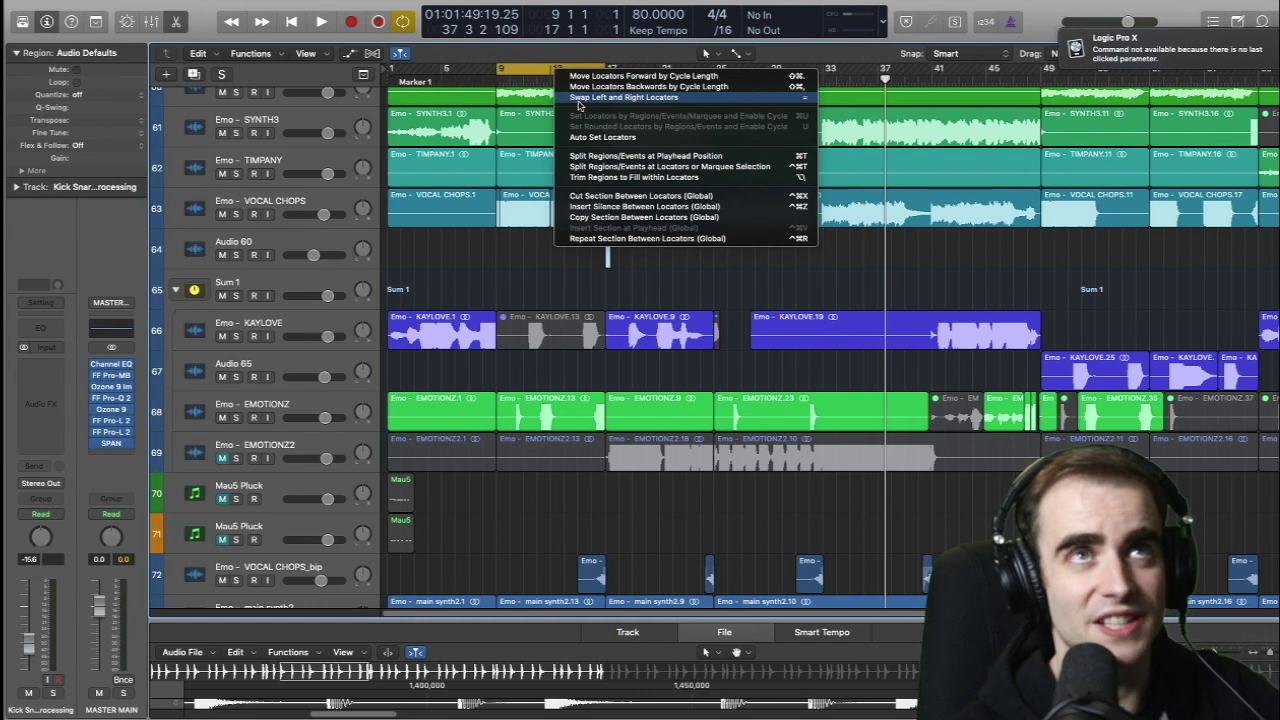
{"action": "left_click", "coordinate": [582, 98]}
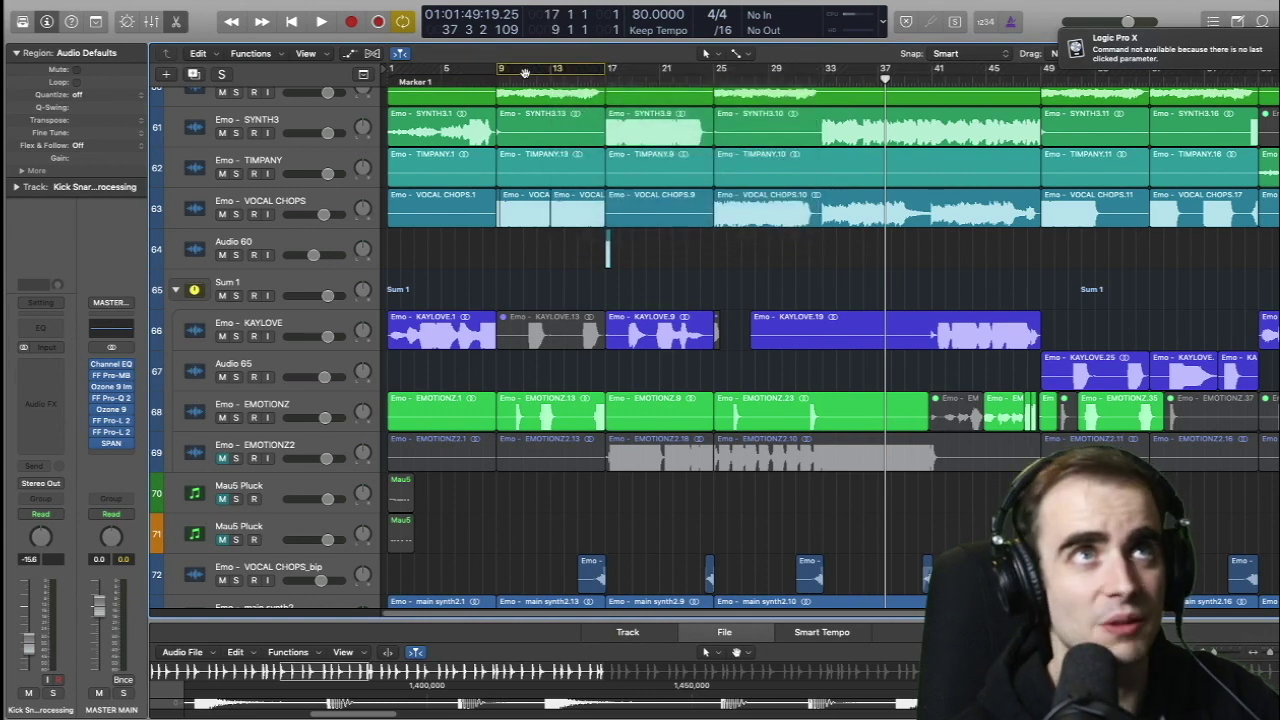
{"action": "mouse_move", "coordinate": [520, 70]}
{"action": "left_mouse_down"}
{"action": "mouse_move", "coordinate": [773, 95]}
{"action": "mouse_move", "coordinate": [635, 95]}
{"action": "mouse_move", "coordinate": [628, 68]}
{"action": "mouse_move", "coordinate": [498, 78]}
{"action": "left_mouse_up"}
{"action": "left_click", "coordinate": [638, 63]}
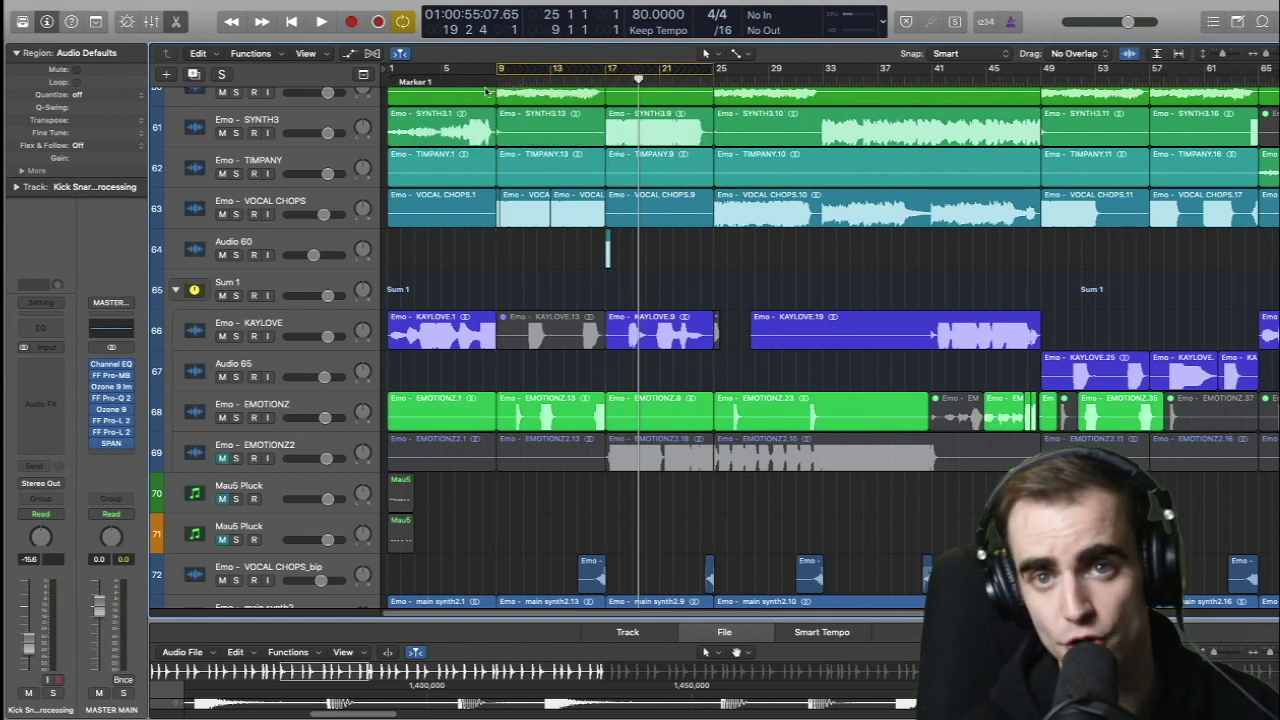
{"action": "key", "text": "space"}
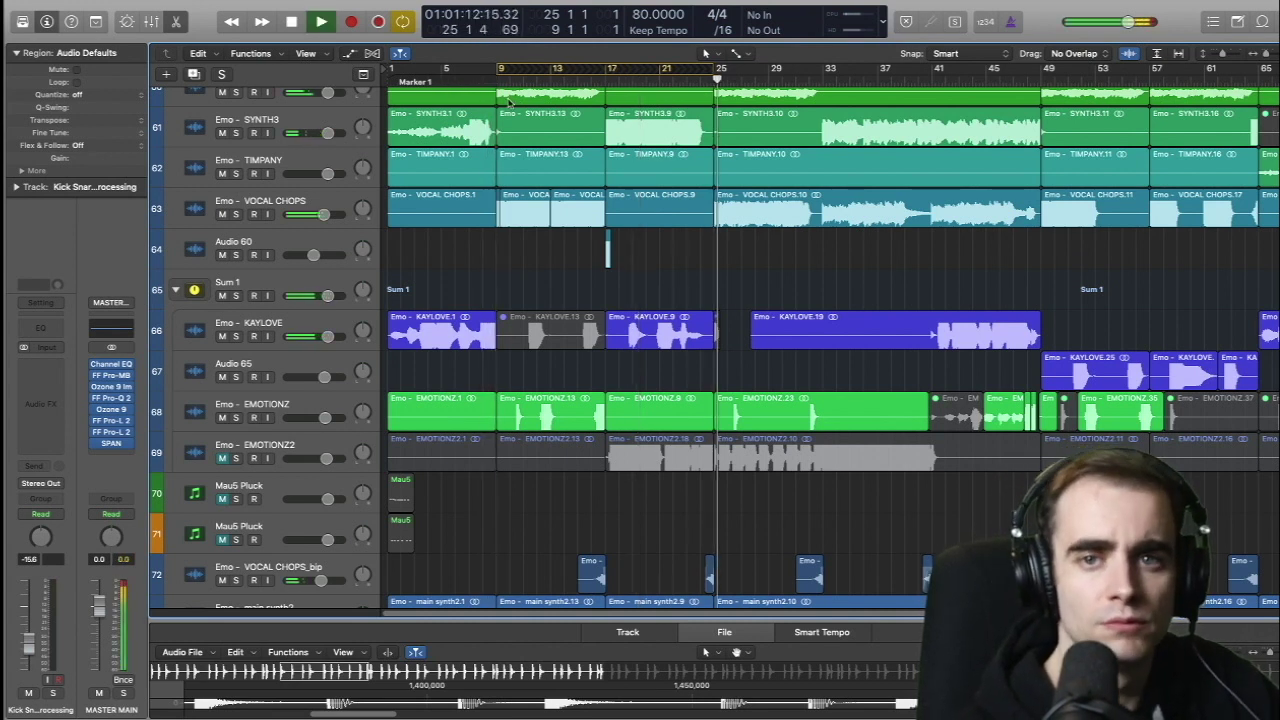
{"action": "scroll", "coordinate": [464, 350], "scroll_direction": "up", "scroll_amount": 15}
{"action": "left_click", "coordinate": [464, 350]}
{"action": "key", "text": "space"}
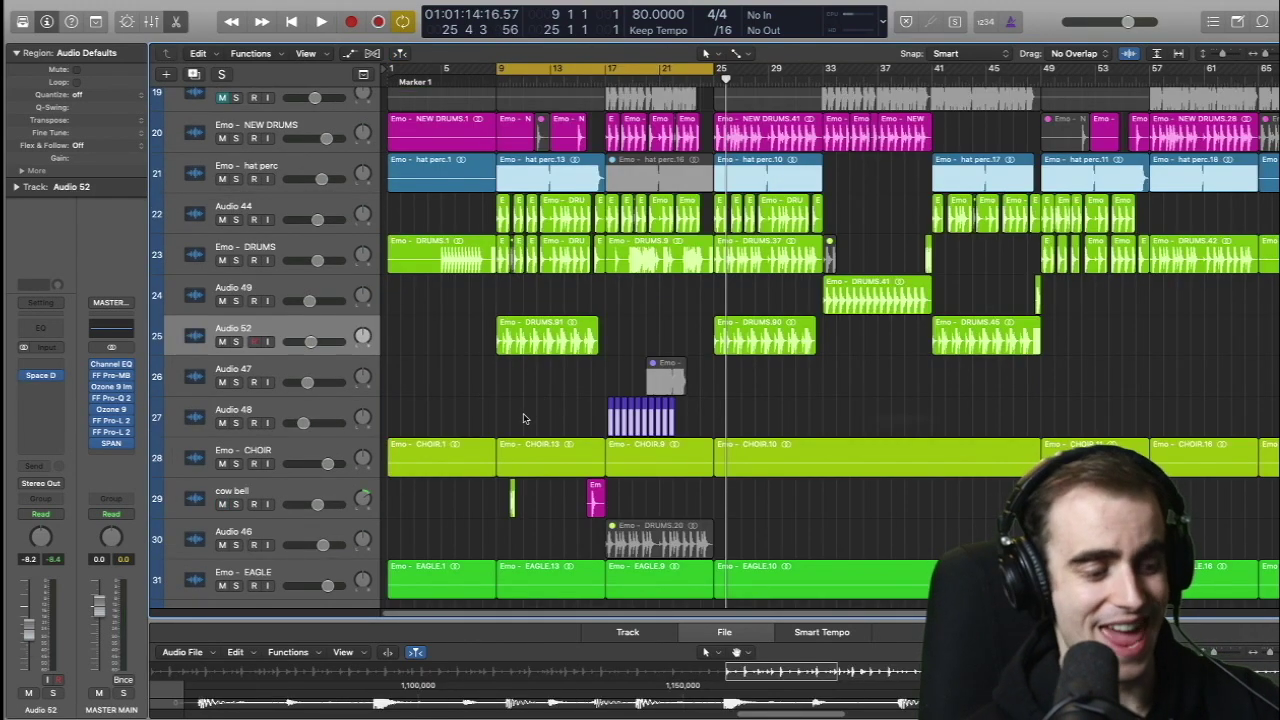
{"action": "key", "text": "super+z"}
{"action": "key", "text": "super+a"}
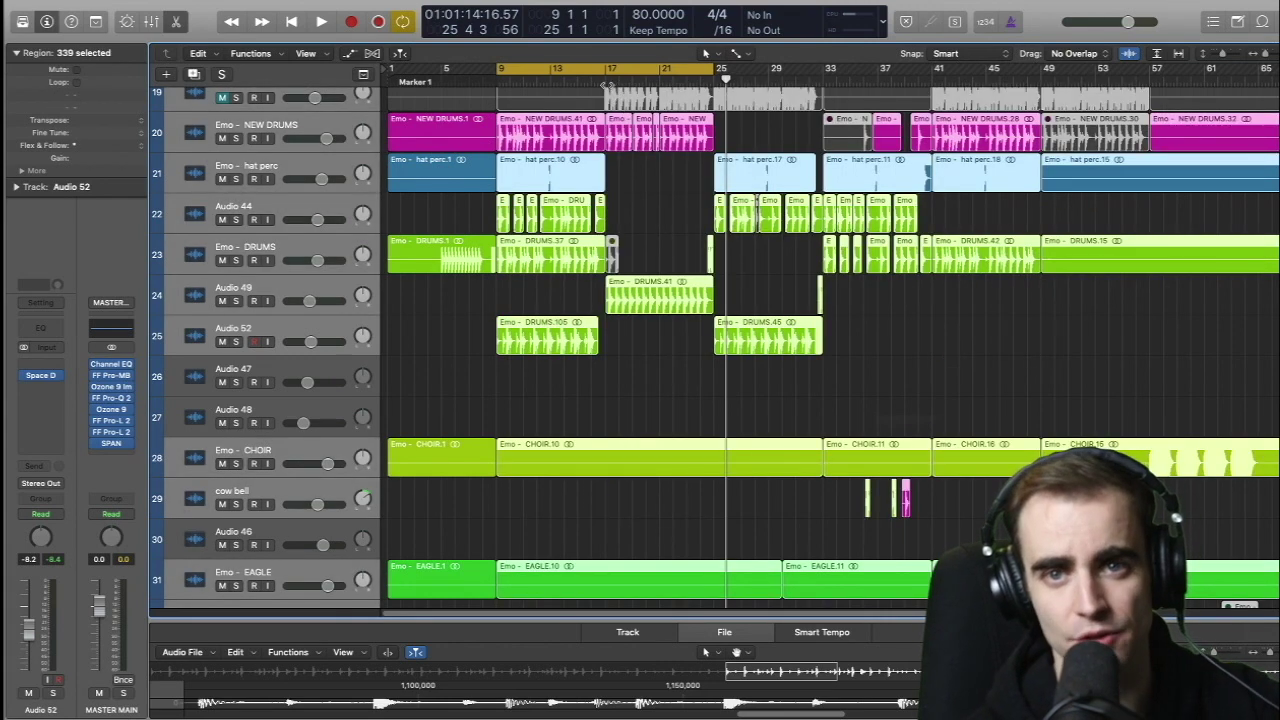
{"action": "key", "text": "super+z"}
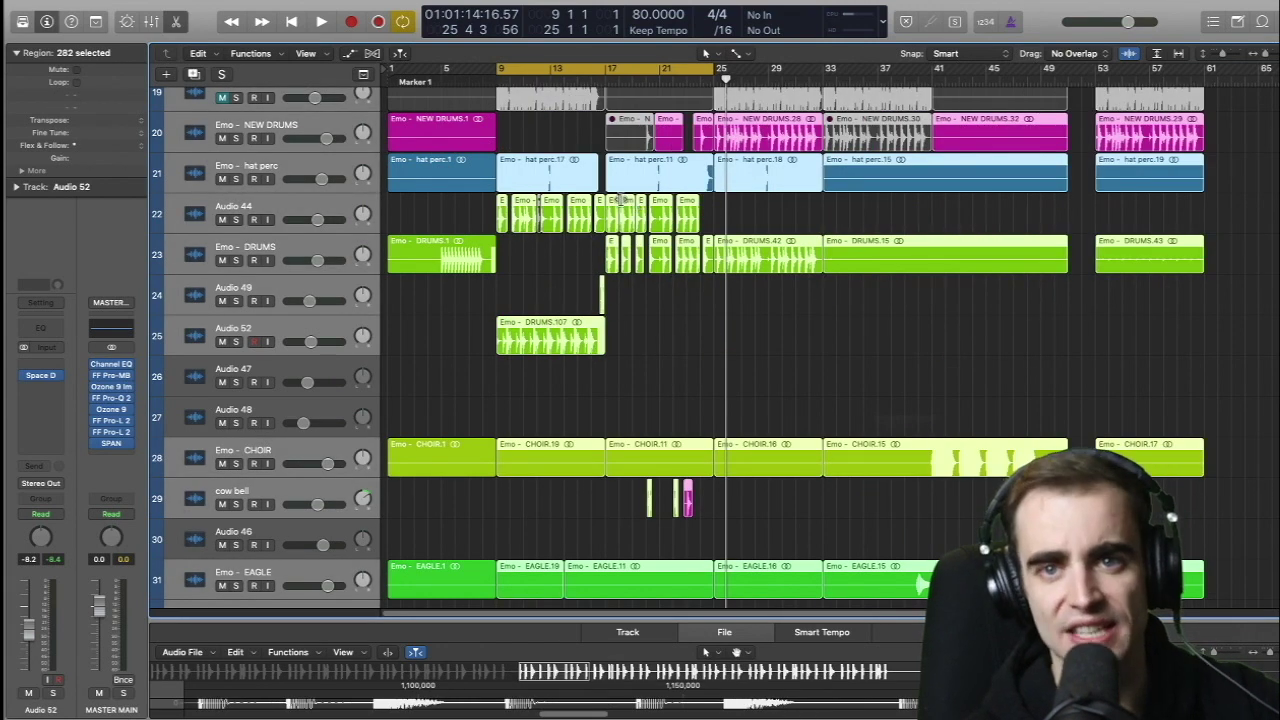
{"action": "key", "text": "super+z"}
{"action": "key", "text": "super+z"}
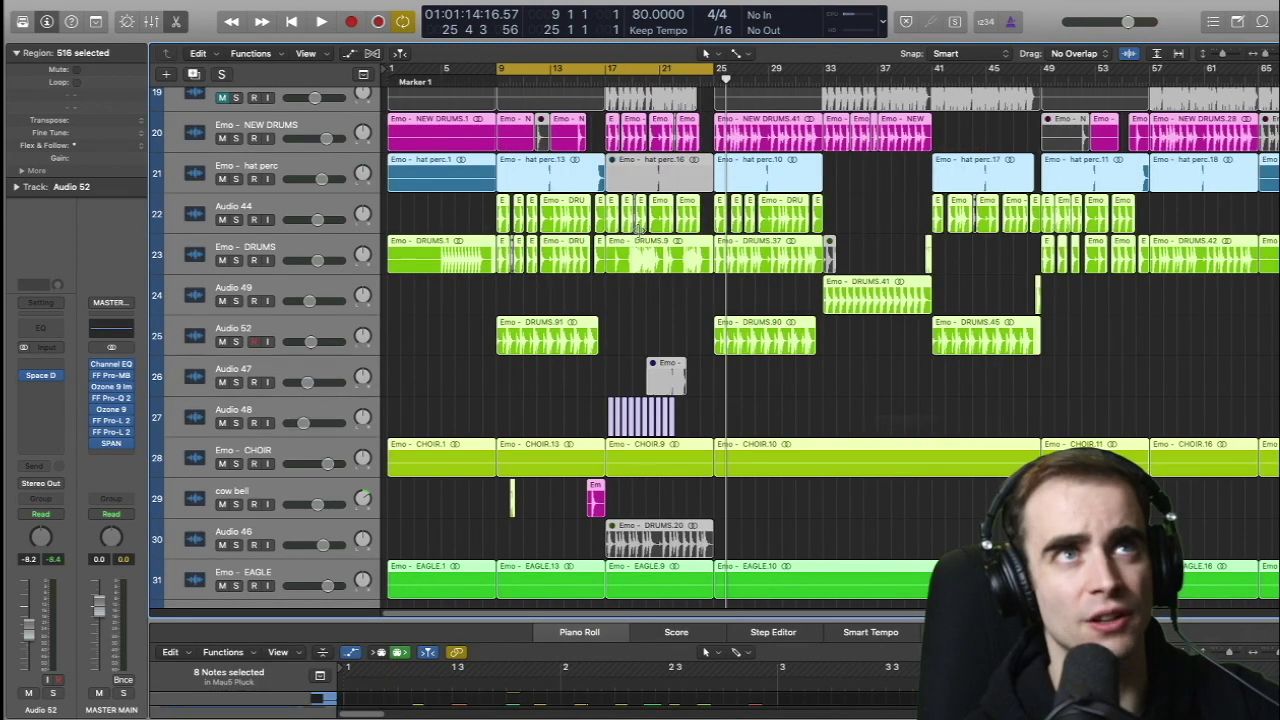
{"action": "left_click", "coordinate": [681, 316]}
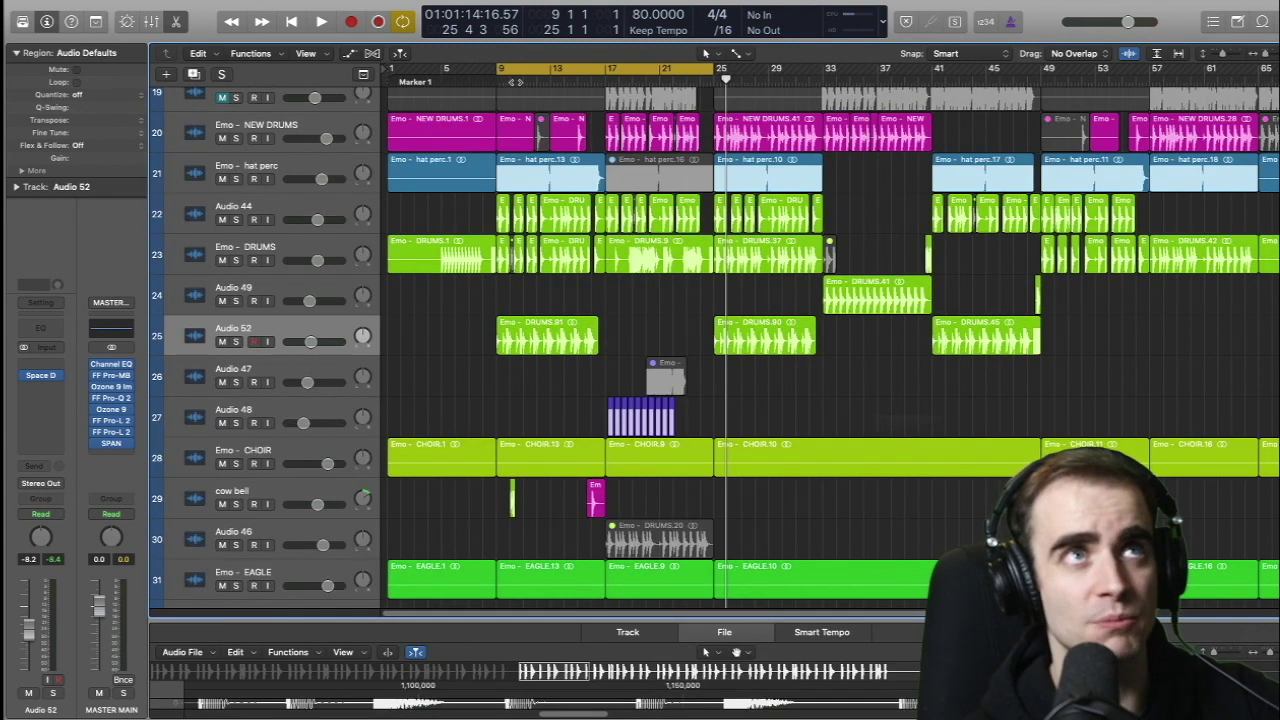
{"action": "left_click", "coordinate": [497, 79]}
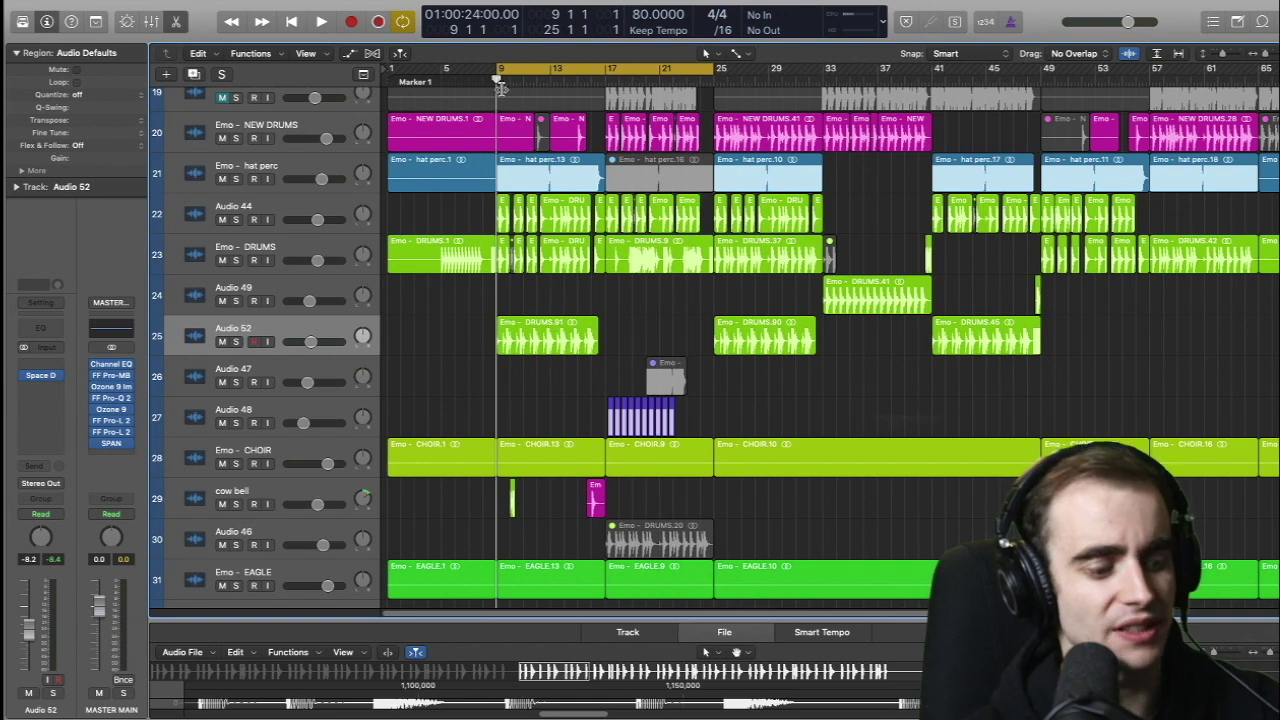
{"action": "key", "text": "super+a"}
{"action": "left_click", "coordinate": [550, 338]}
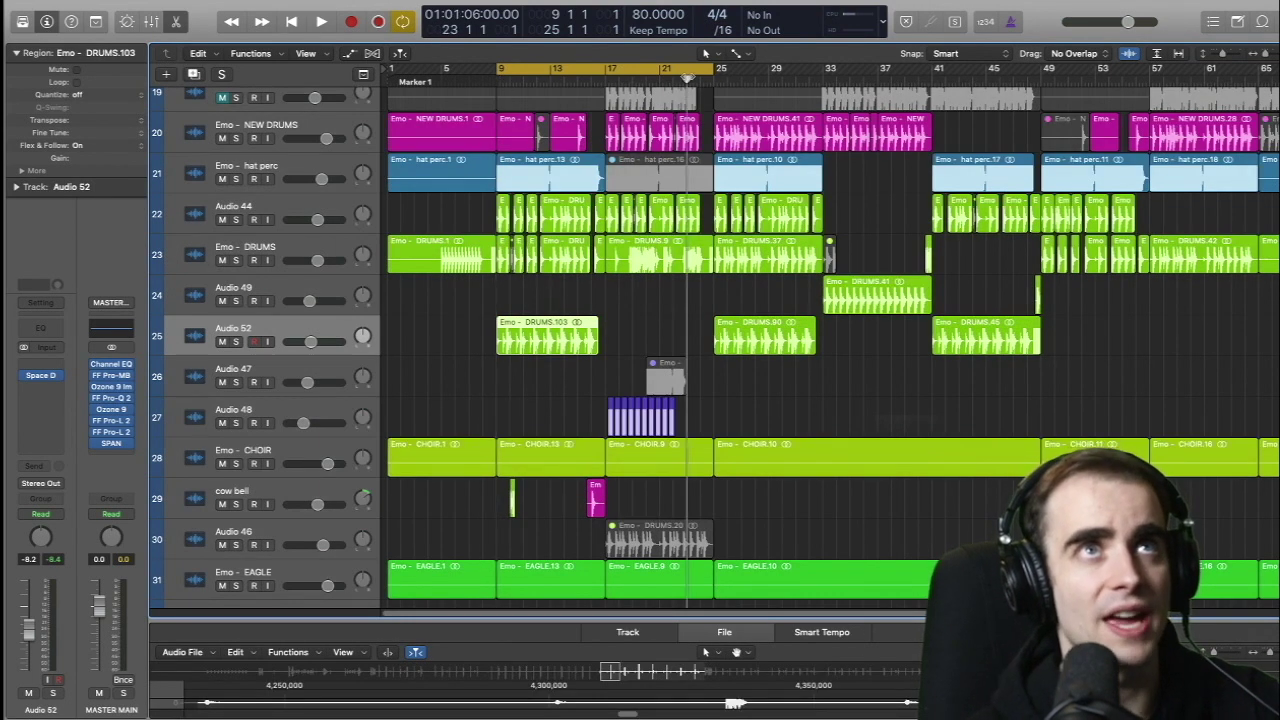
{"action": "left_click_drag", "start_coordinate": [685, 84], "coordinate": [713, 80]}
{"action": "key", "text": "super+a"}
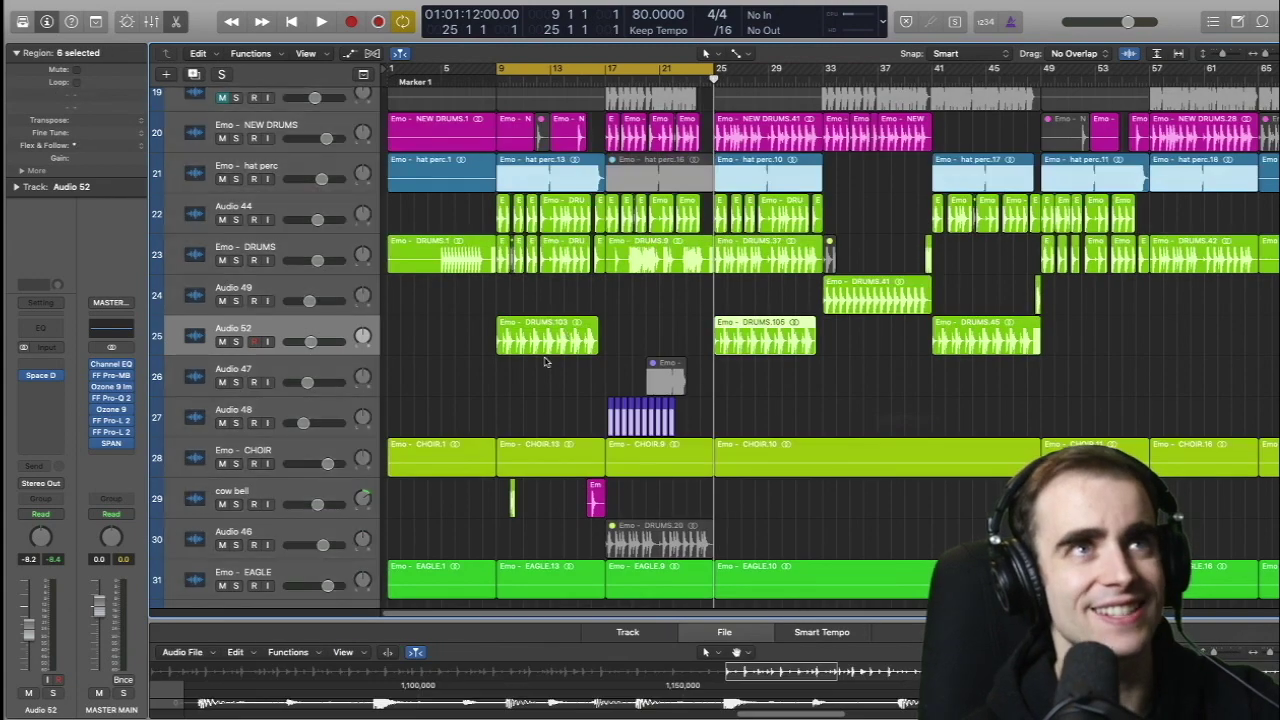
{"action": "key", "text": "shift+f"}
{"action": "scroll", "coordinate": [830, 345], "scroll_direction": "up", "scroll_amount": 5}
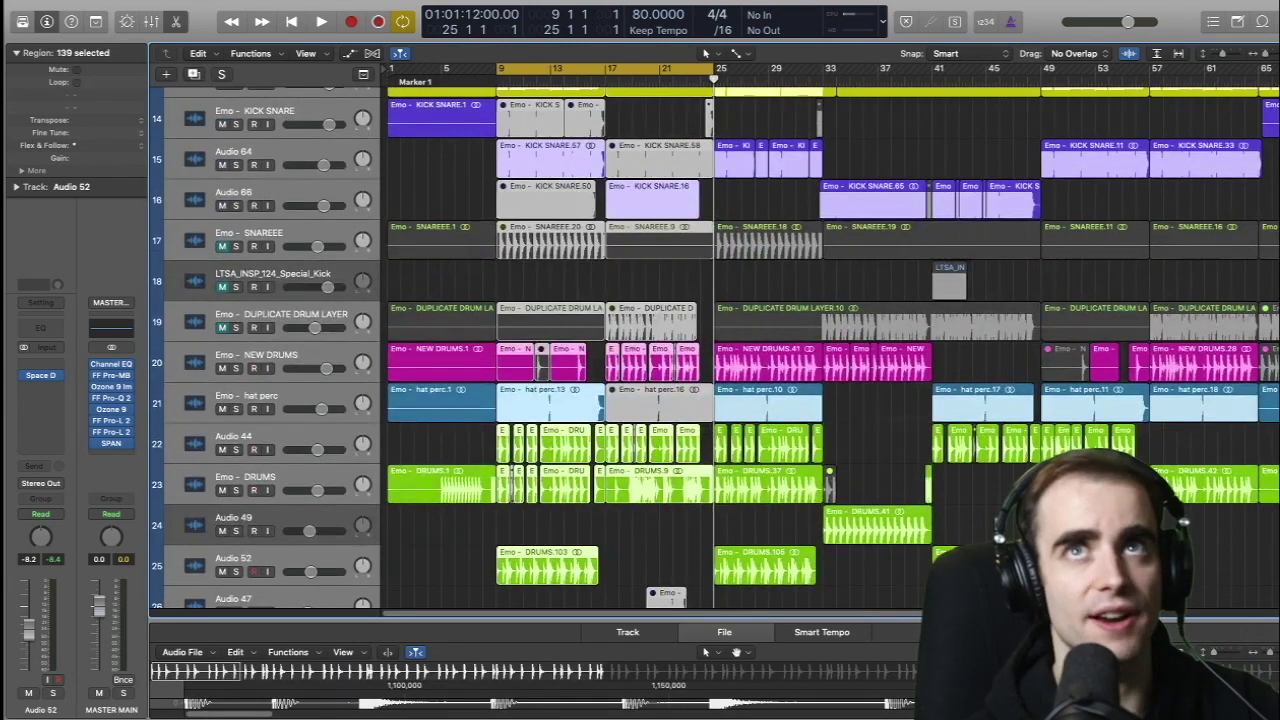
{"action": "key", "text": "super+Left"}
{"action": "key", "text": "super+Left"}
{"action": "left_click_drag", "start_coordinate": [465, 160], "coordinate": [1246, 165]}
{"action": "left_click", "coordinate": [750, 239]}
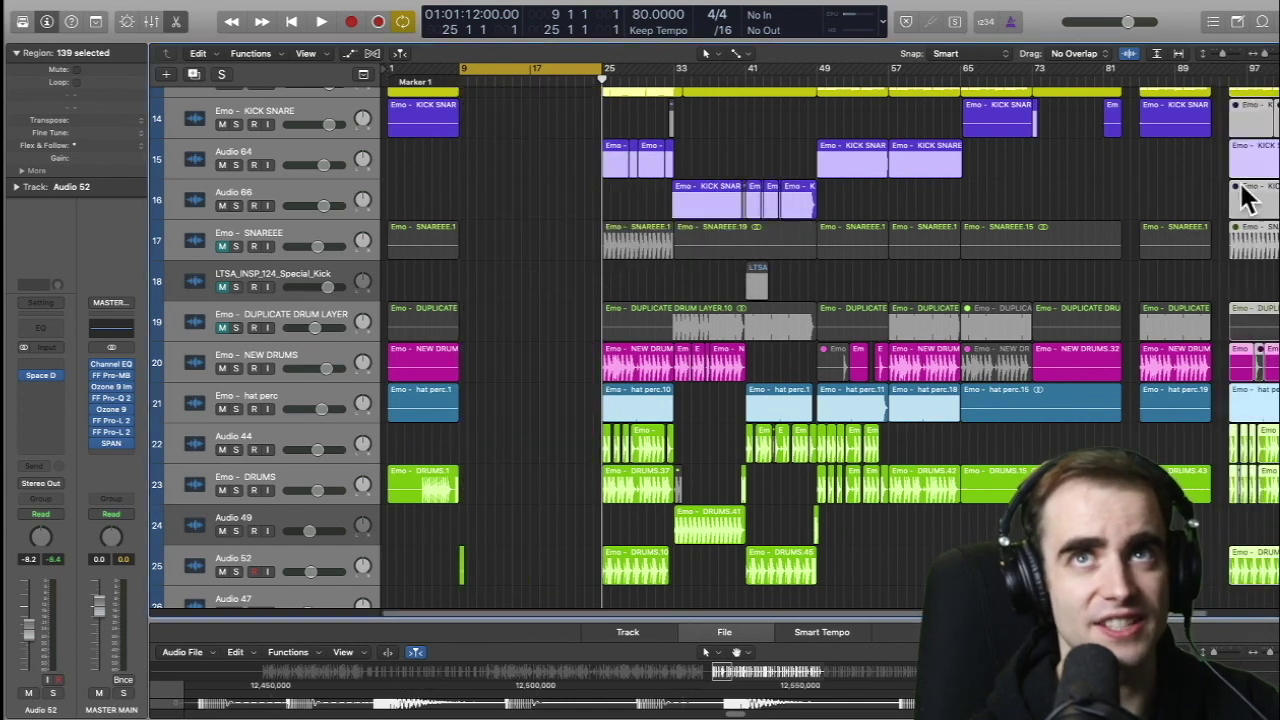
{"action": "mouse_move", "coordinate": [175, 6]}
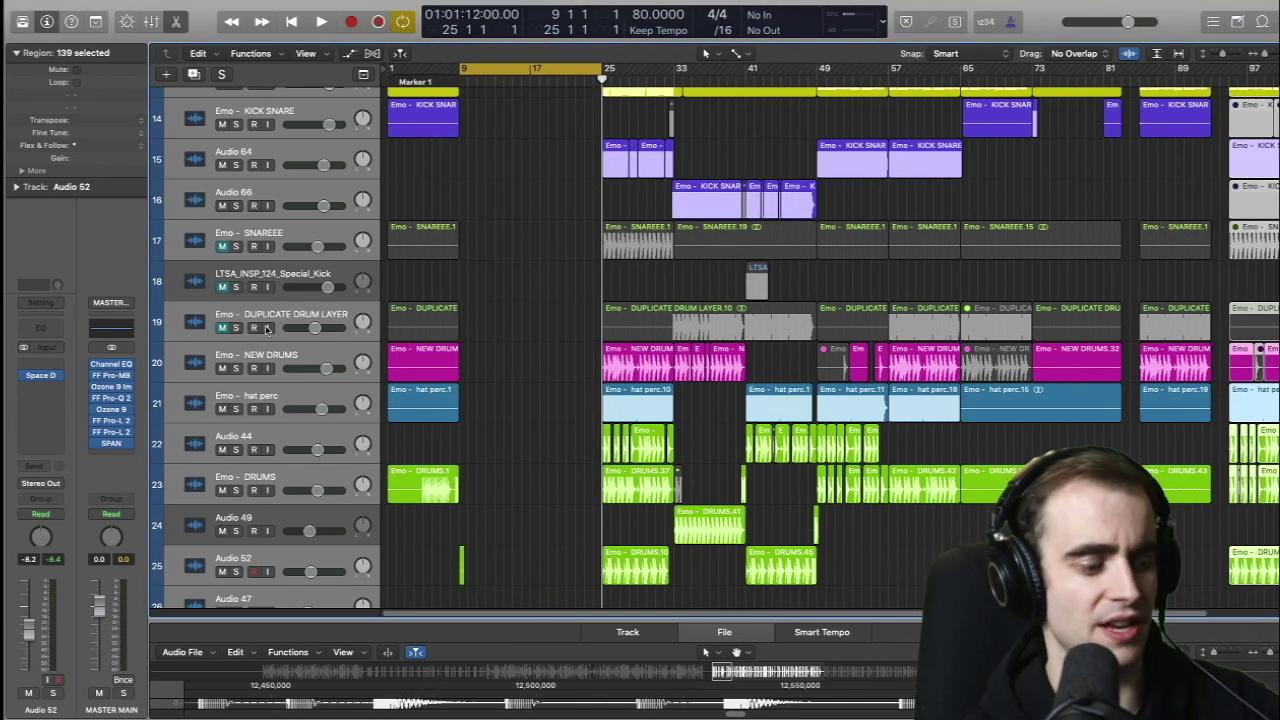
{"action": "key", "text": "ctrl+super+x"}
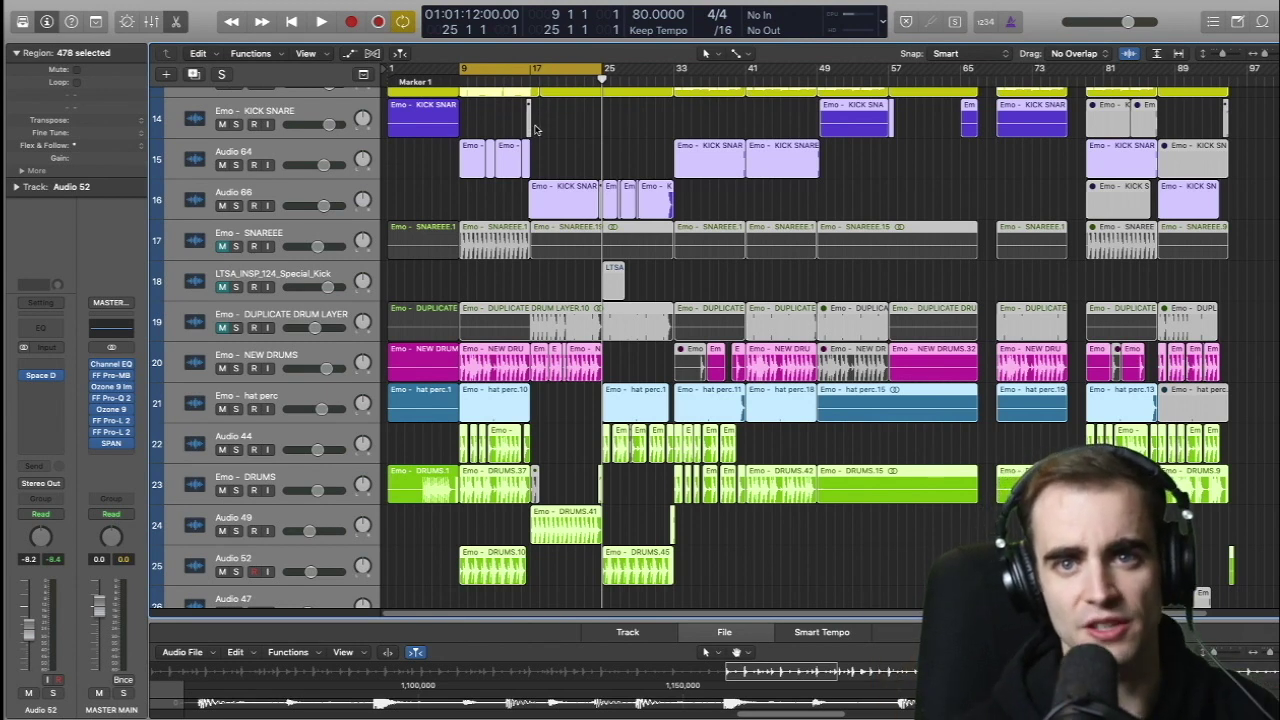
{"action": "key", "text": "super+z"}
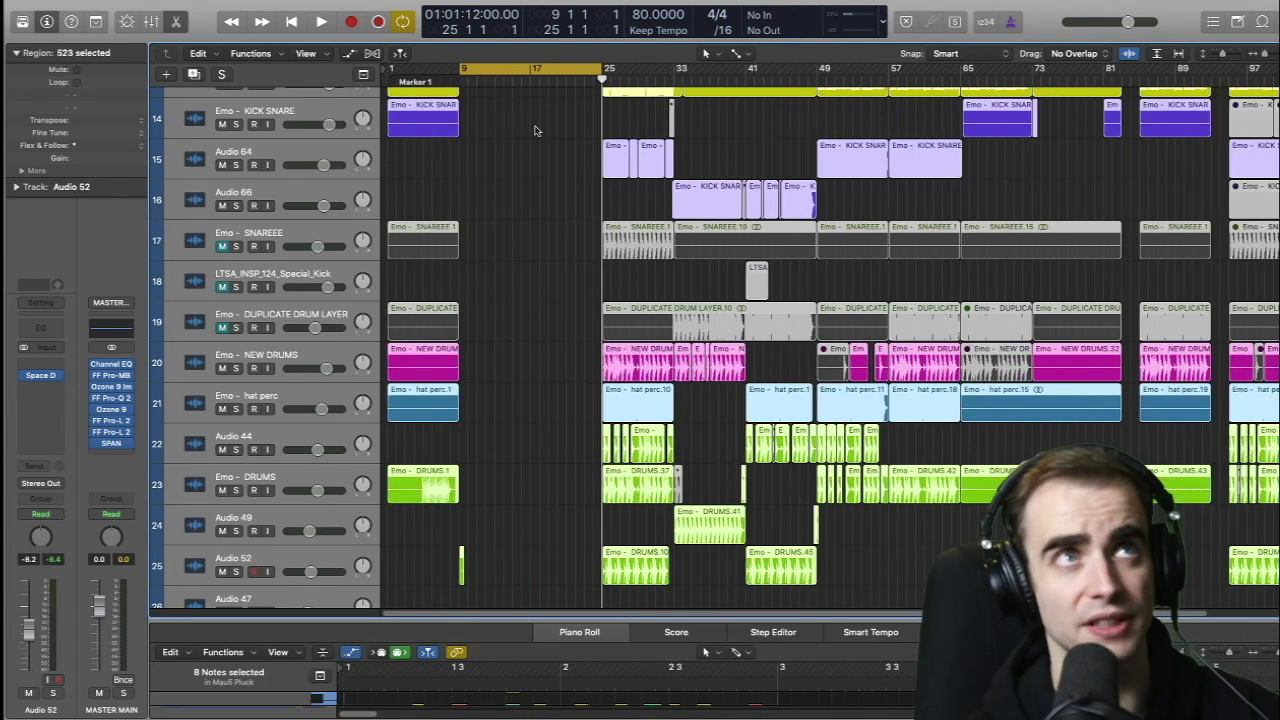
{"action": "key", "text": "super+z"}
{"action": "left_click", "coordinate": [688, 136]}
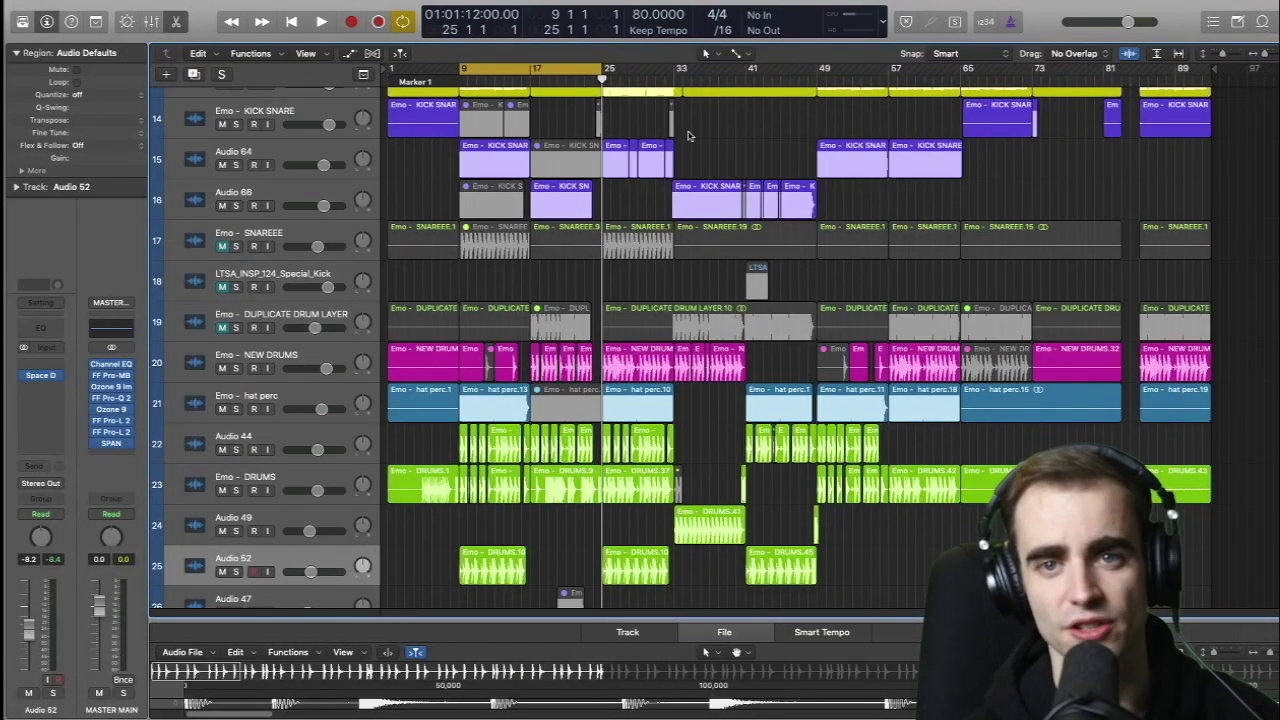
Turn Cycle mode off with the C key so playback no longer skips bars 9–25.
{"action": "key", "text": "c"}
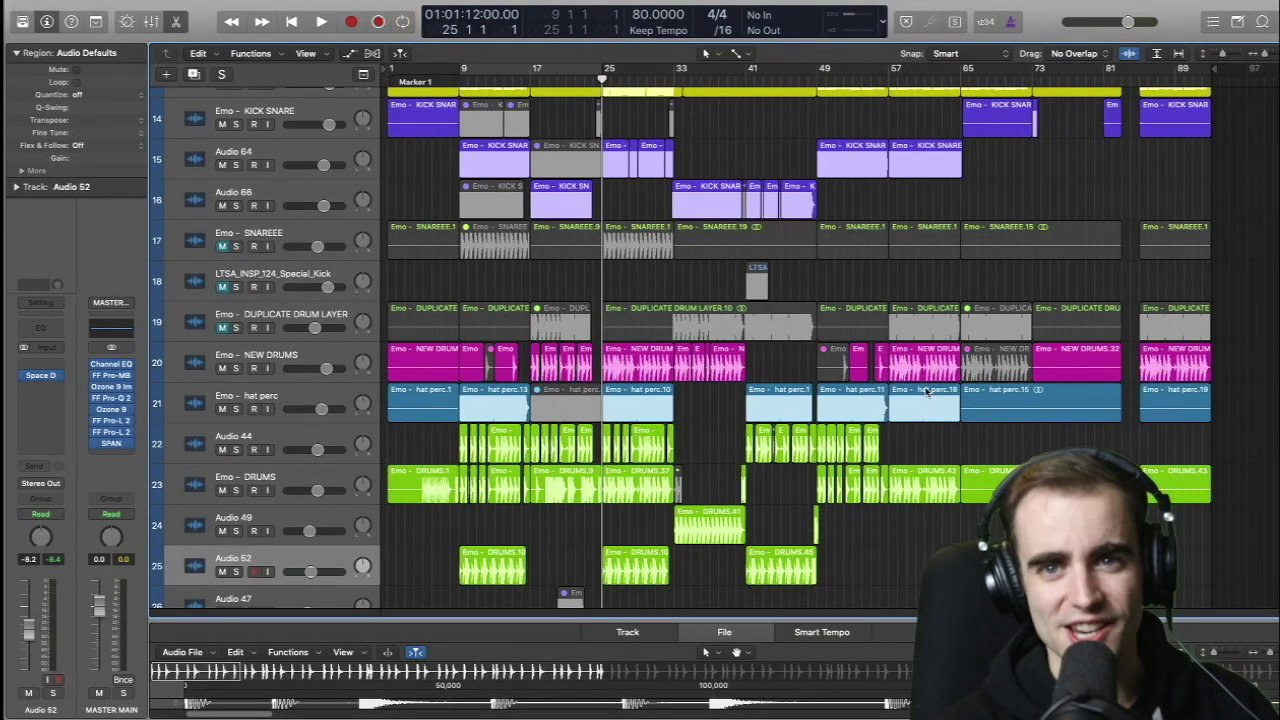